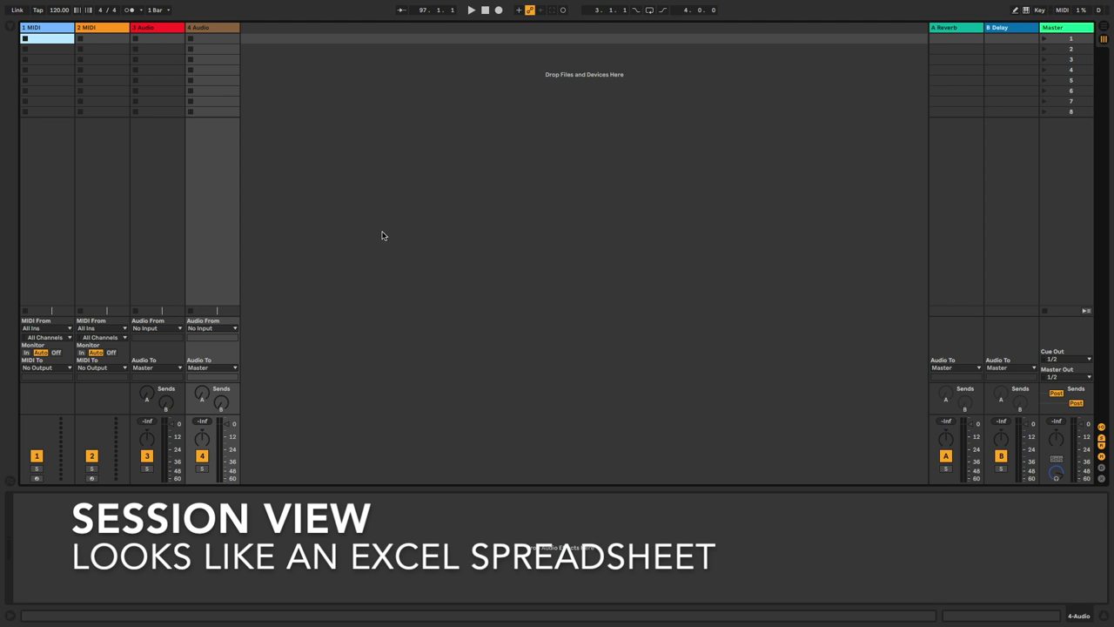
Step: Switch to the Arrangement View and rename the first MIDI track as Click
key(Tab)
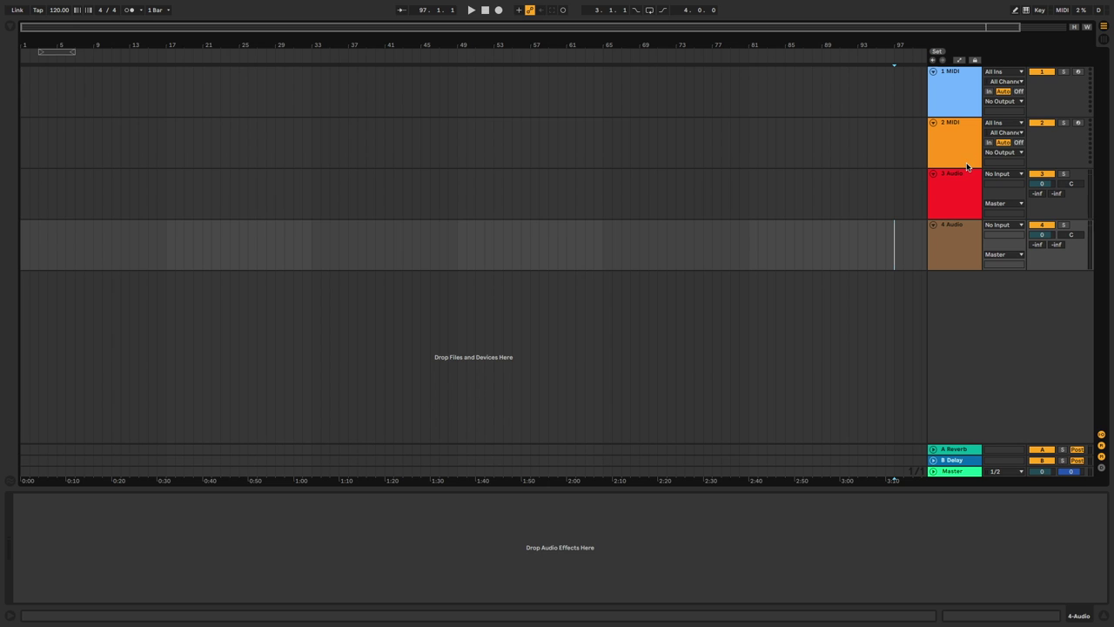
click(120, 6)
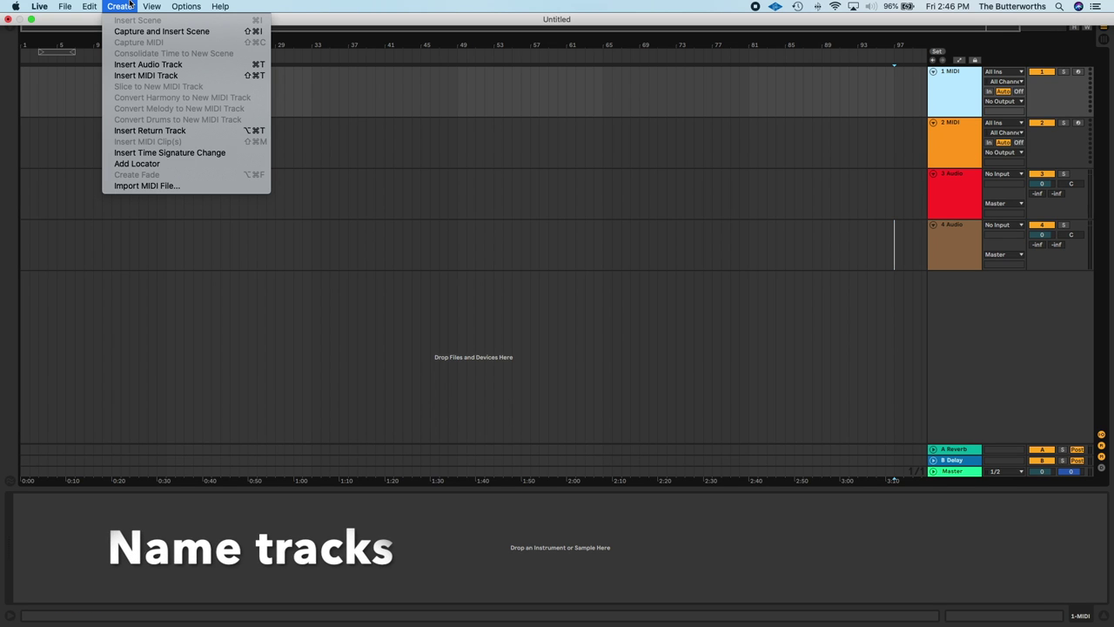
mouse_move(90, 5)
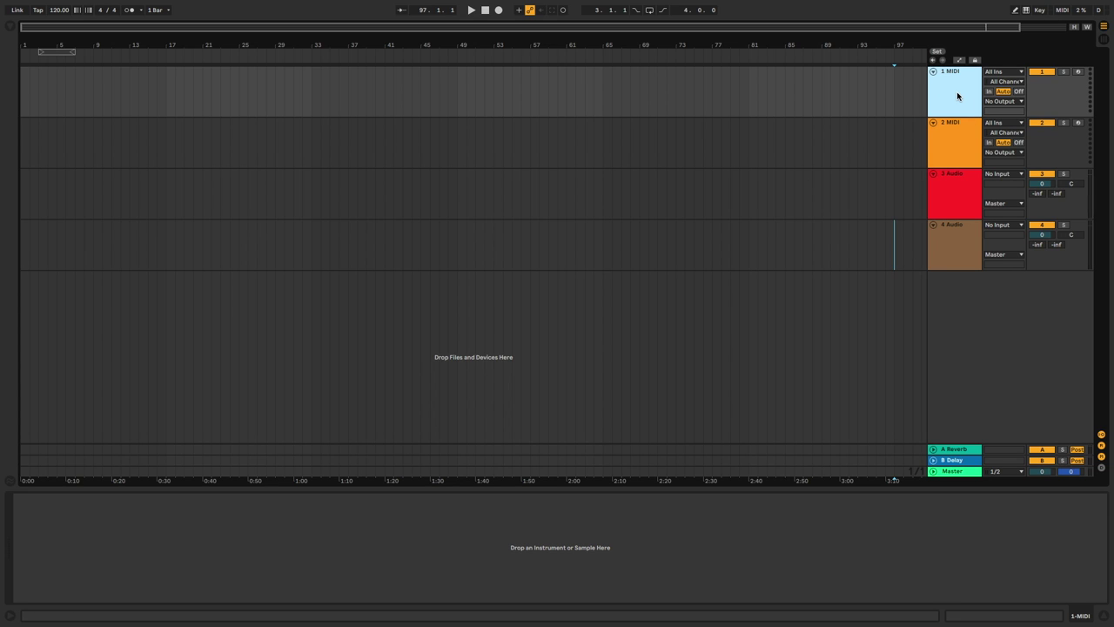
key(super+r)
text(Click)
key(Return)
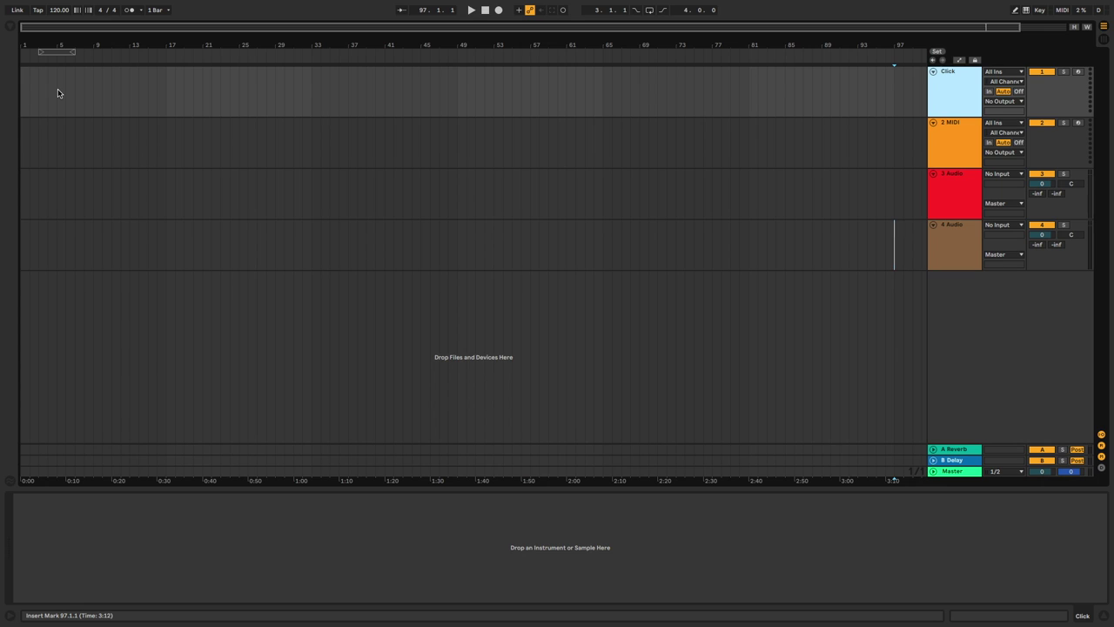
Step: Load the Clave-808.aif sample from the Favorites collection onto the Click track and hide the browser
key(super+alt+b)
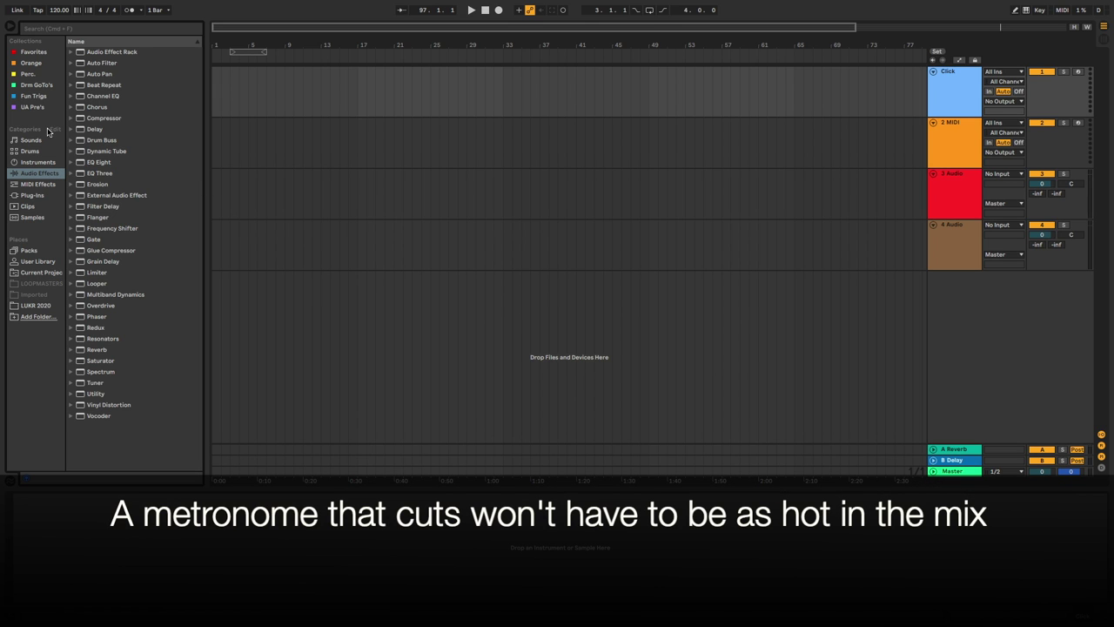
click(35, 55)
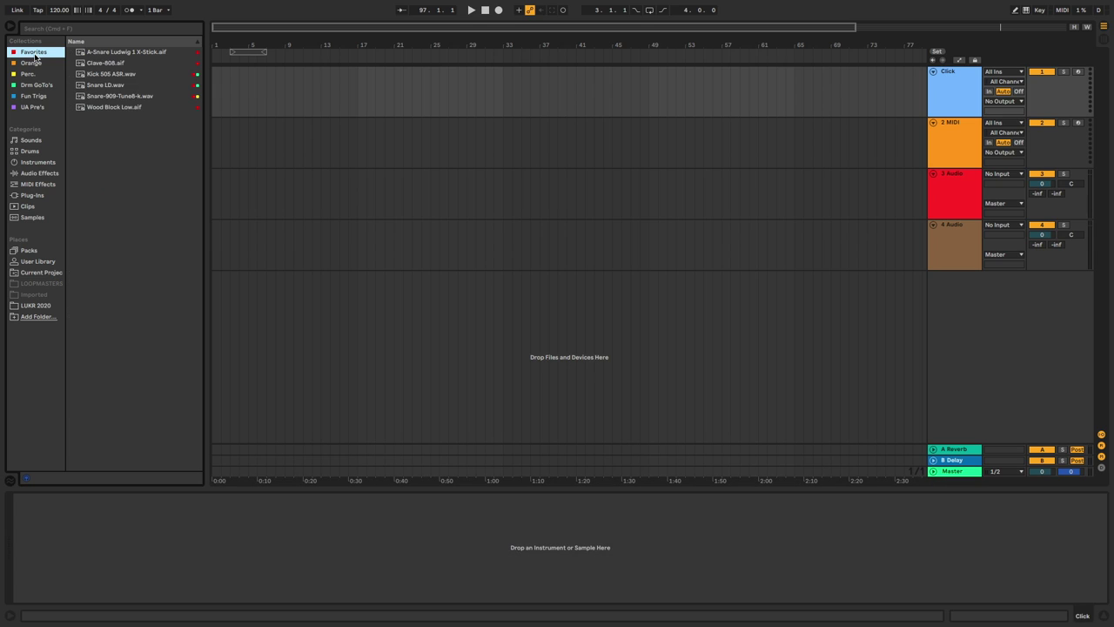
click(123, 66)
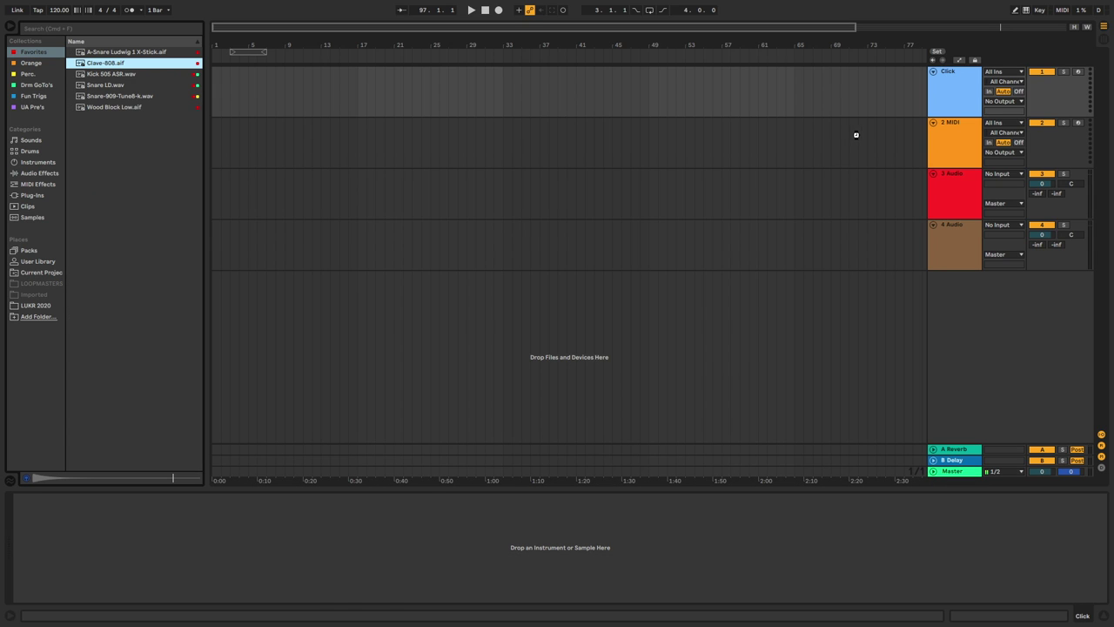
drag(856, 135, 963, 93)
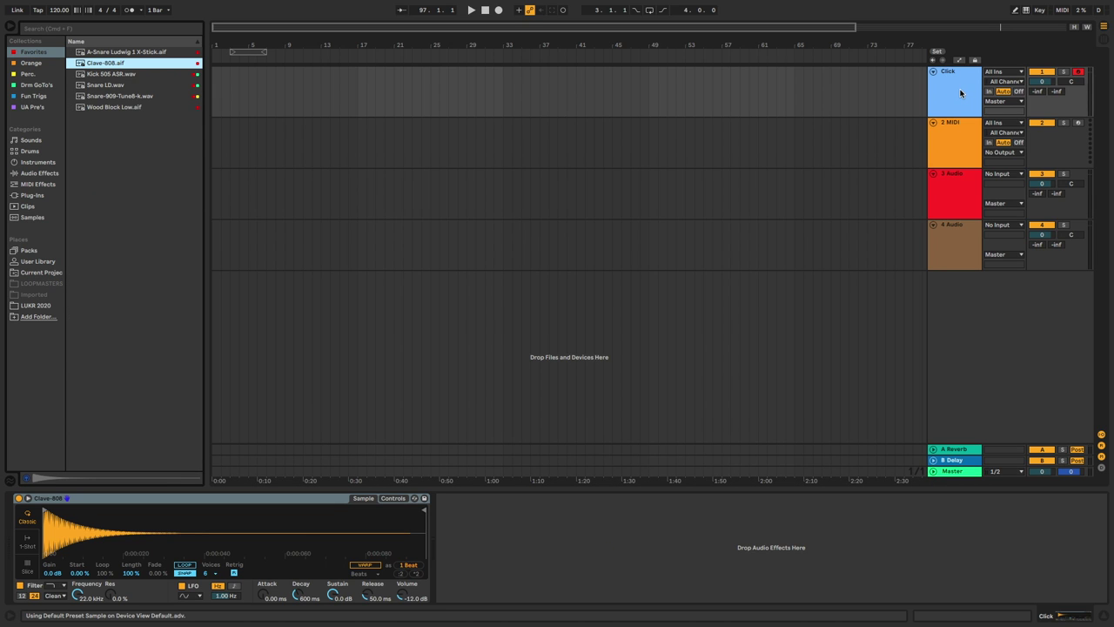
click(32, 219)
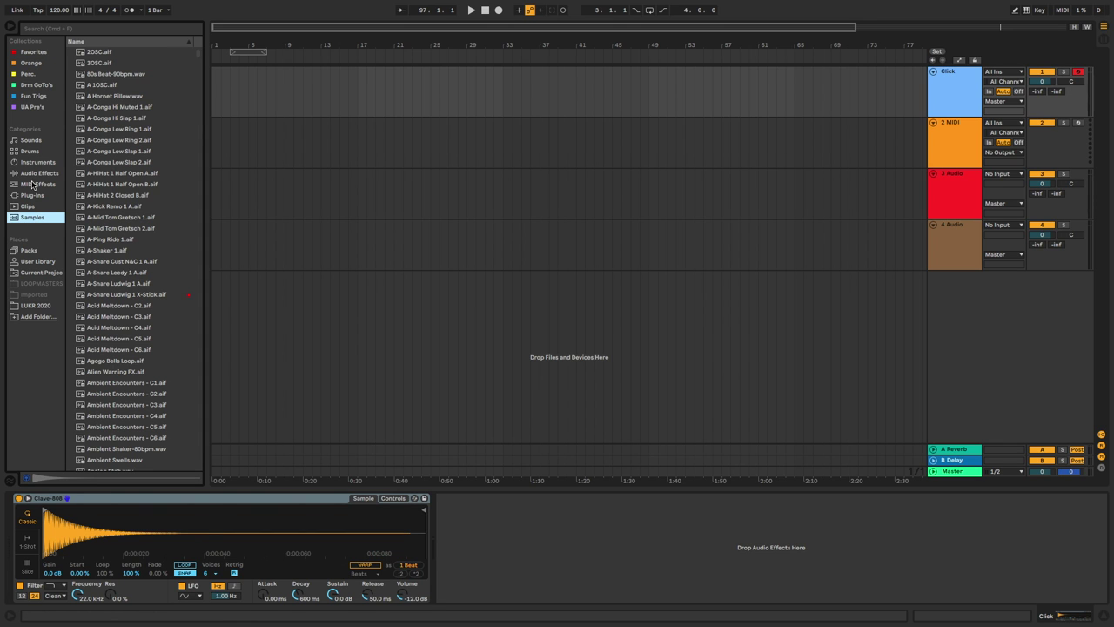
click(12, 28)
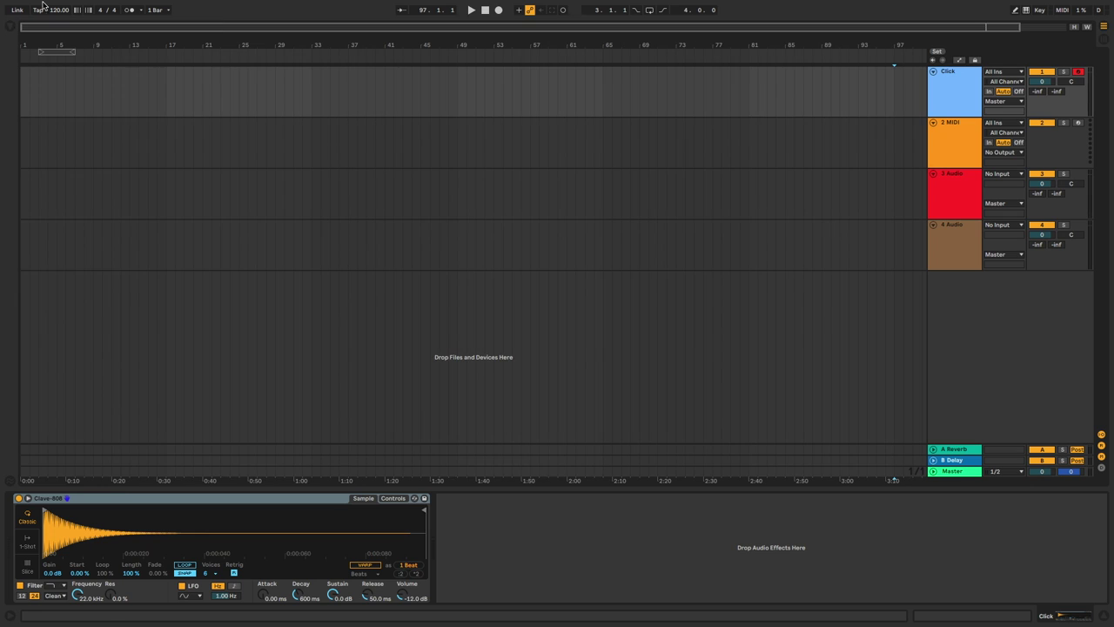
click(933, 107)
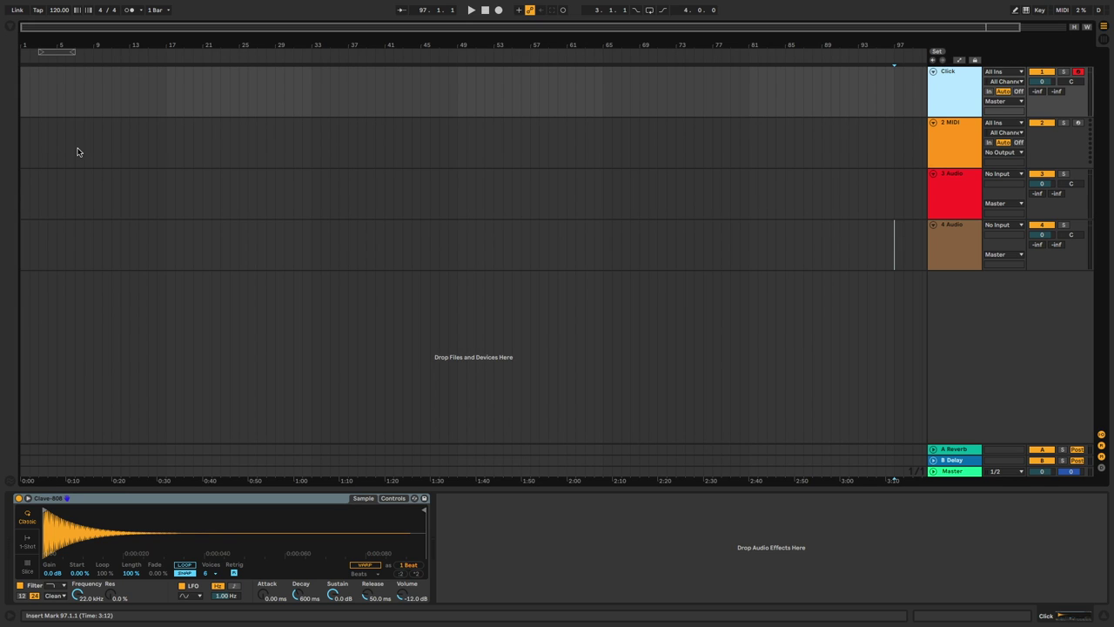
Step: Create a one-bar MIDI clip at bar 1 of the Click track, with F3 on beat 1 and C3 on beats 2, 3 and 4
double_click(22, 93)
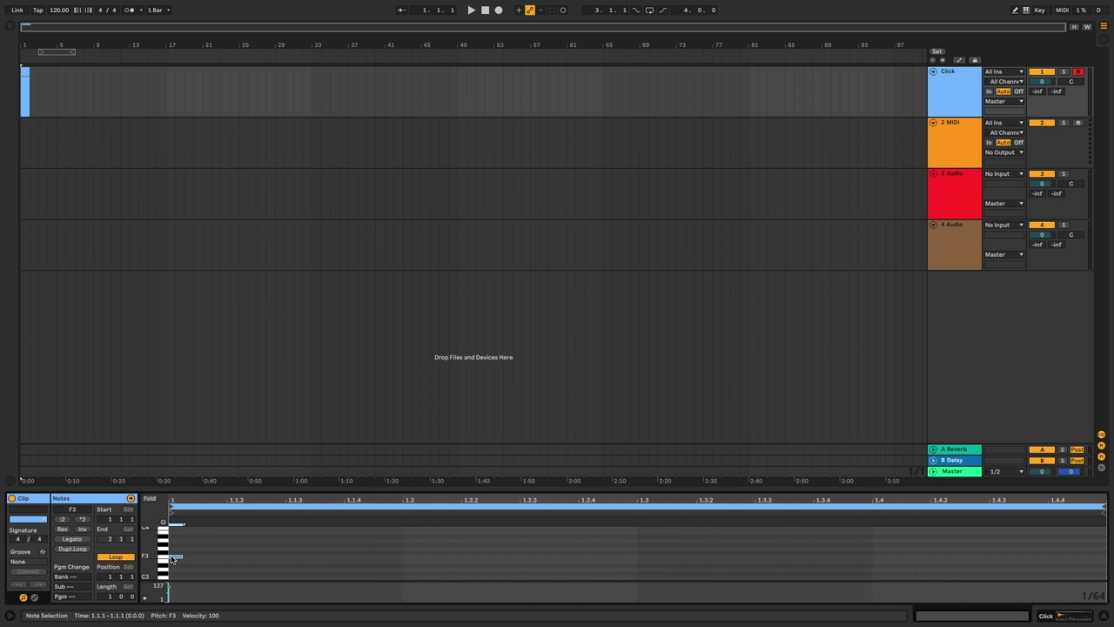
double_click(409, 577)
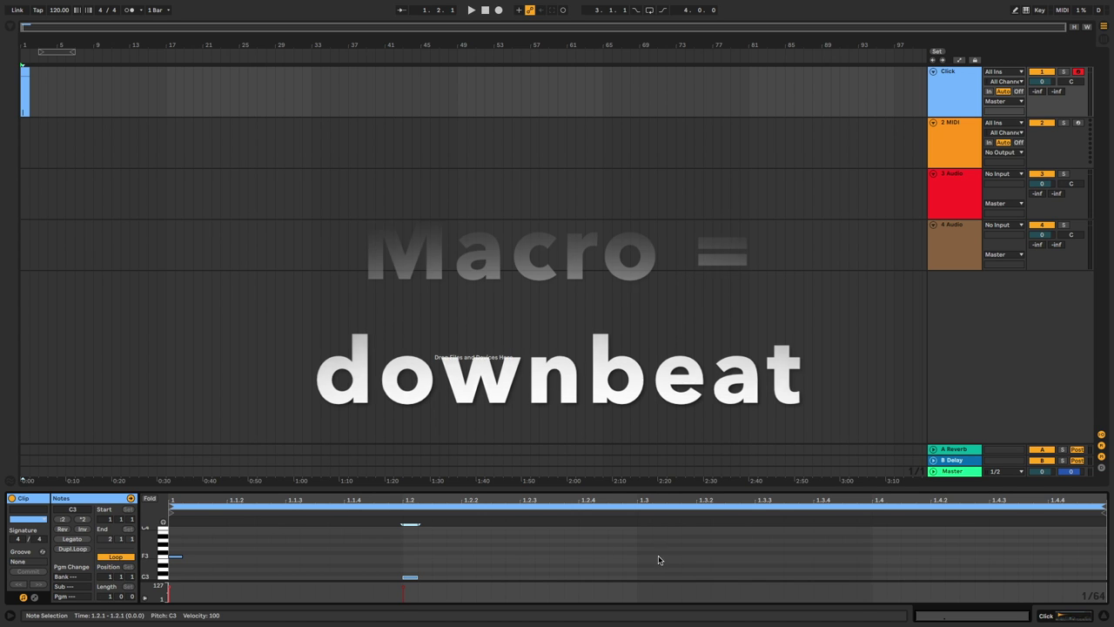
double_click(645, 578)
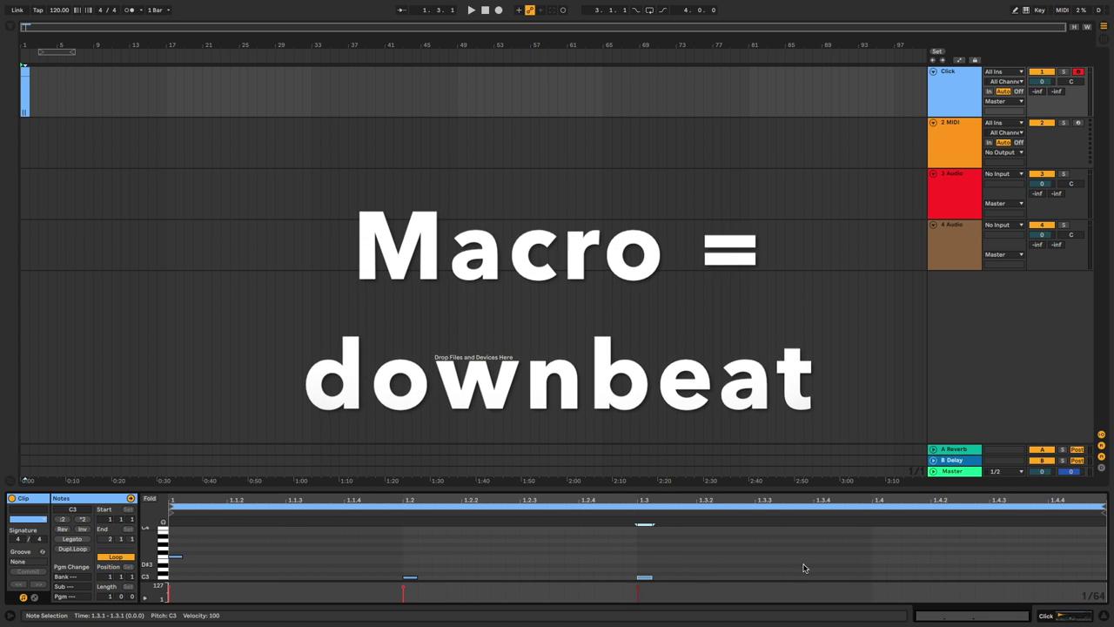
double_click(881, 577)
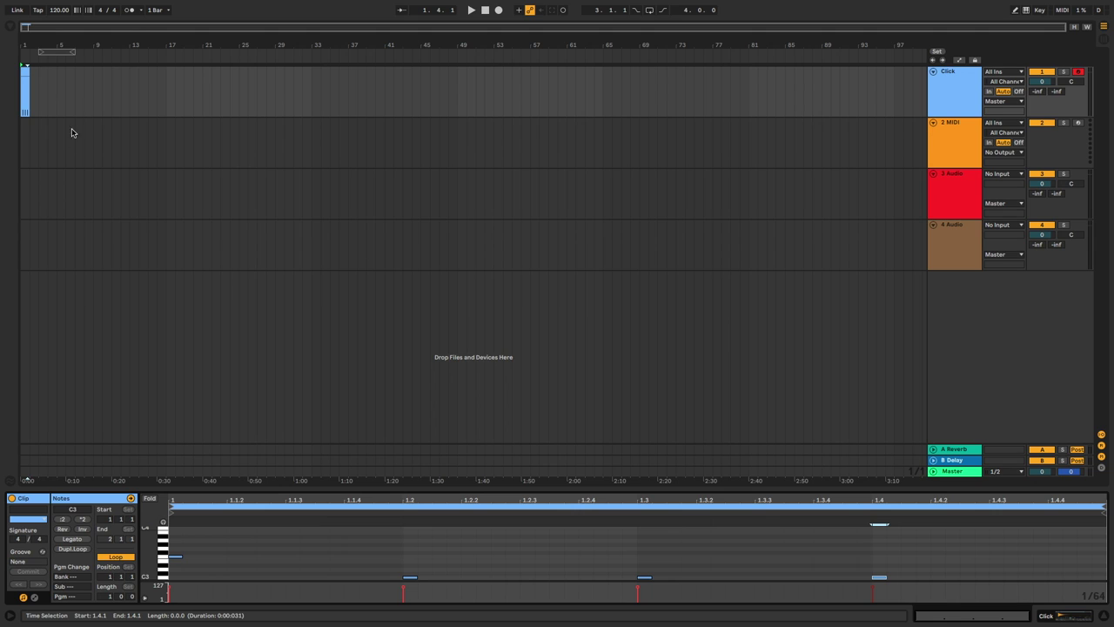
key(space)
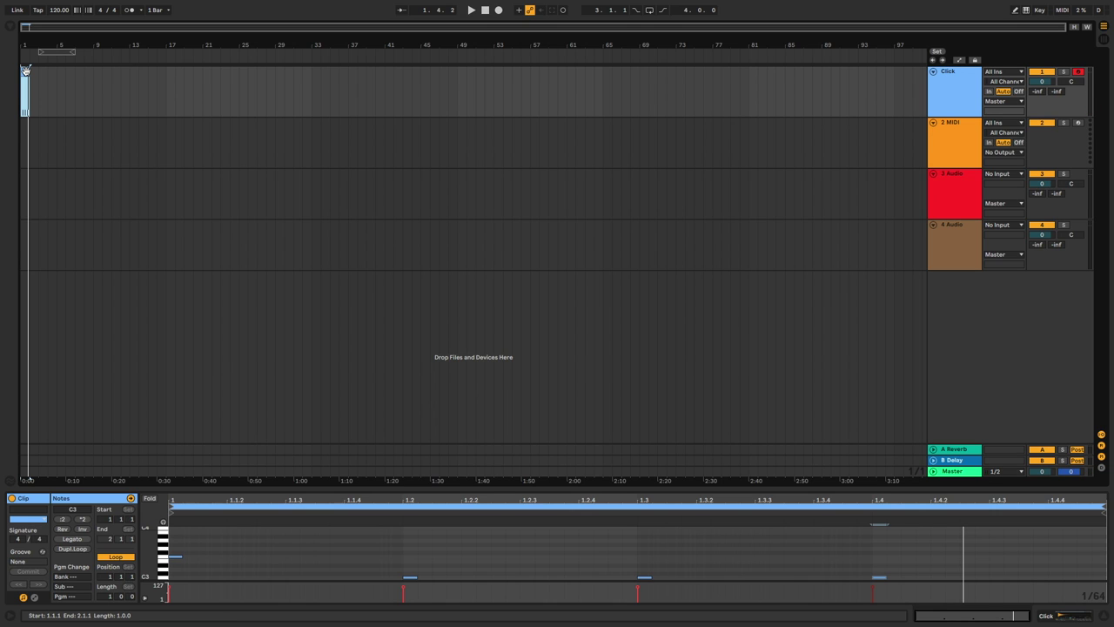
Step: Repeat the one-bar click clip along the Click track until it fills bars 1 to 7
click(33, 104)
key(plus)
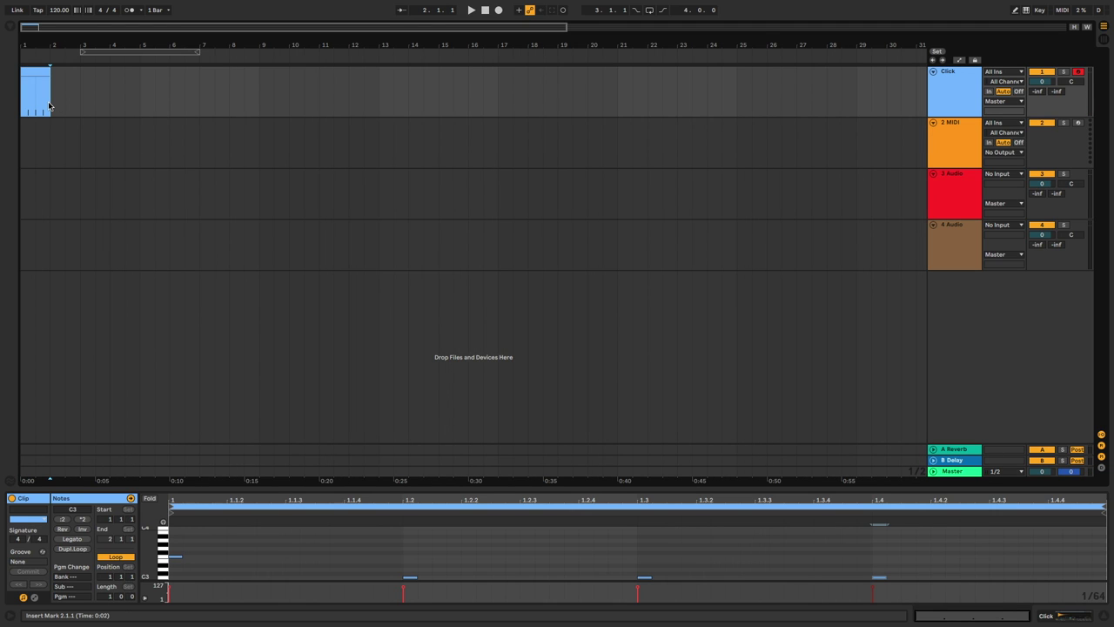
drag(50, 105, 232, 112)
key(minus)
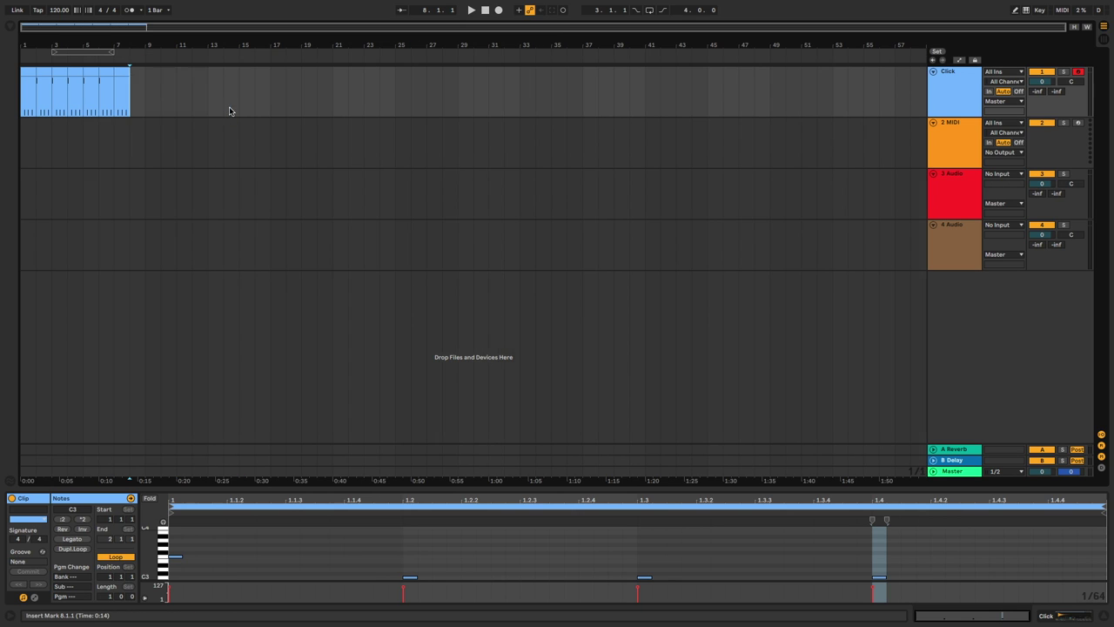
Step: Select all seven click clips and duplicate them three times in a row, up to bar 29
click(28, 72)
shift+click(121, 72)
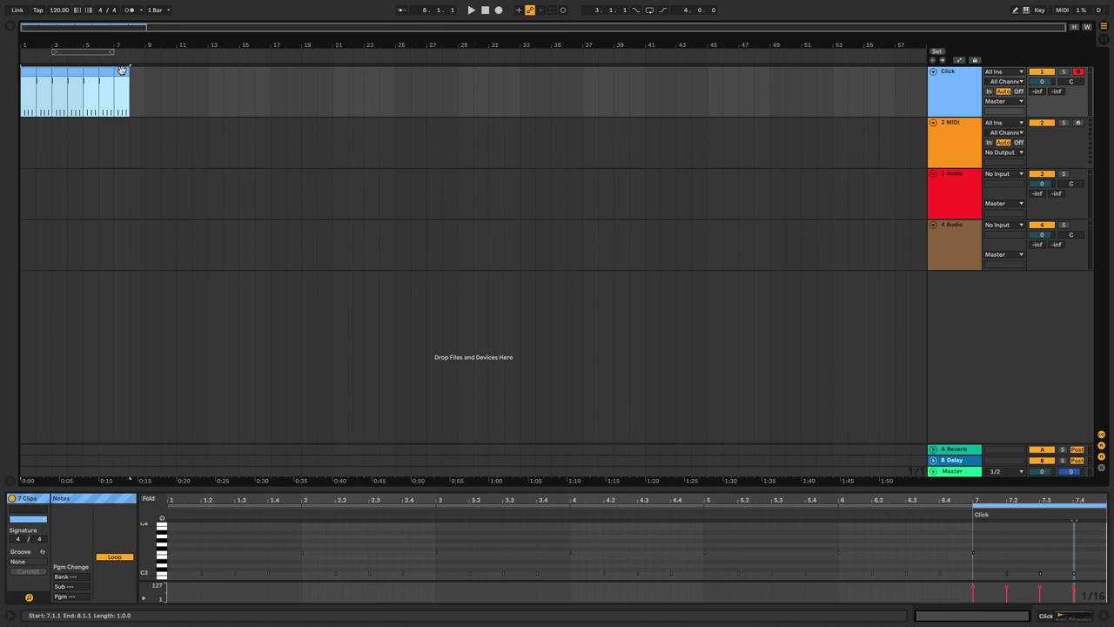
key(ctrl+d)
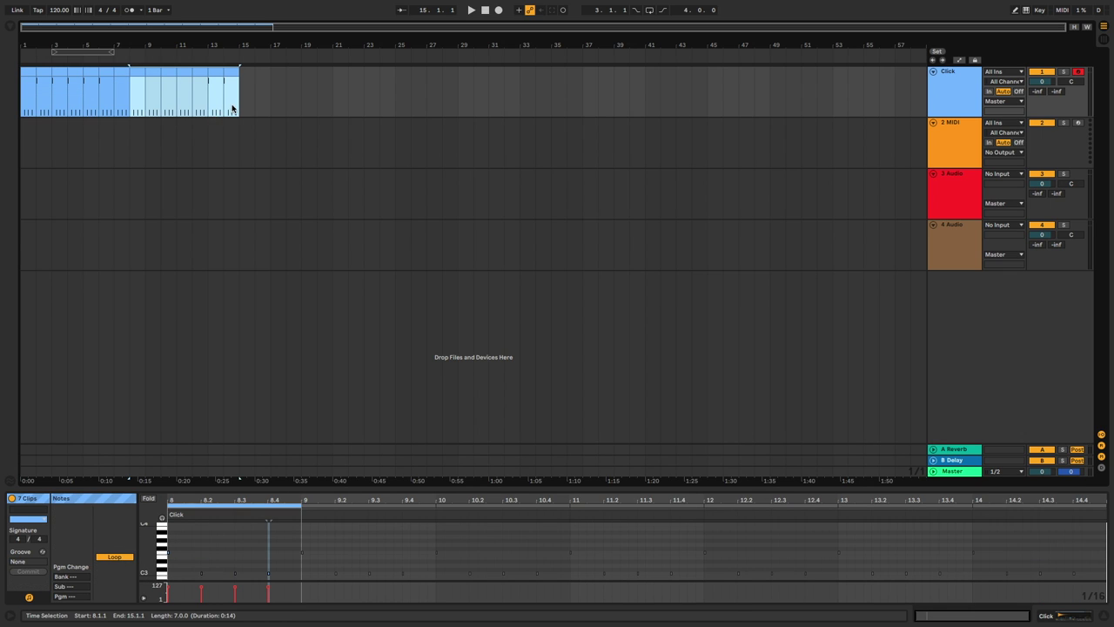
key(ctrl+d)
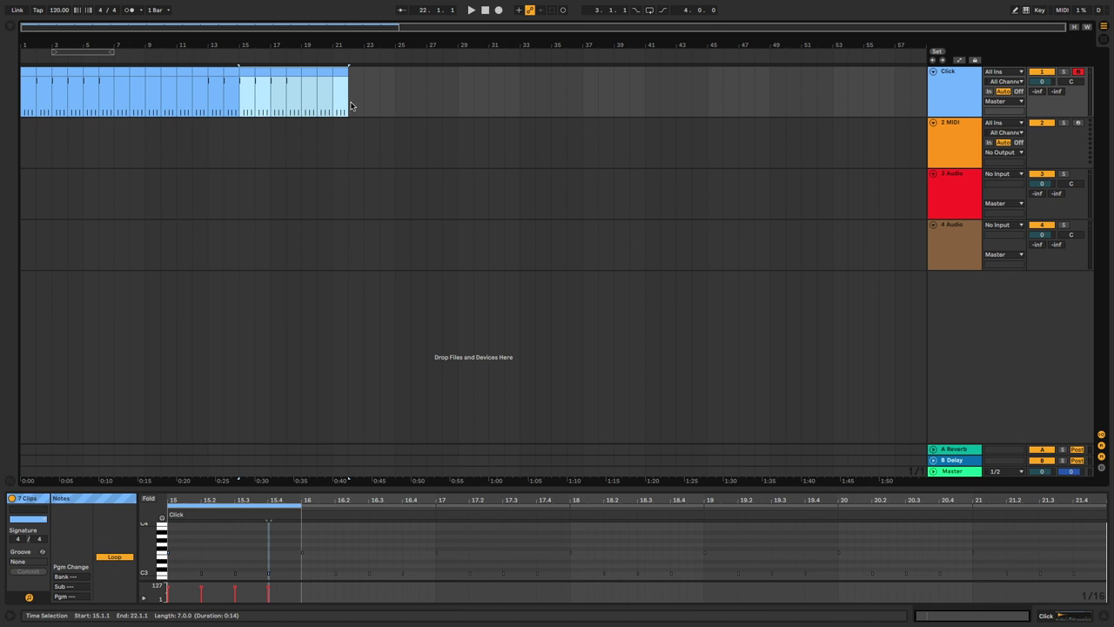
key(ctrl+d)
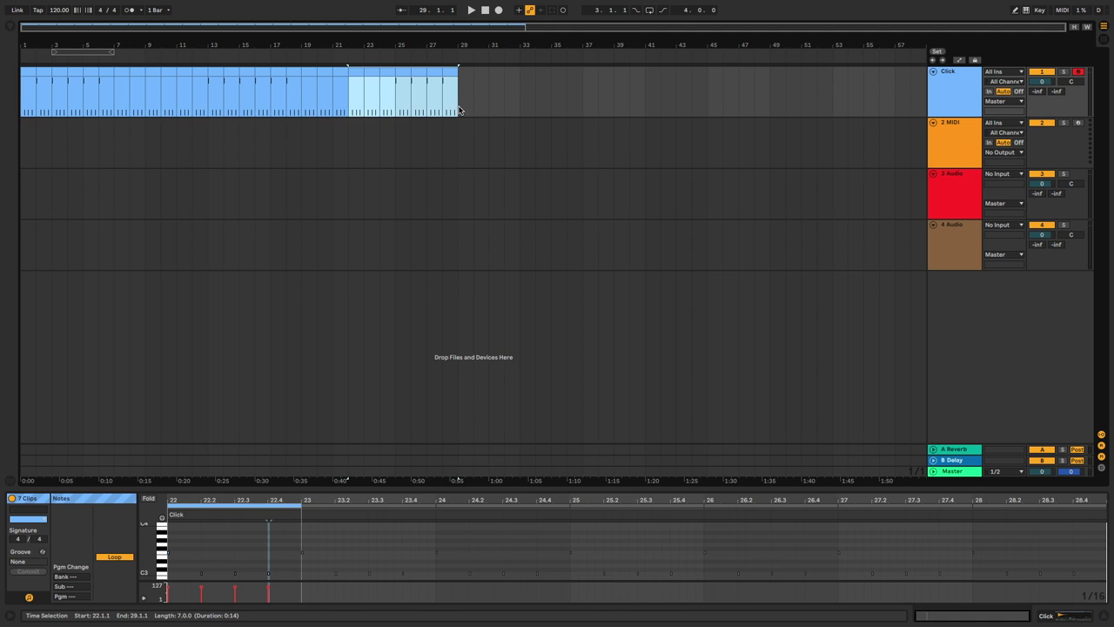
Step: Paste further copies of the seven-clip block on the Click track at bars 29, 36, 43 and 50
click(459, 108)
key(ctrl+v)
click(567, 106)
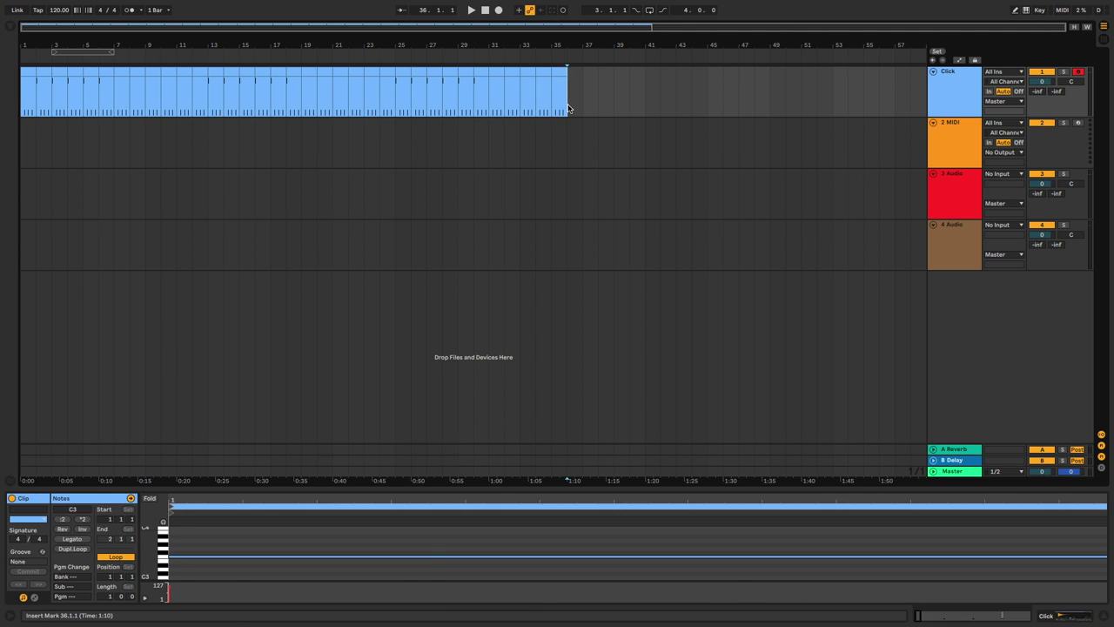
key(ctrl+v)
click(677, 104)
key(ctrl+v)
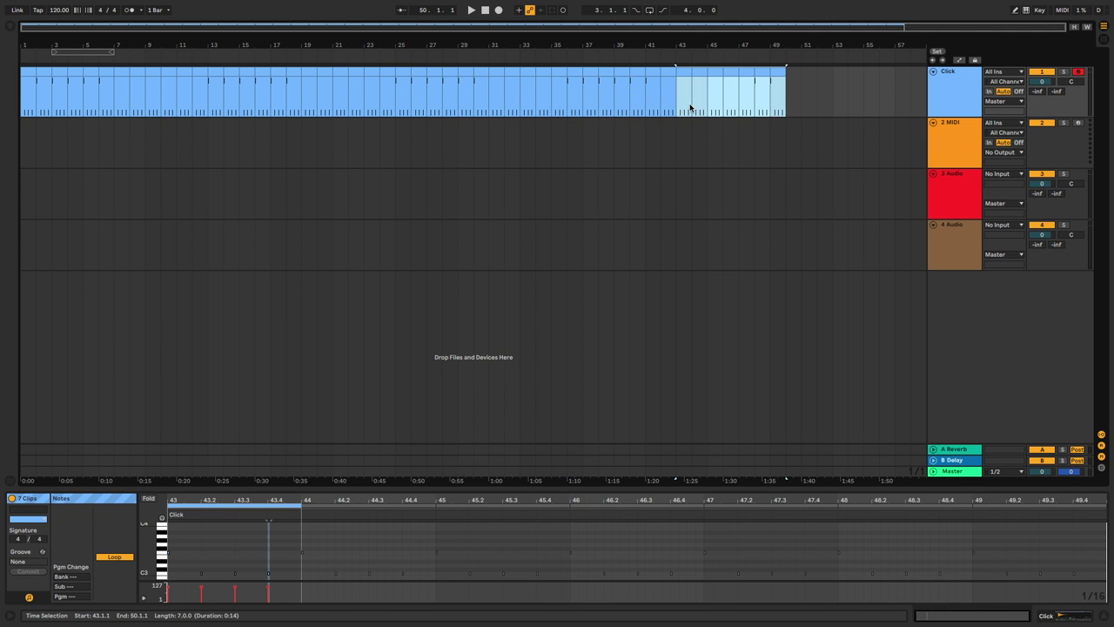
click(787, 104)
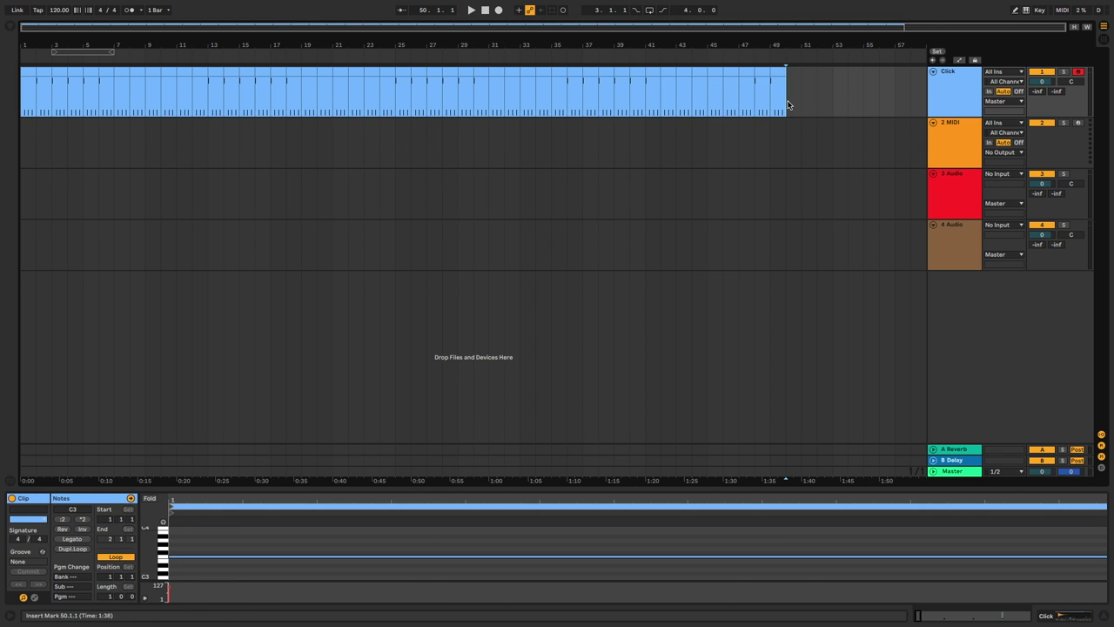
key(ctrl+v)
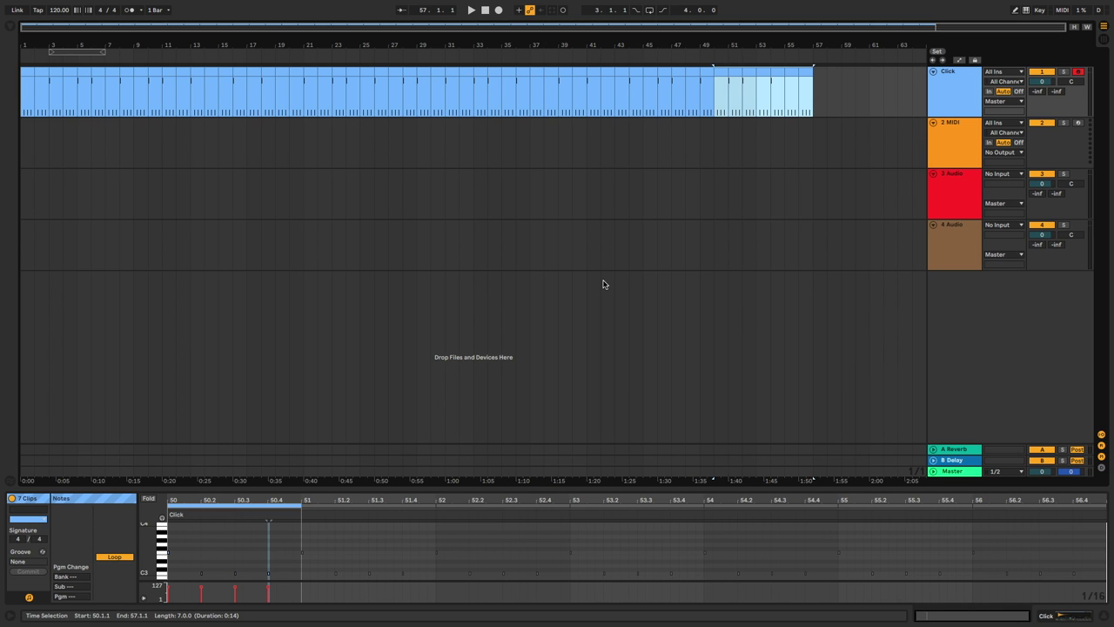
Step: Show the automation lanes and display the Master track's Song Tempo automation
click(375, 245)
key(a)
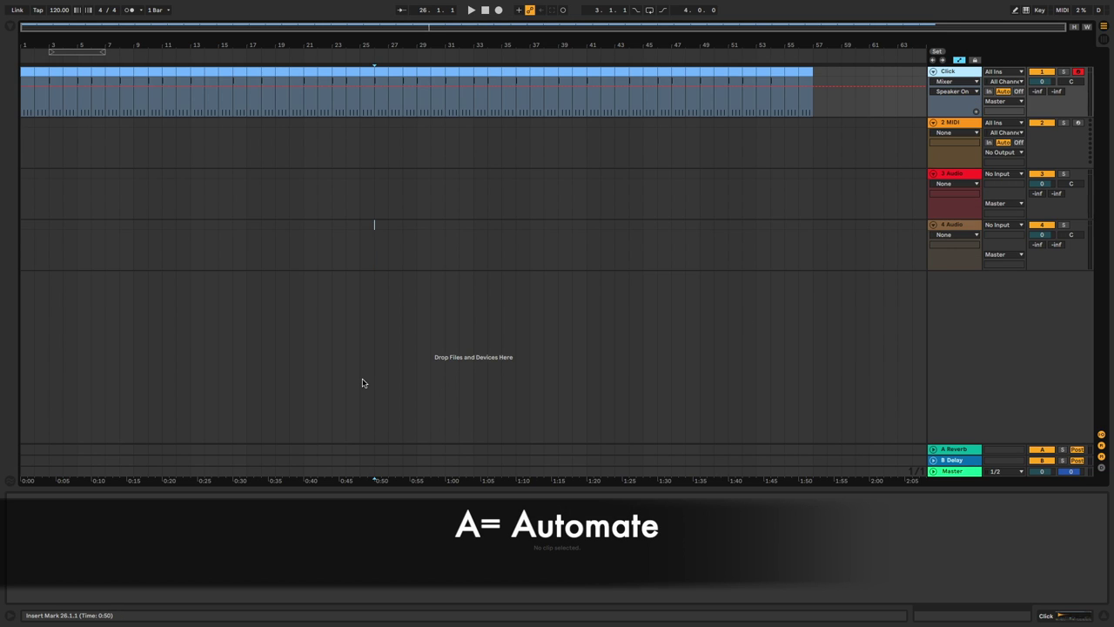
click(934, 472)
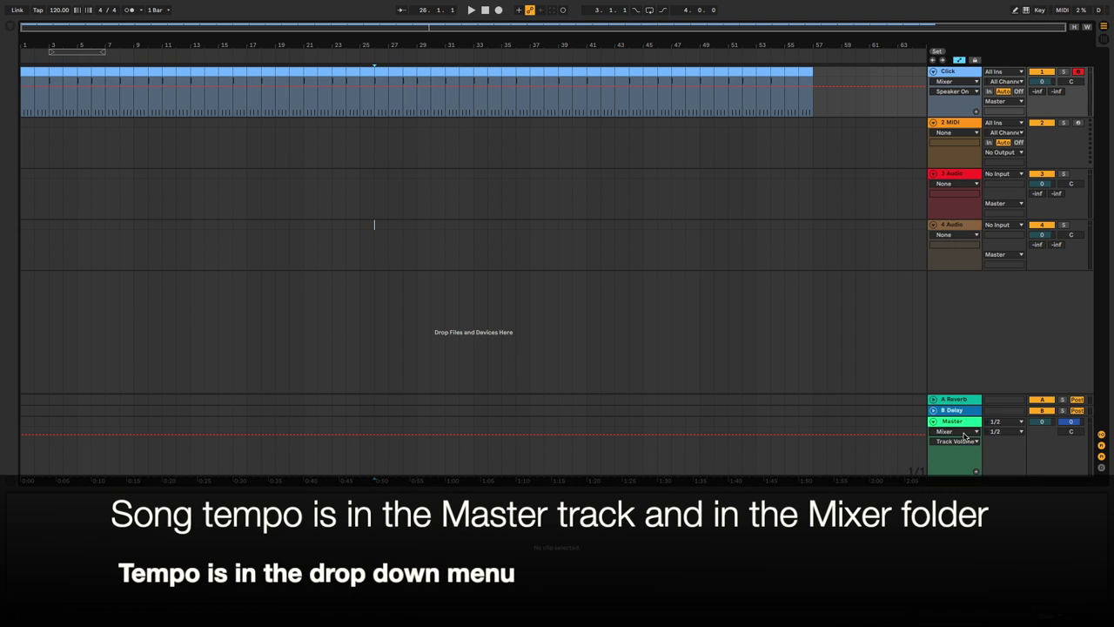
click(957, 441)
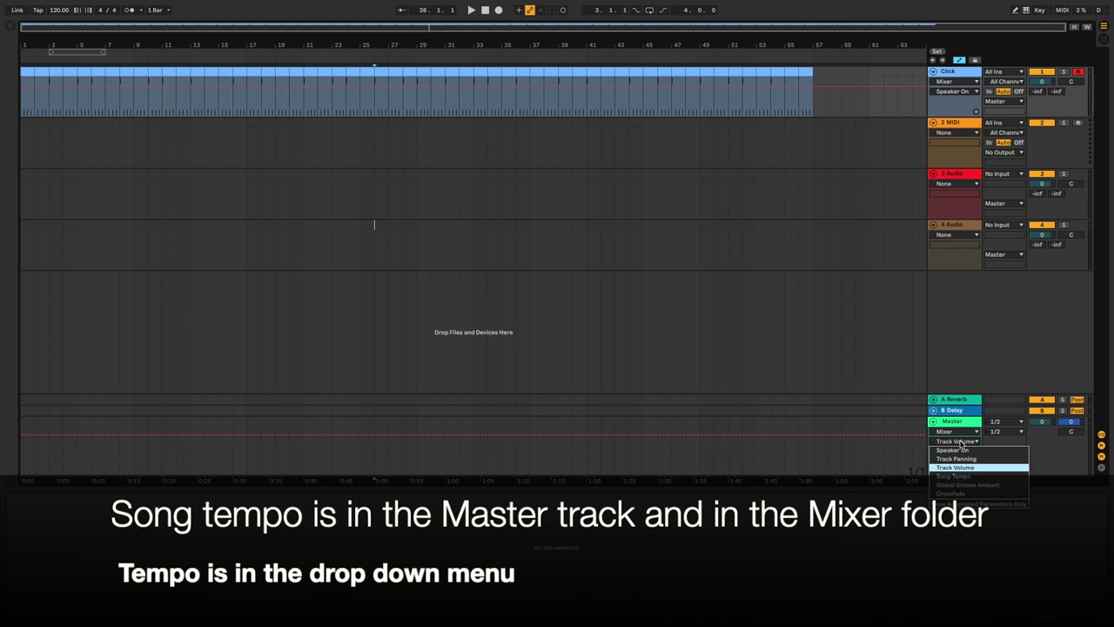
click(955, 476)
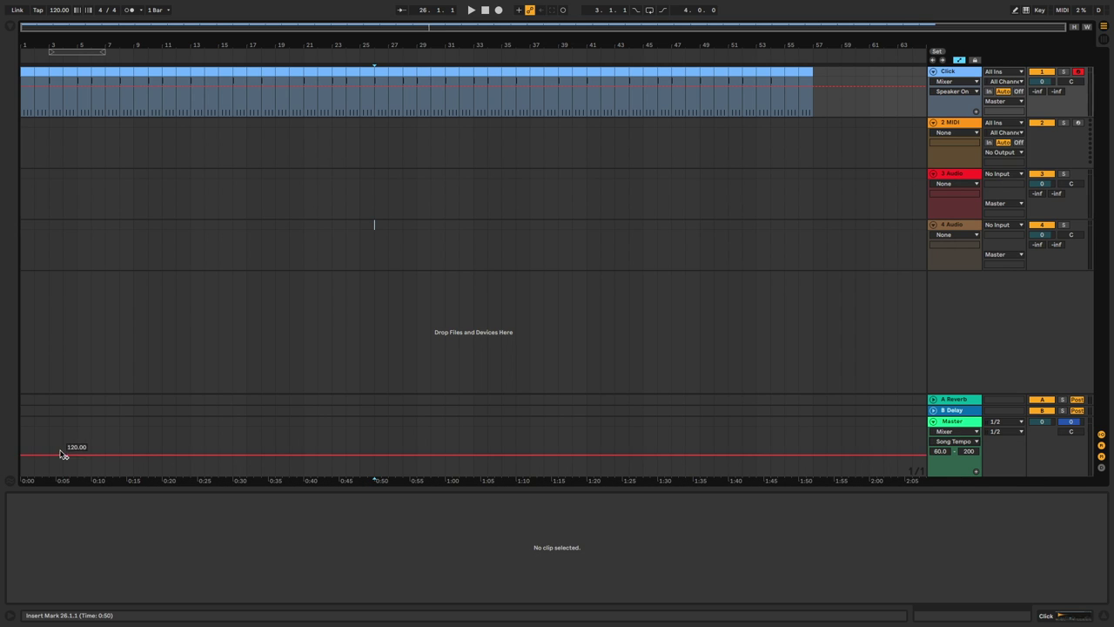
Step: Add 120 BPM breakpoints to the Master's tempo automation at bar 1 and past the last click clip, and hide the automation lanes
click(22, 459)
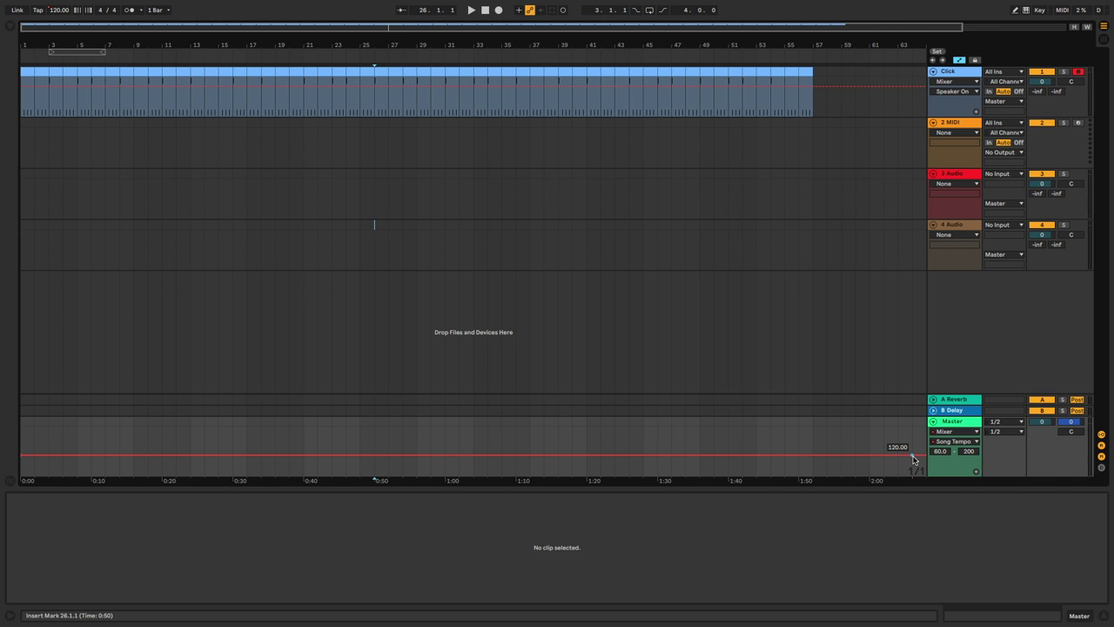
scroll(913, 458, right, 5)
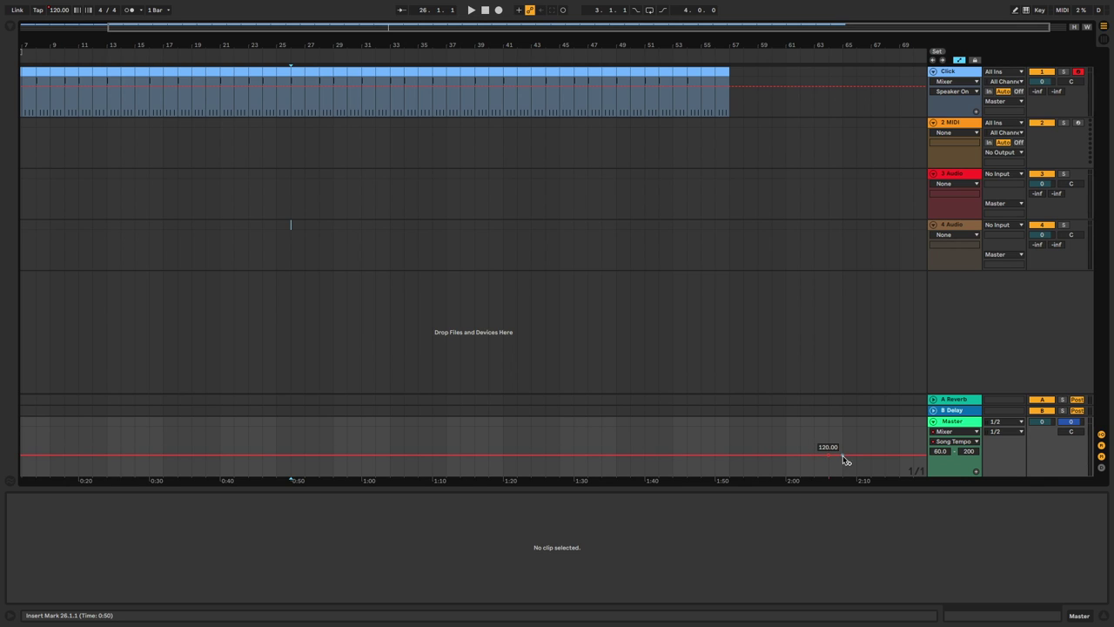
mouse_move(842, 451)
mouse_down()
mouse_move(847, 468)
mouse_move(843, 455)
mouse_up()
key(a)
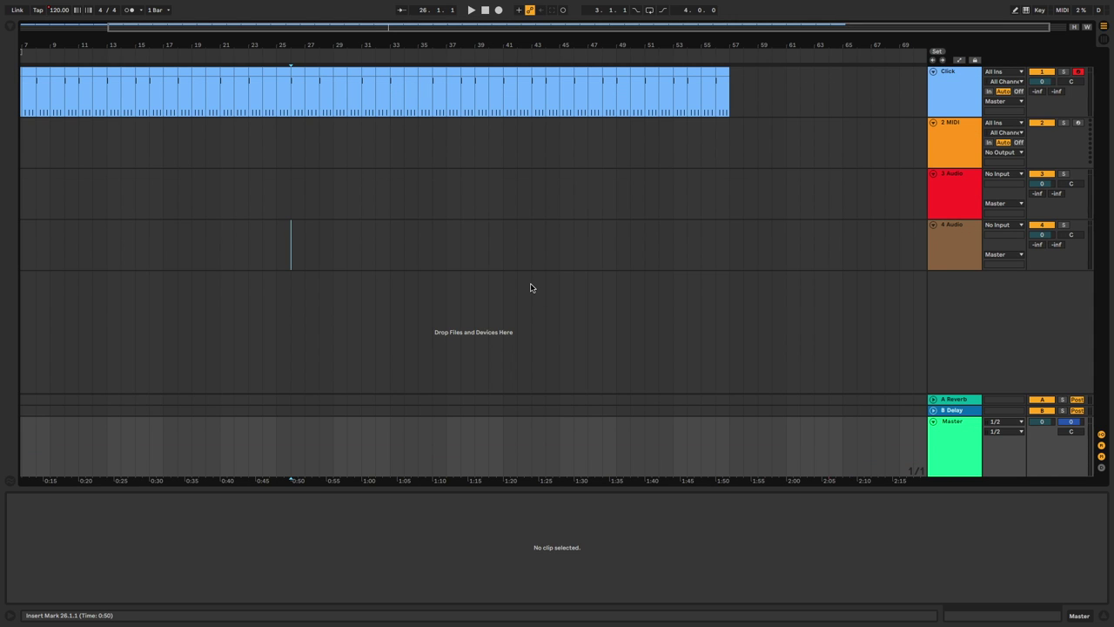
scroll(531, 287, left, 3)
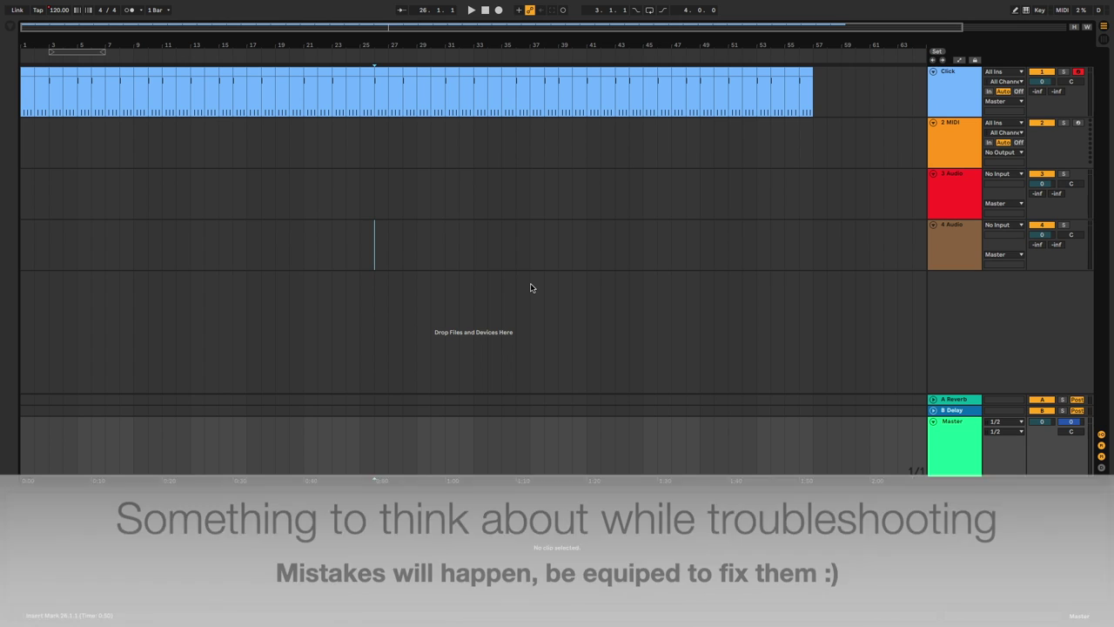
click(934, 422)
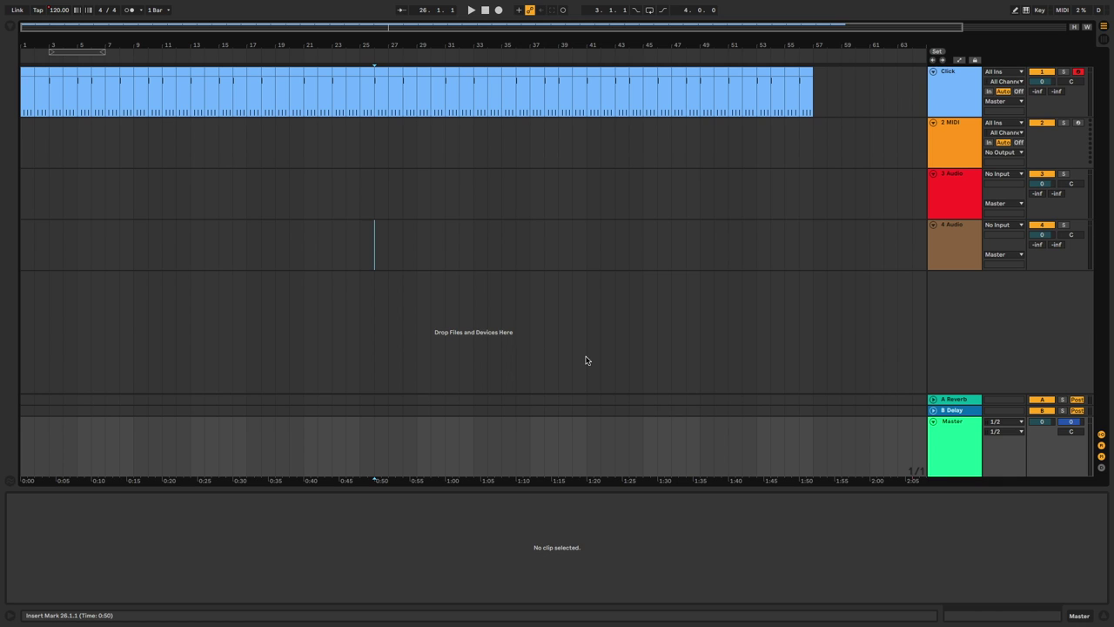
Step: Show the automation lanes and set the Master's Song Tempo breakpoint at bar 1 to 92 BPM
click(383, 334)
key(a)
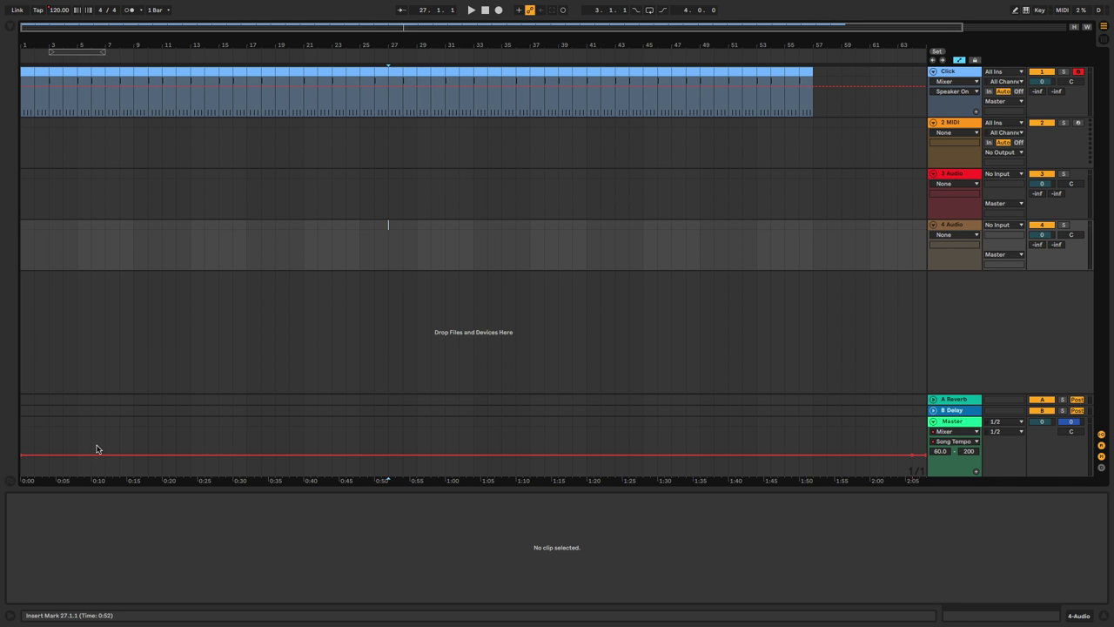
right_click(24, 457)
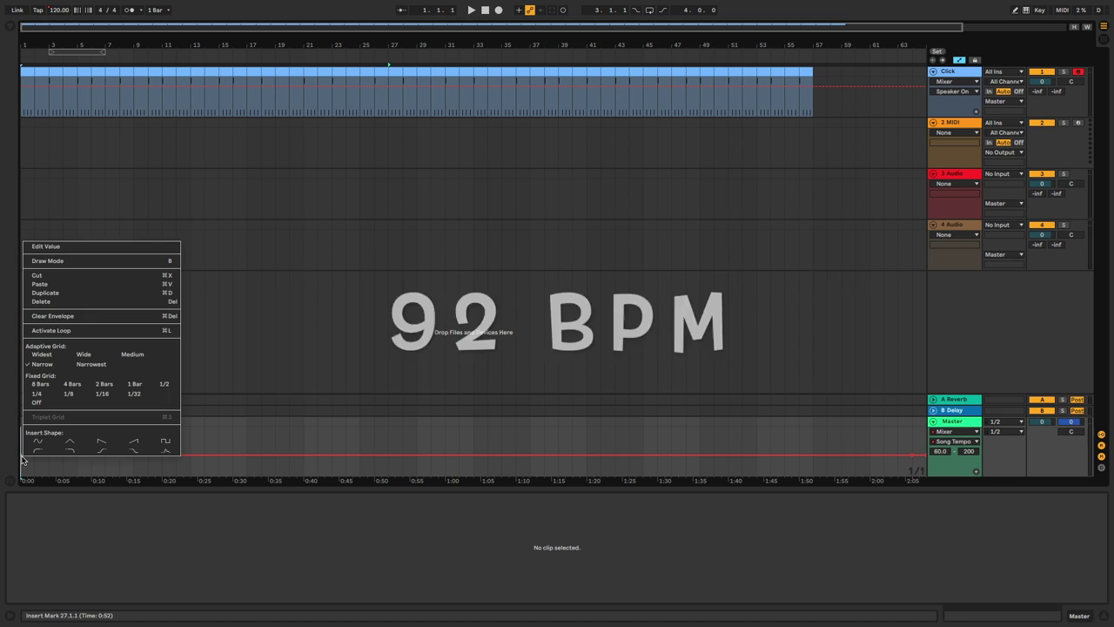
click(47, 248)
text(92)
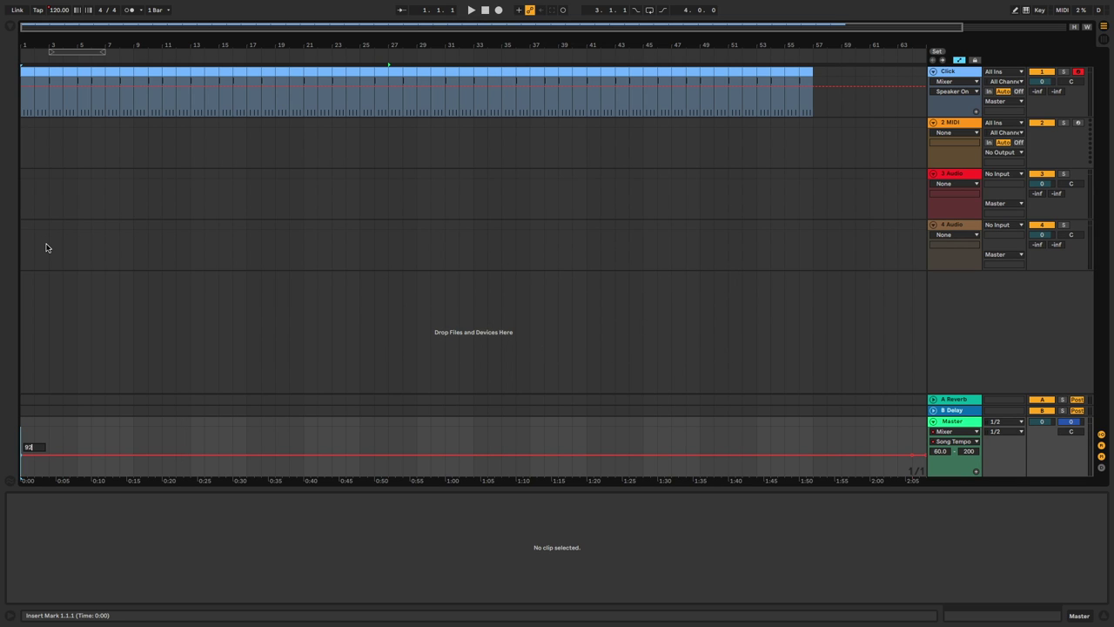
key(Return)
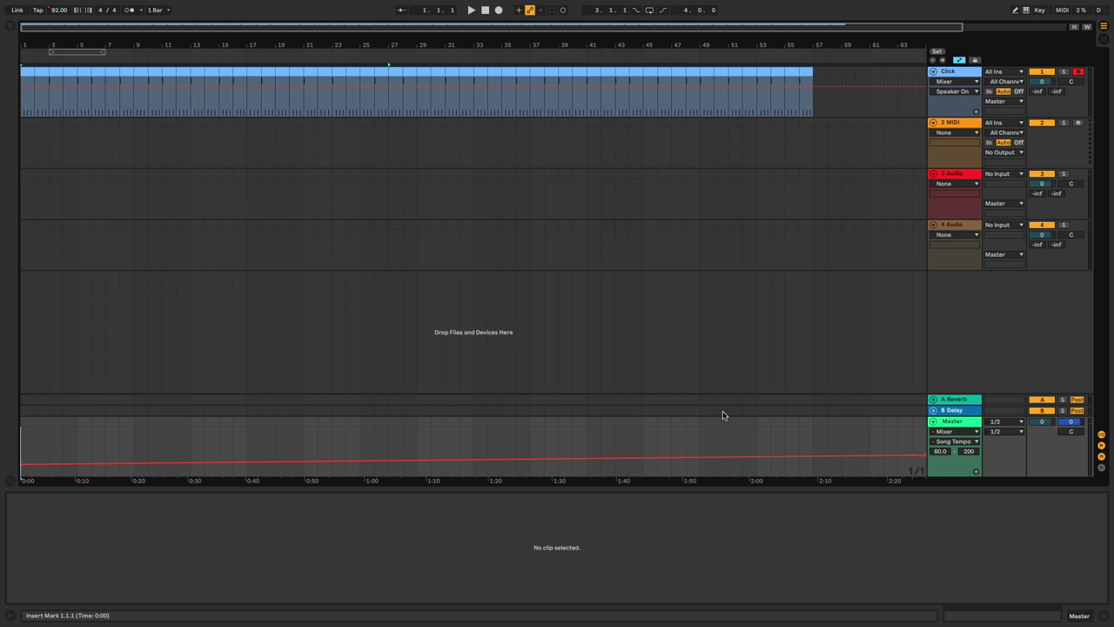
Step: Set the Song Tempo breakpoint past the last click clip, at bar 64, to 92 BPM
scroll(722, 415, right, 3)
right_click(837, 456)
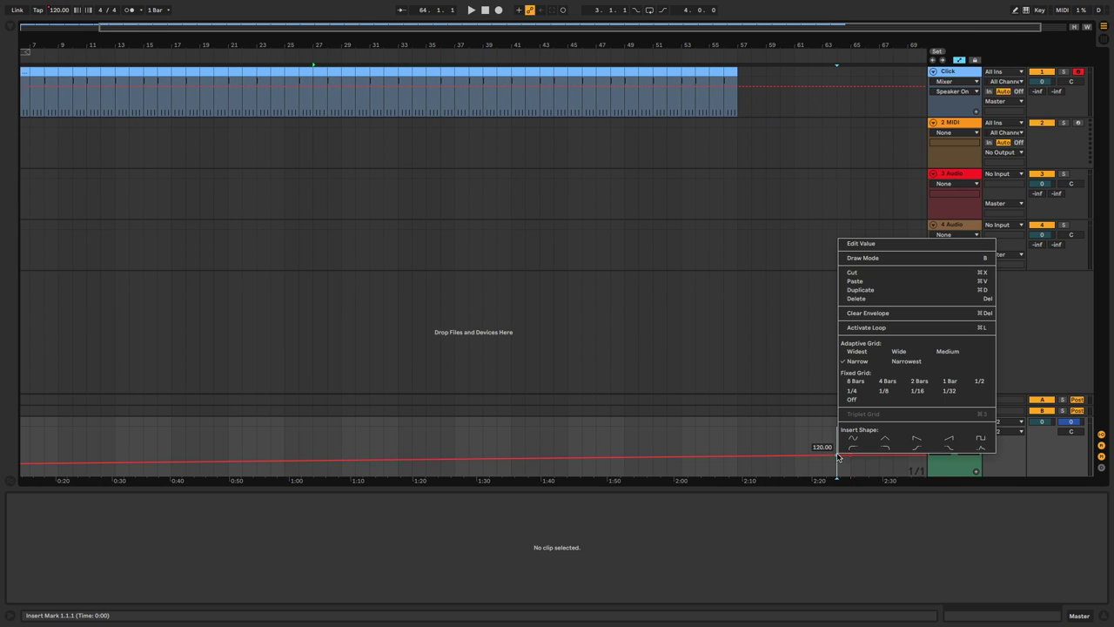
click(876, 246)
text(92)
key(Return)
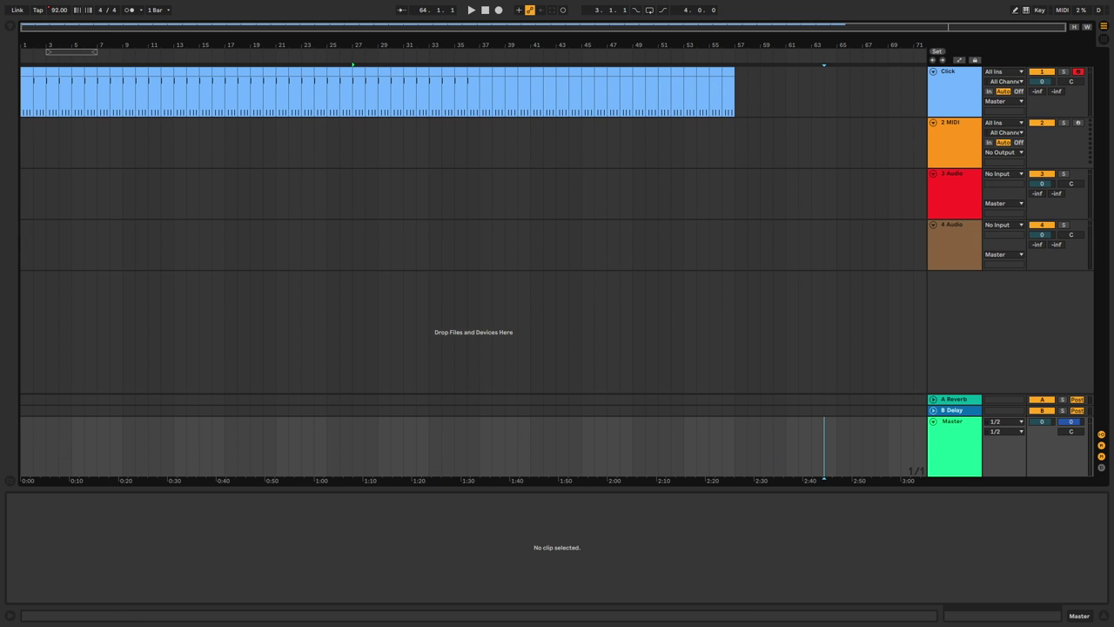
Step: Delete the empty 2 MIDI track and place the GTR audio file at bar 1 on the first audio track
click(954, 154)
key(Delete)
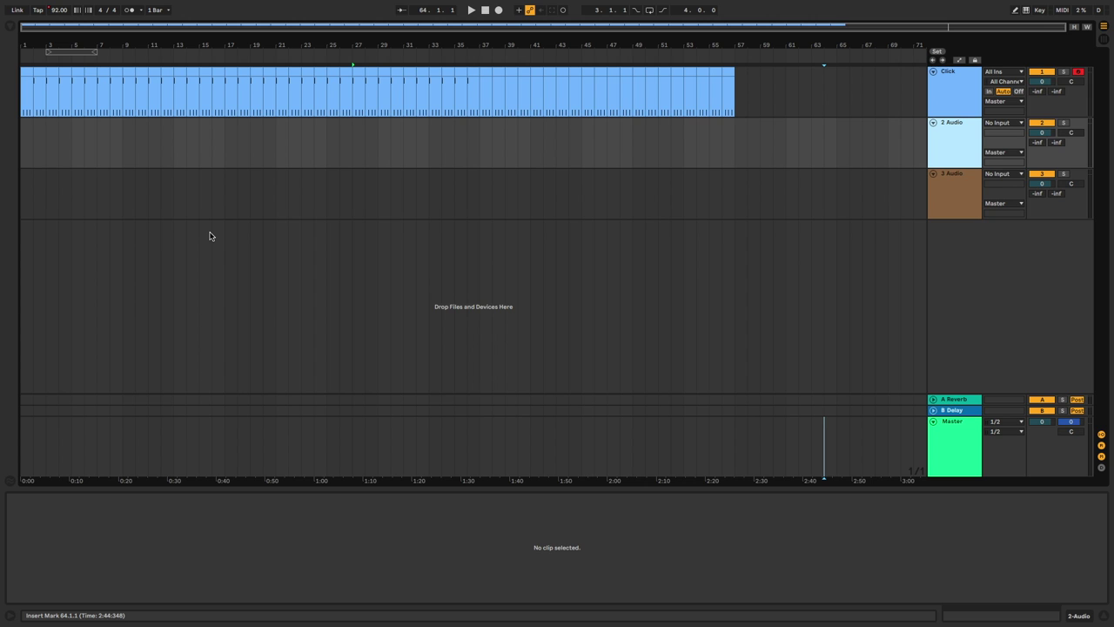
scroll(209, 236, up, 5)
scroll(210, 236, left, 5)
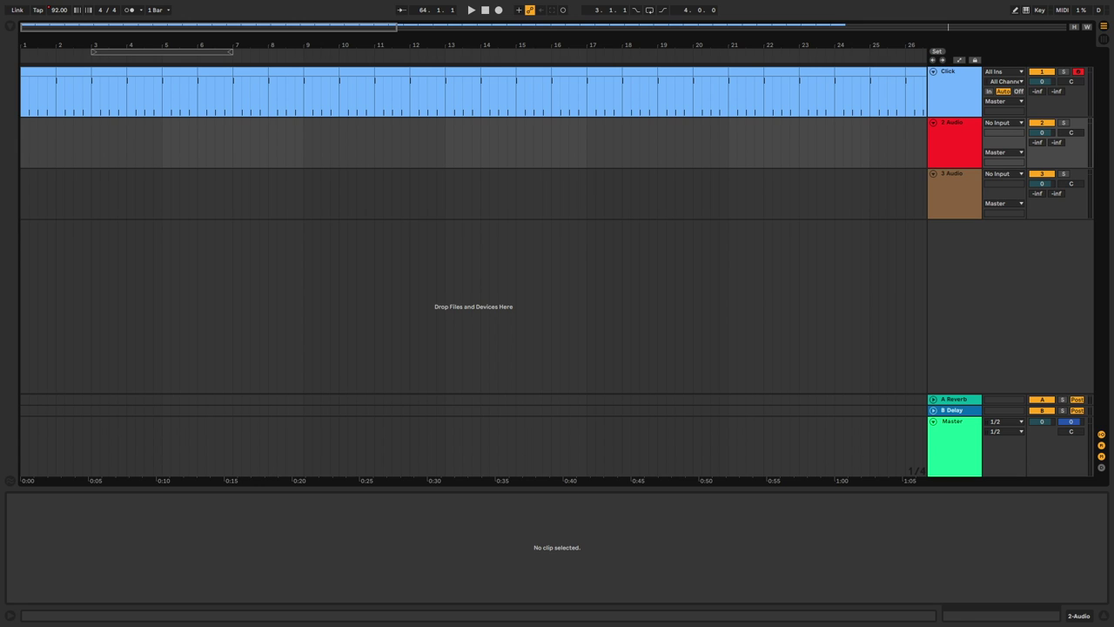
drag(594, 562, 26, 144)
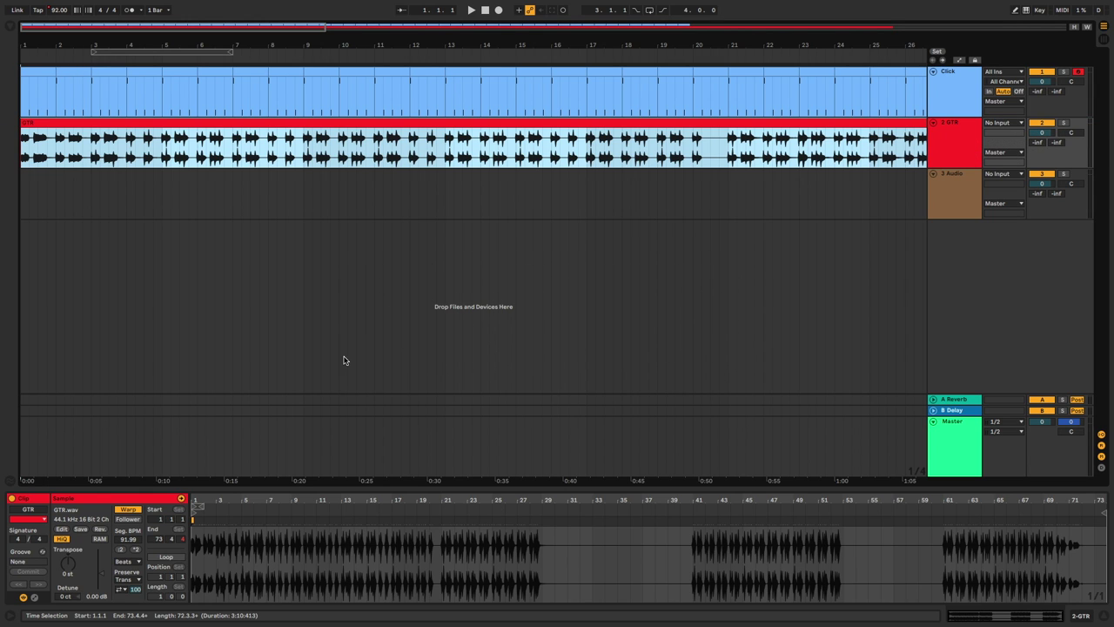
Step: Rename the track holding the GTR clip as Guitar
click(961, 150)
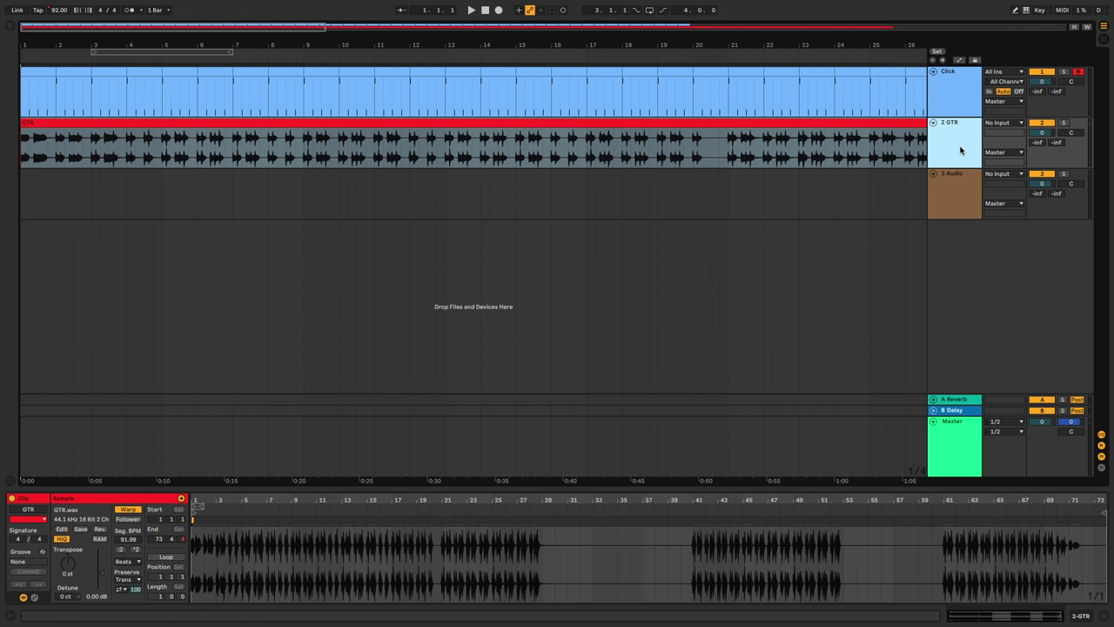
key(ctrl+r)
text(Guitar)
key(Return)
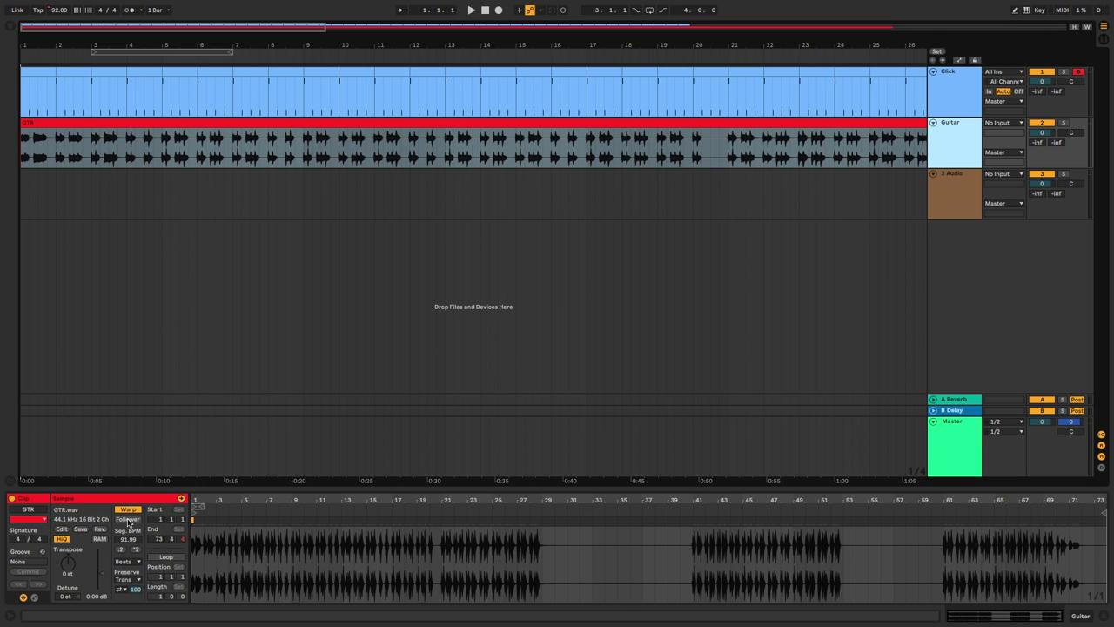
Step: Turn Warp off and back on for the GTR clip
click(213, 122)
click(128, 510)
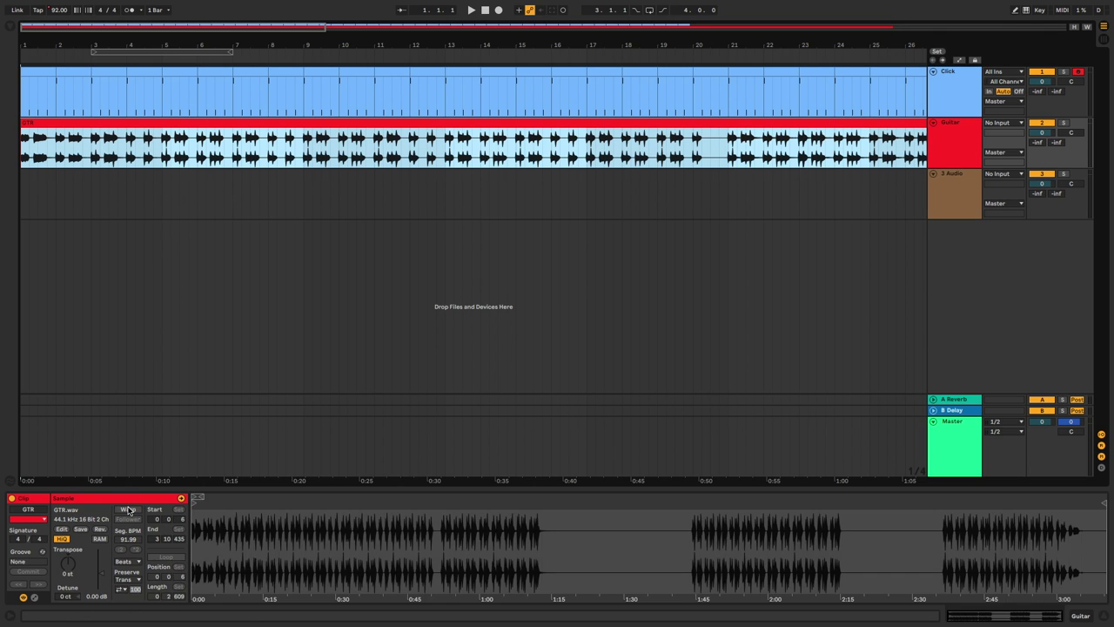
click(128, 510)
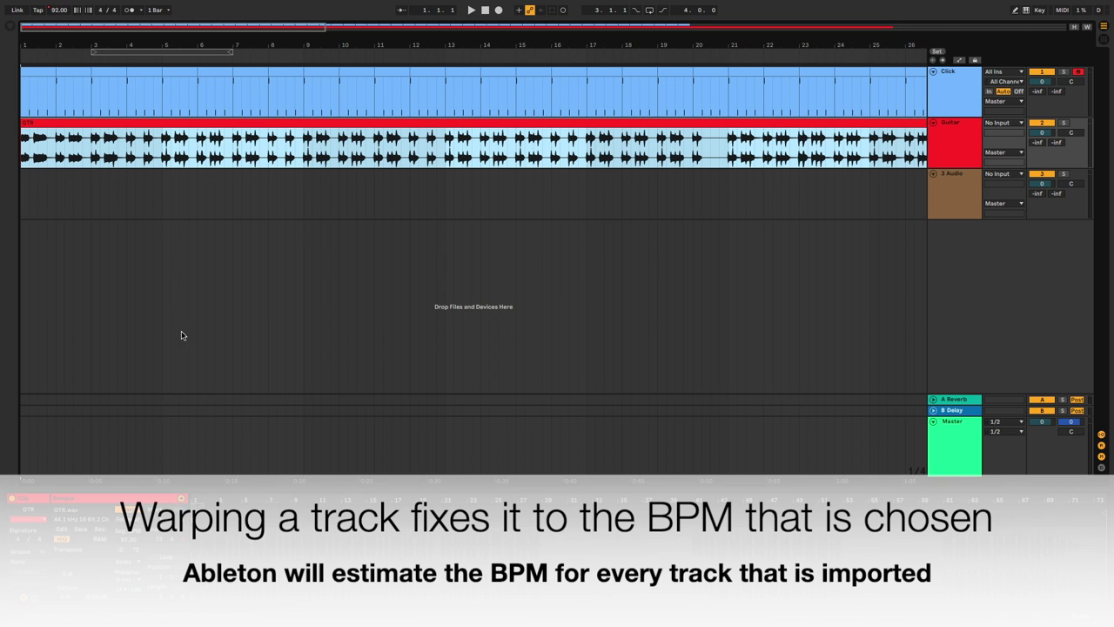
Step: Move the GTR clip on the Guitar track so that it starts at bar 3
drag(119, 121, 155, 122)
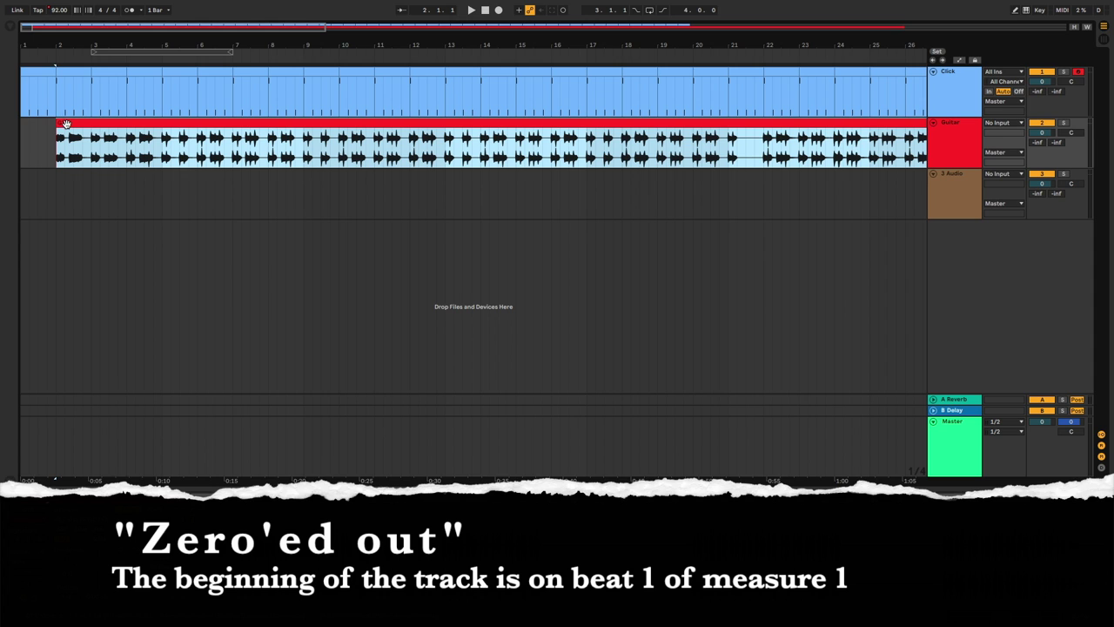
click(91, 133)
drag(101, 131, 102, 132)
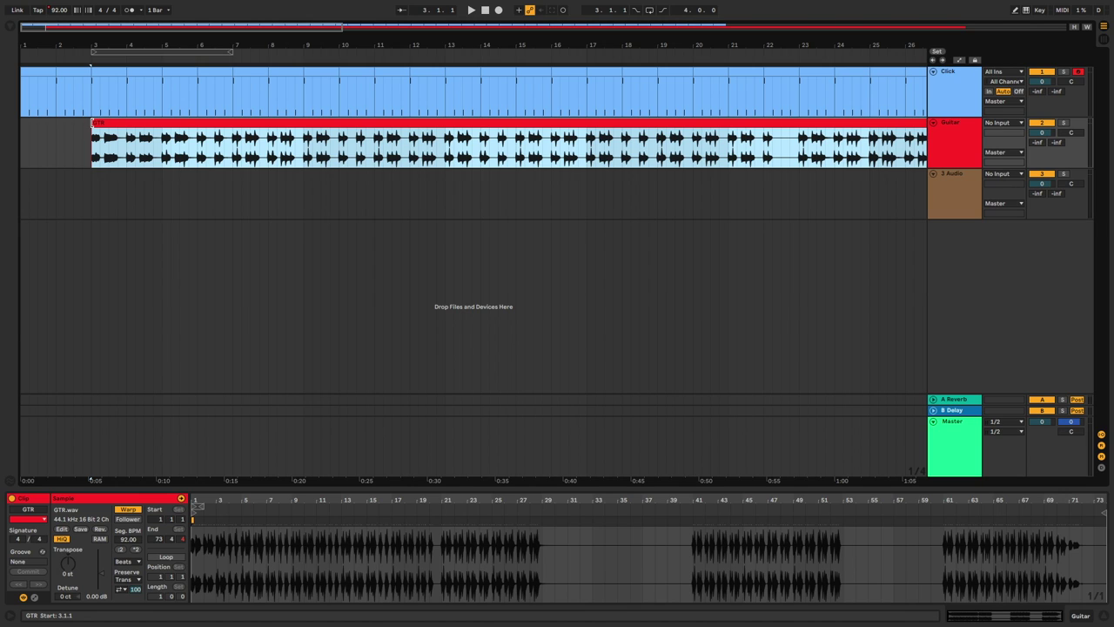
drag(92, 123, 3, 134)
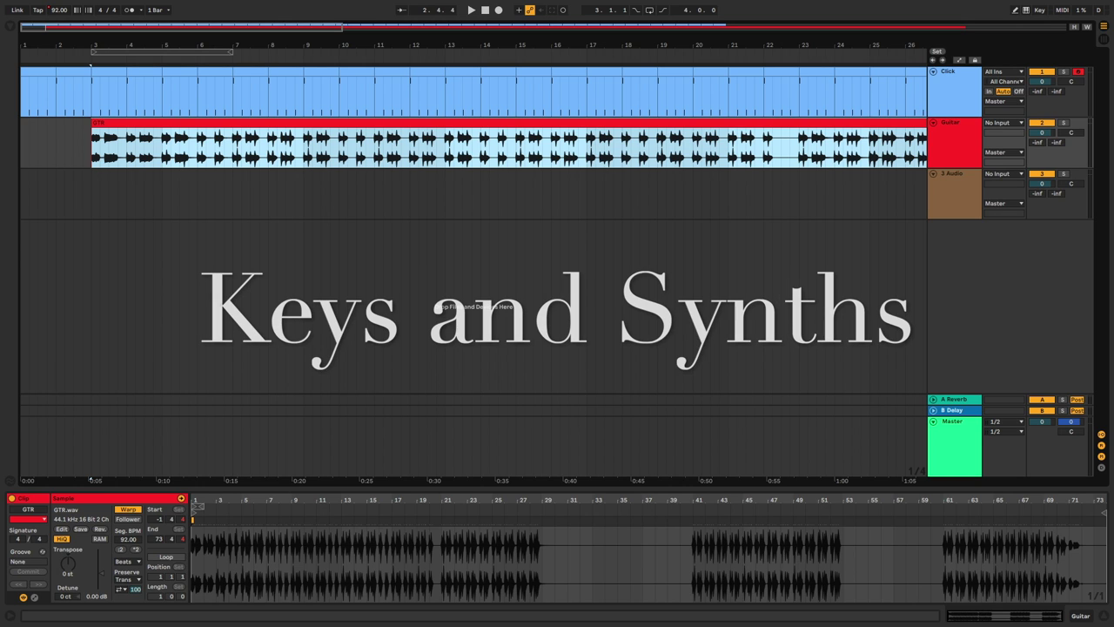
Step: Place the Keys and Synths audio file at bar 3 on the 3 Audio track and rename the track Keys and Synth
drag(523, 623, 101, 210)
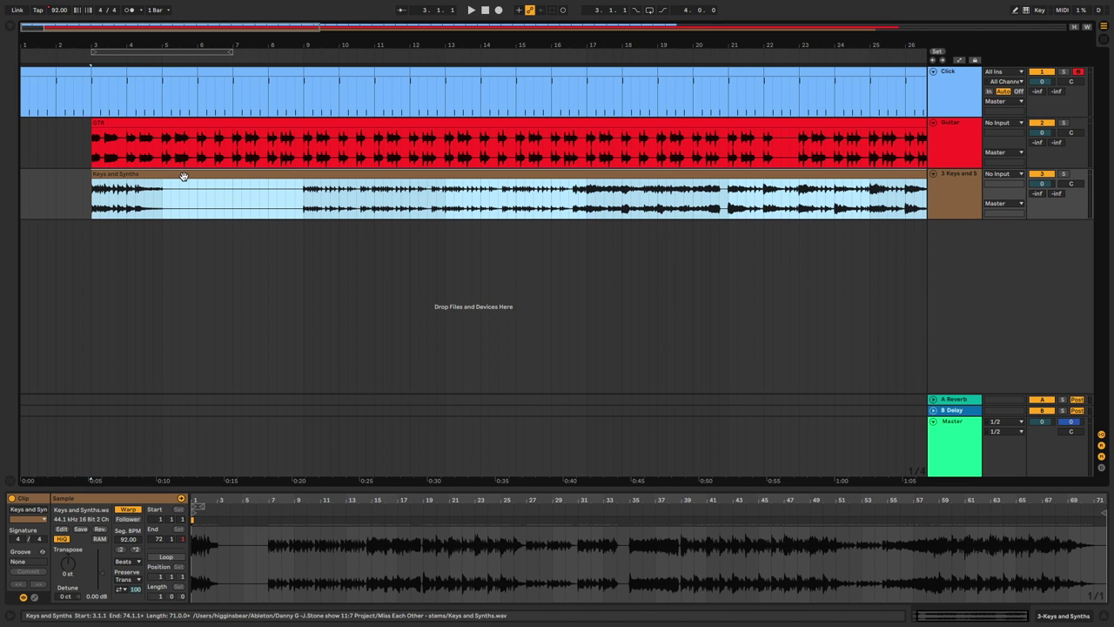
click(953, 197)
key(ctrl+r)
text(Keys and Synth)
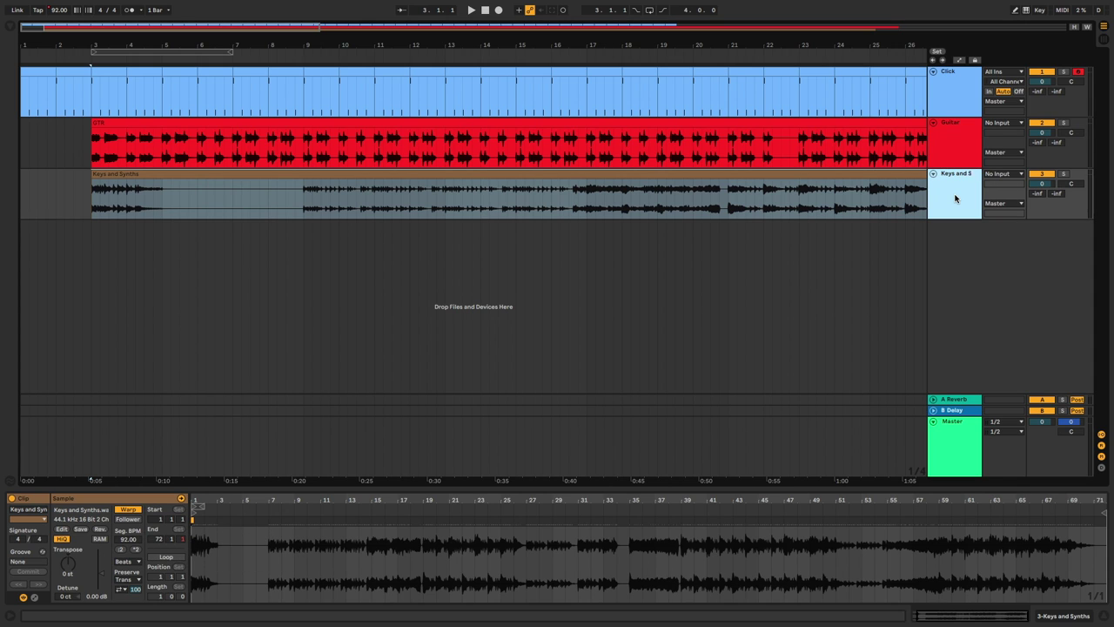
key(Return)
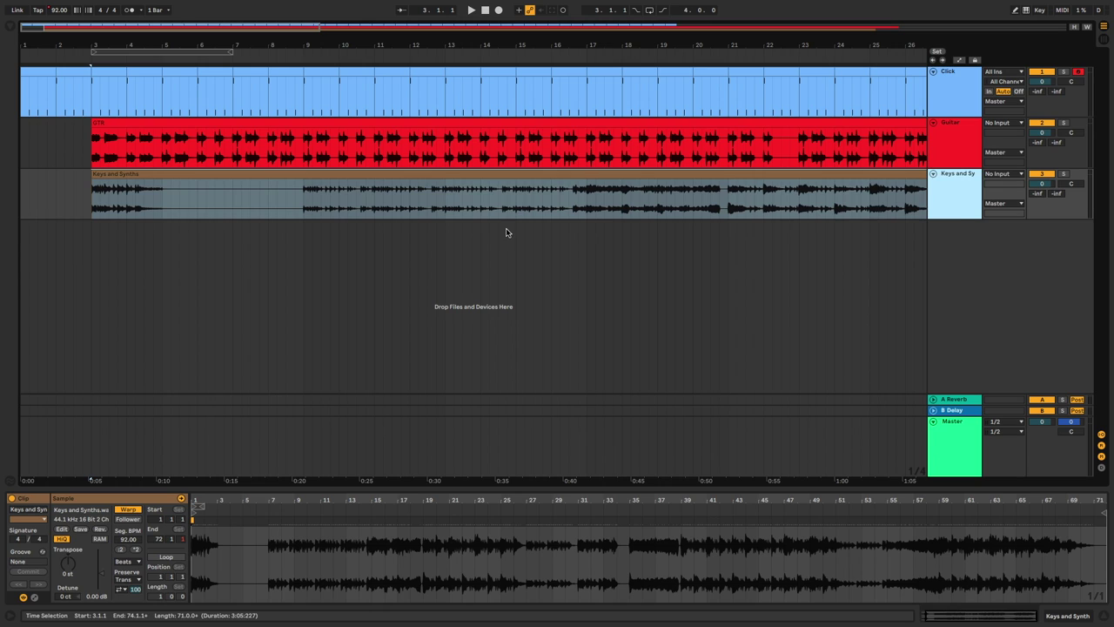
Step: Shift the Keys and Synths audio to begin at bar 5 within its clip and set the fixed grid to 1/4
click(497, 174)
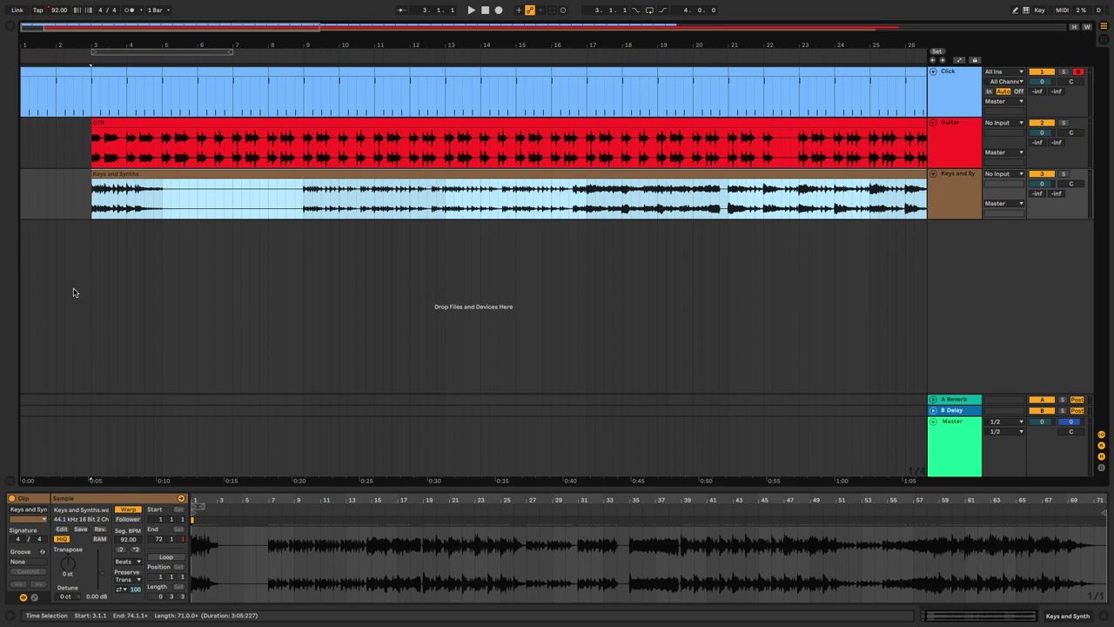
mouse_move(94, 174)
mouse_down()
mouse_move(26, 174)
mouse_move(132, 178)
mouse_move(109, 176)
mouse_up()
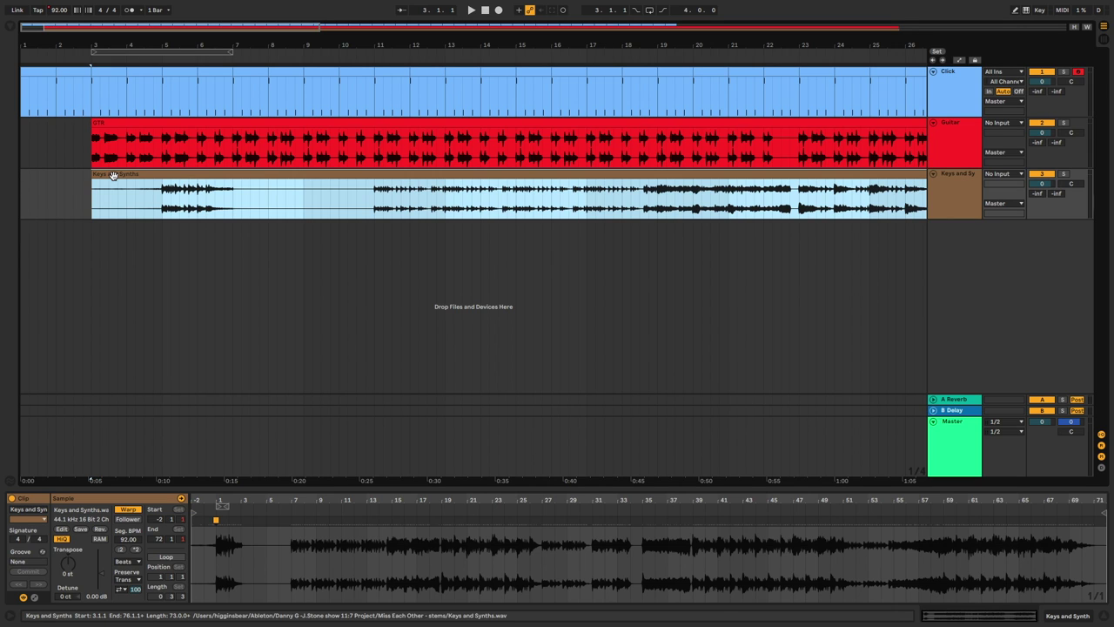
right_click(101, 297)
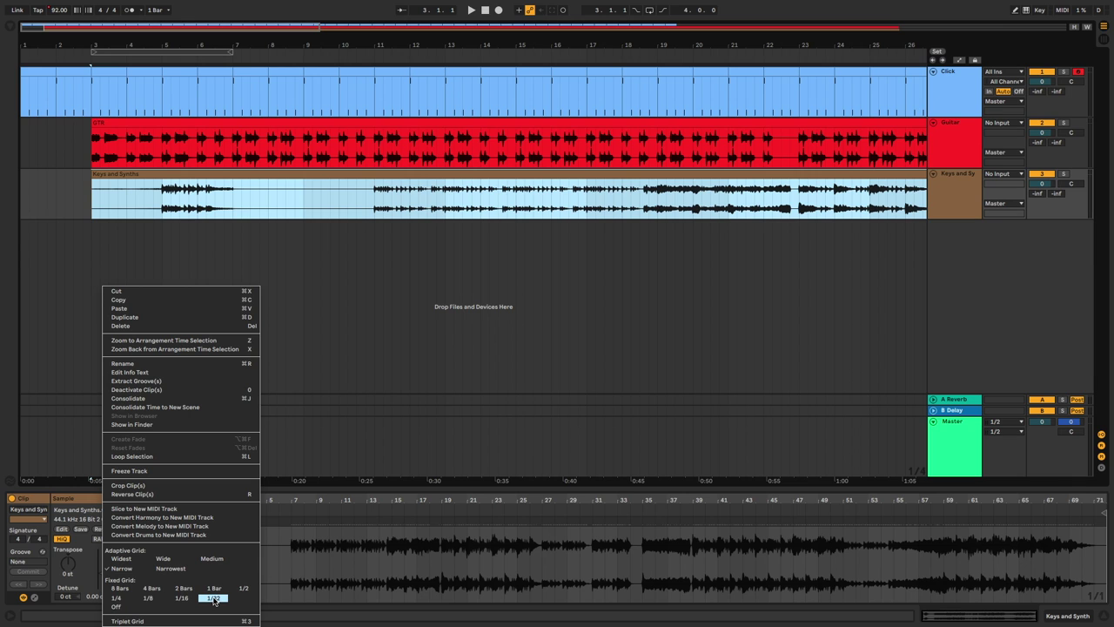
click(115, 598)
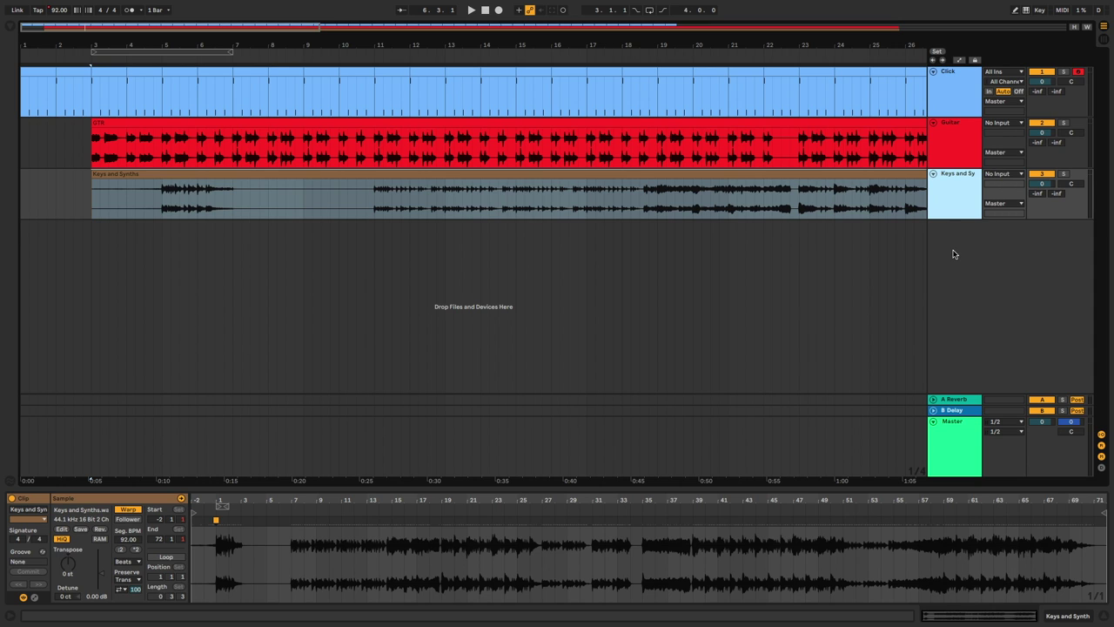
Step: Insert two new audio tracks below the Keys and Synth track
click(66, 6)
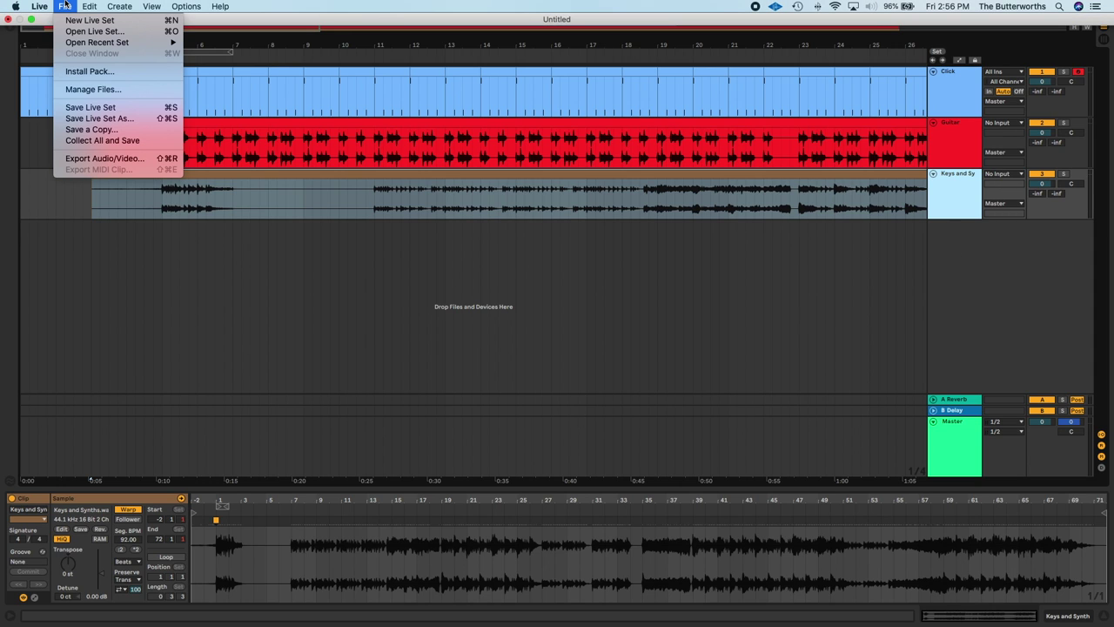
mouse_move(107, 4)
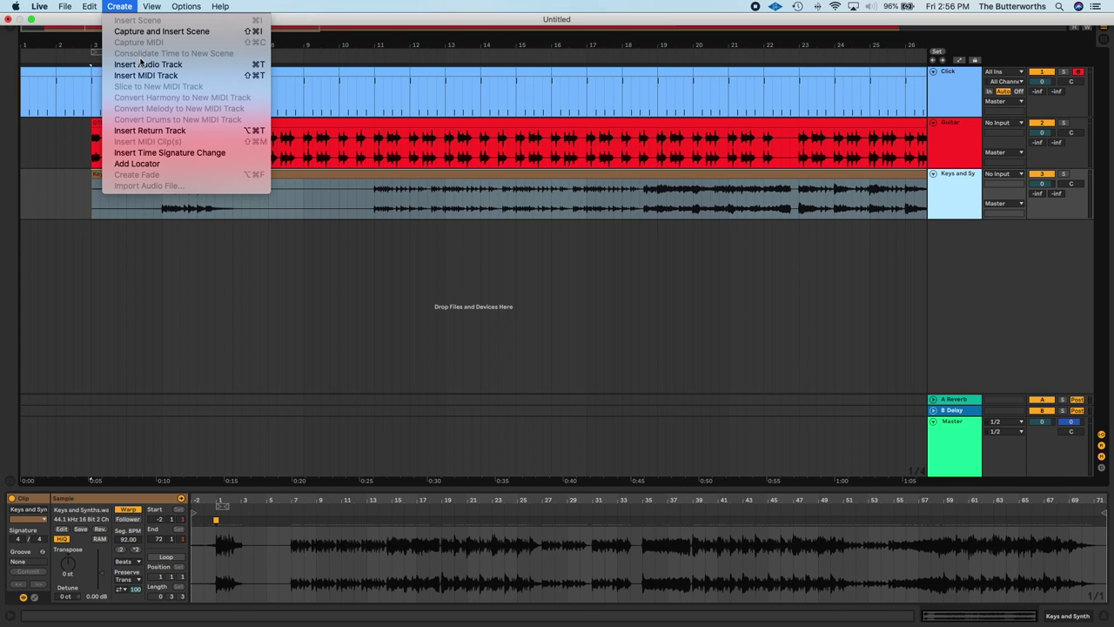
click(124, 4)
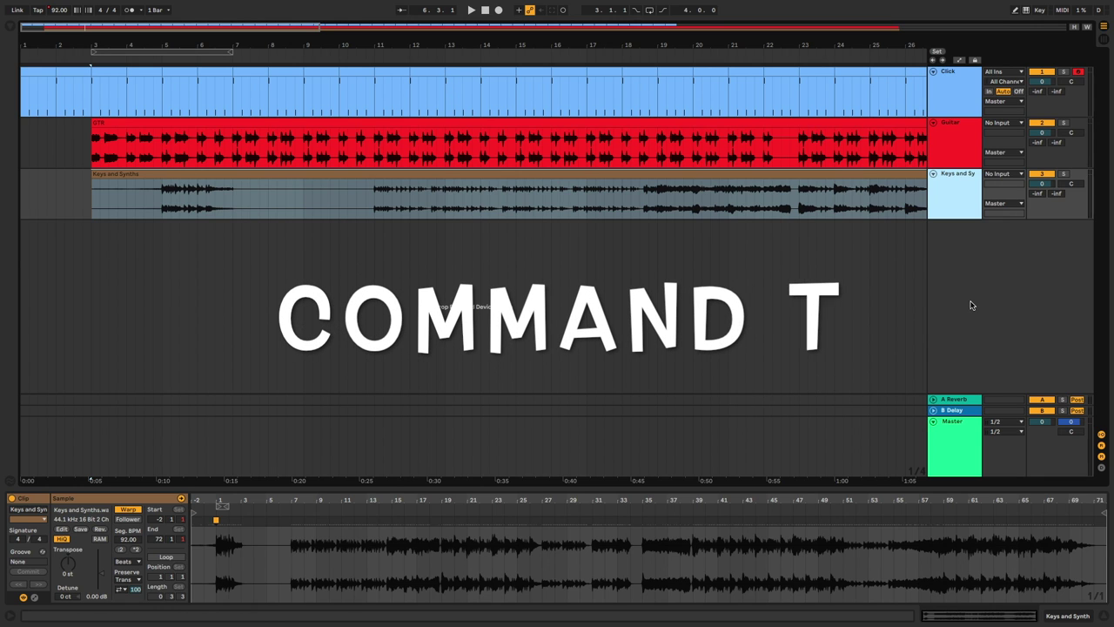
key(super+t)
key(super+t)
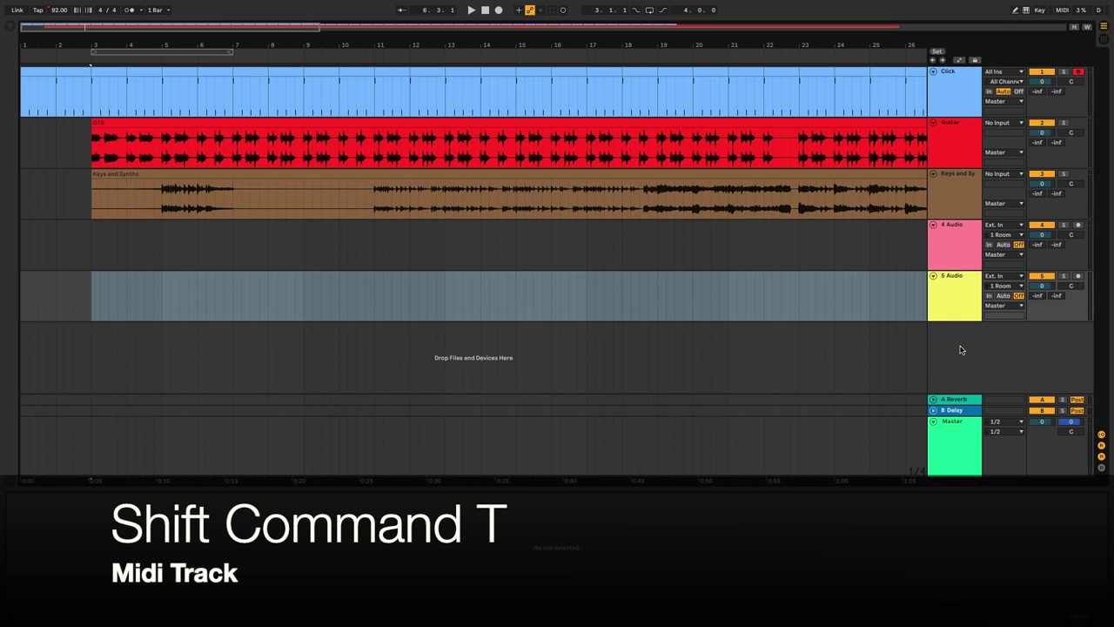
key(shift+super+t)
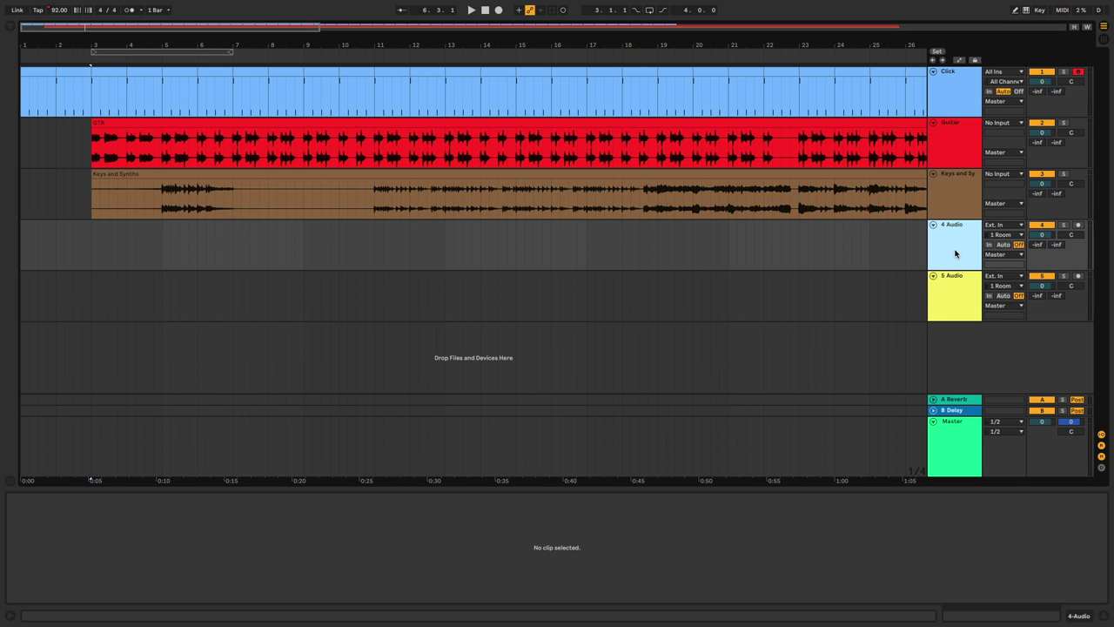
key(super+t)
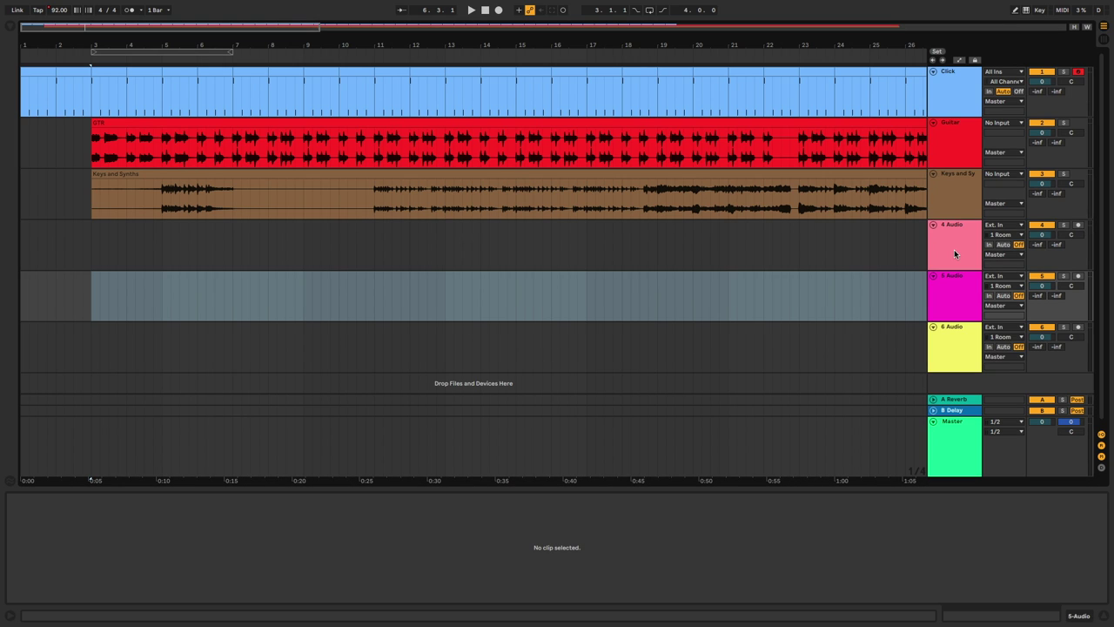
key(Delete)
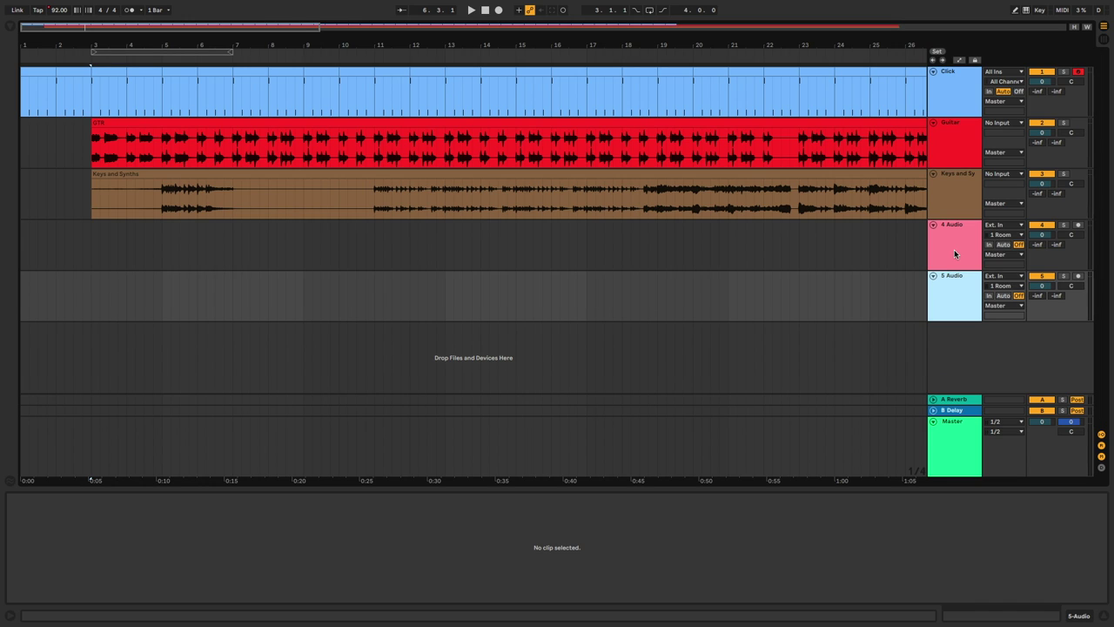
Step: Rename the 4 Audio track as Drums and place the Drums audio file on it, with the warped clip starting at bar 3
key(super+r)
text(Drums)
key(Return)
drag(631, 592, 97, 249)
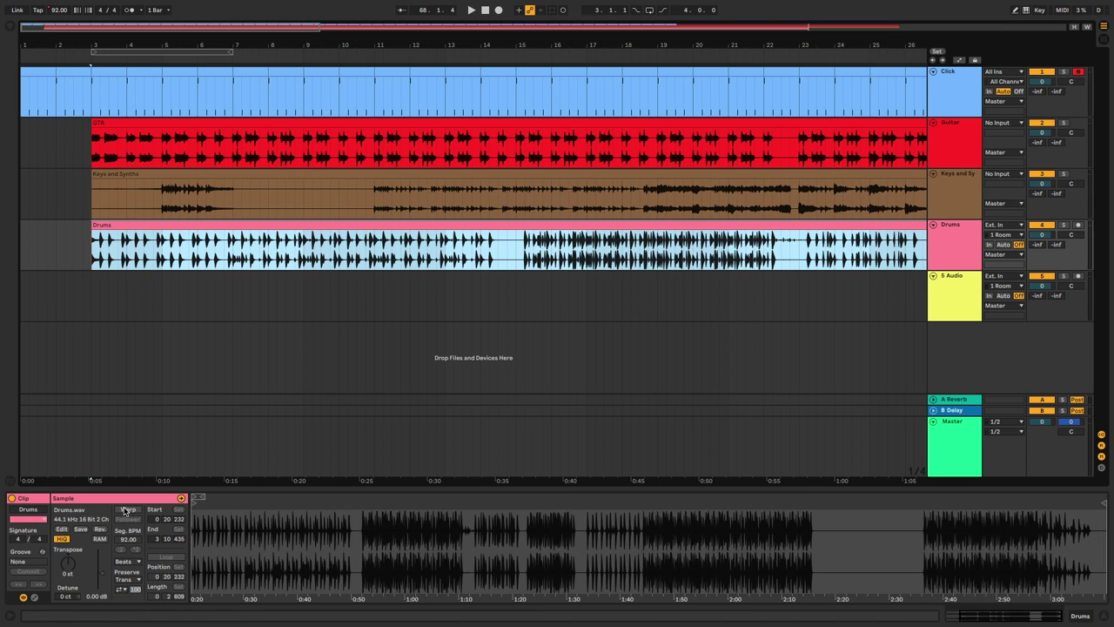
drag(80, 225, 103, 229)
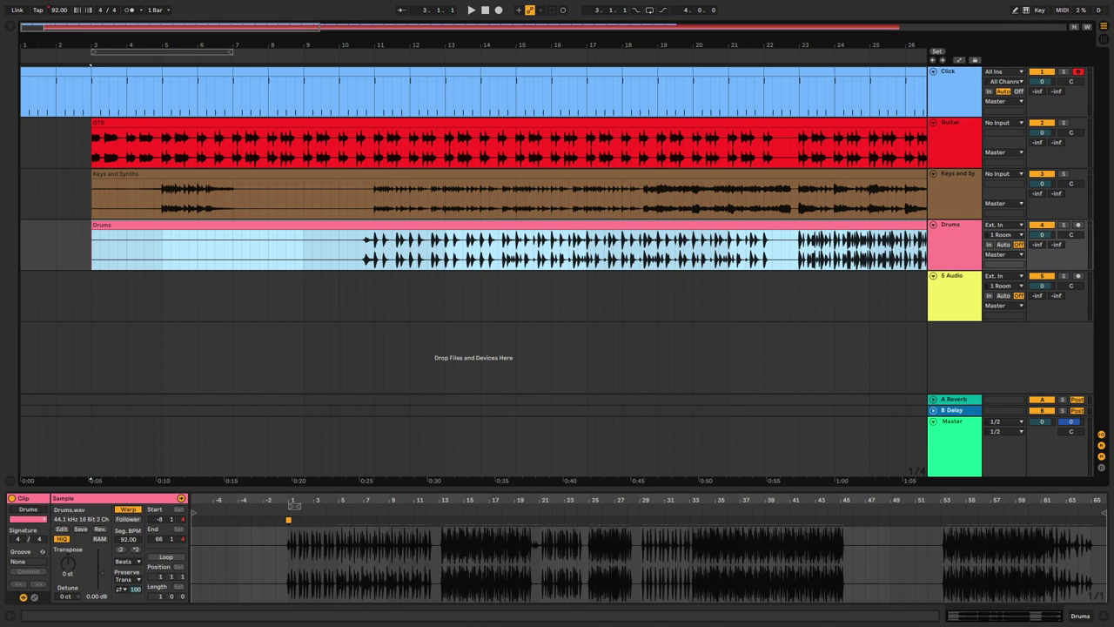
Step: Rename the 5 Audio track as Bass
click(949, 303)
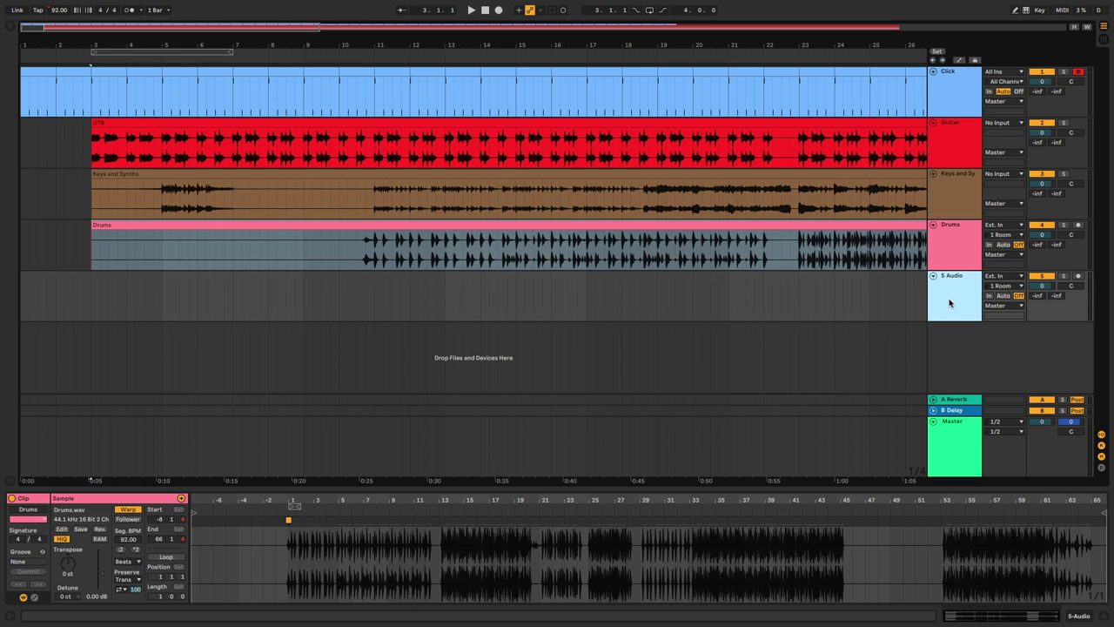
text(Bass)
key(Return)
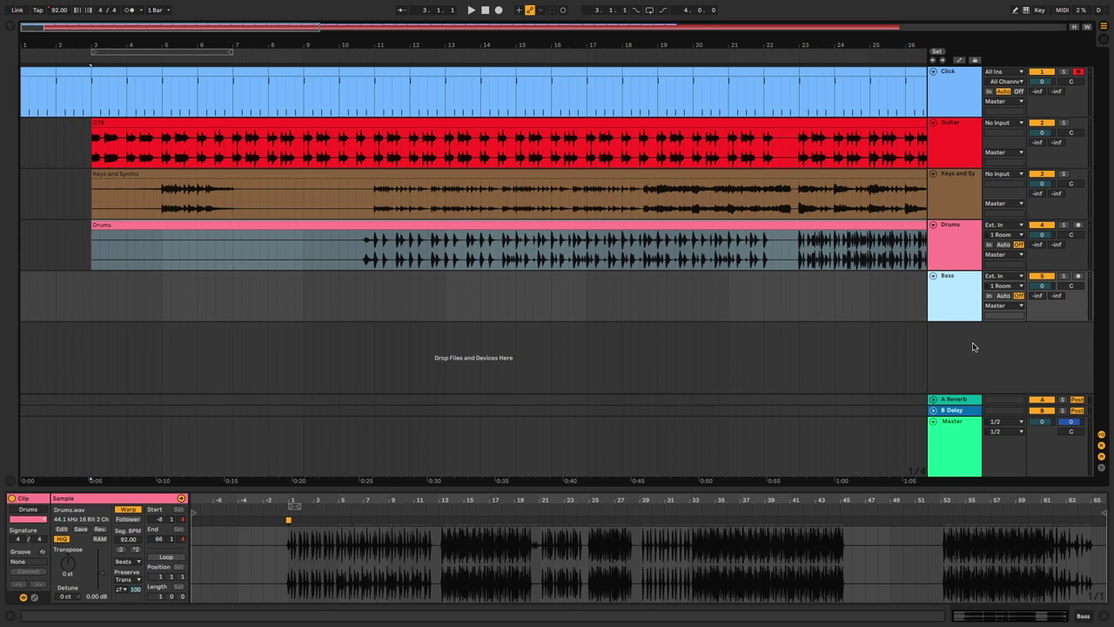
Step: Insert another audio track and move the Bass track below it
key(ctrl+t)
drag(956, 281, 951, 387)
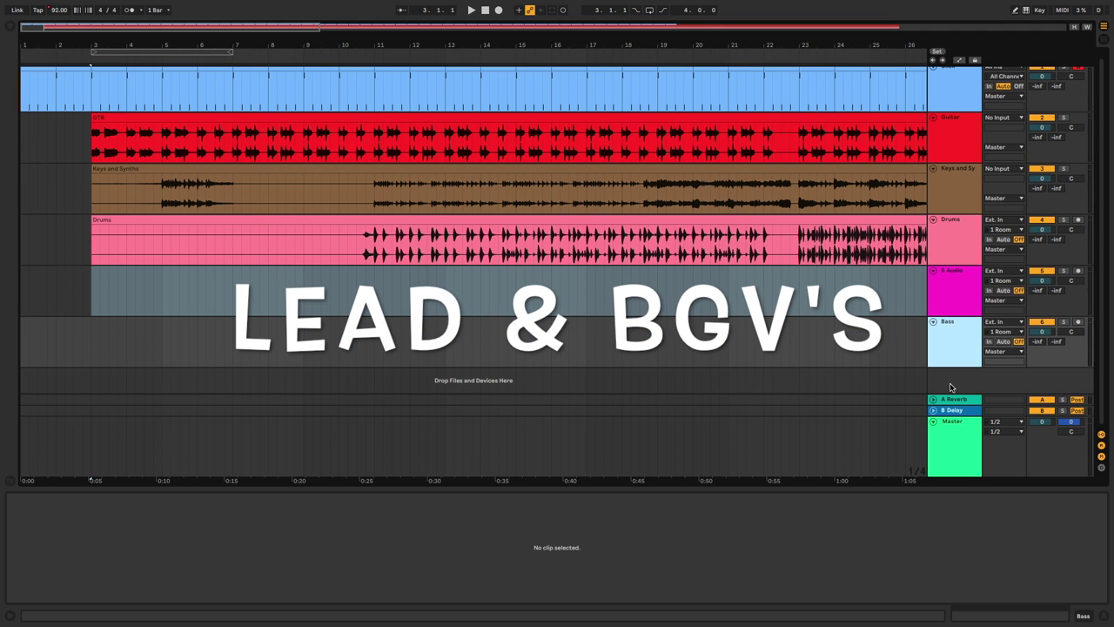
Step: Rename the 5 Audio track as Vox
click(957, 295)
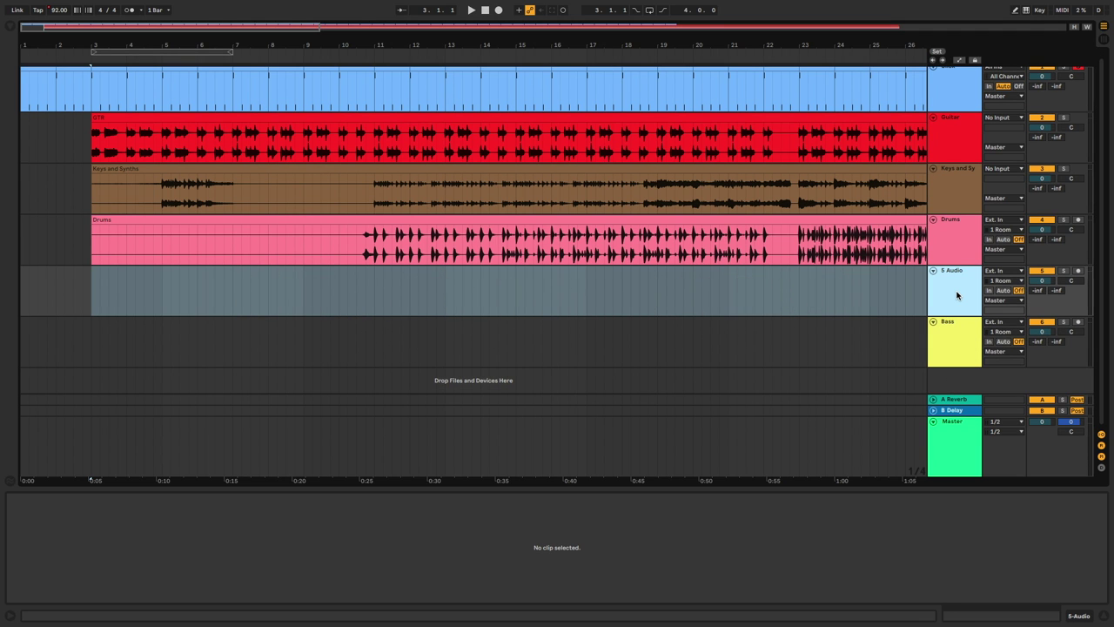
key(ctrl+r)
text(V)
key(Return)
Step: Insert an audio track below the Vox track and rename it as BGV
key(ctrl+t)
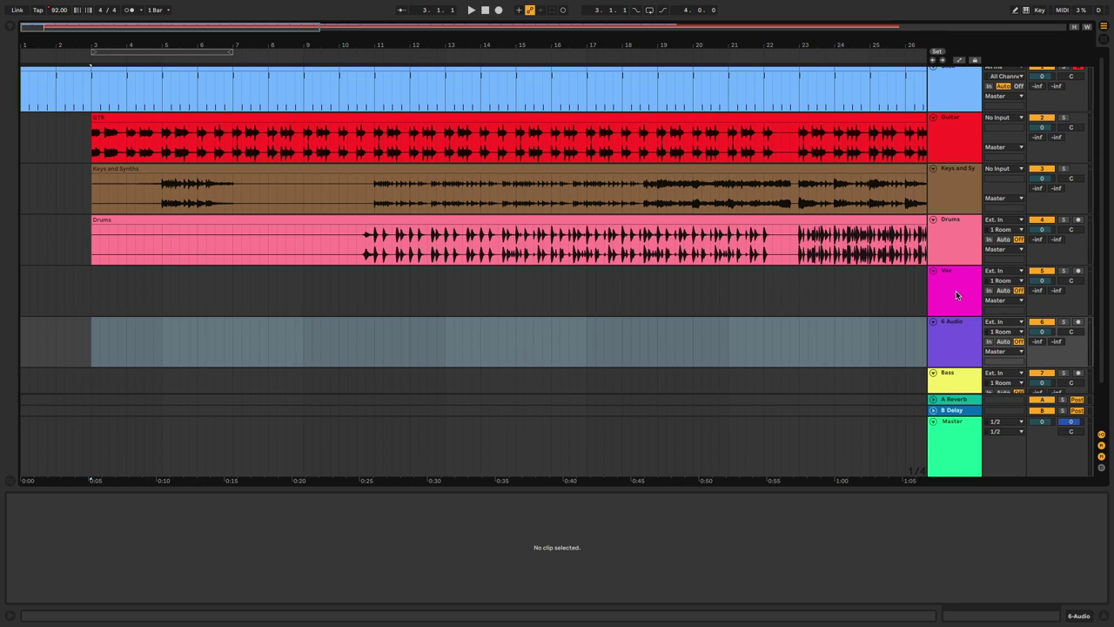
key(ctrl+r)
text(BG)
key(Return)
Step: Color the Vox and BGV tracks white
click(961, 342)
right_click(961, 340)
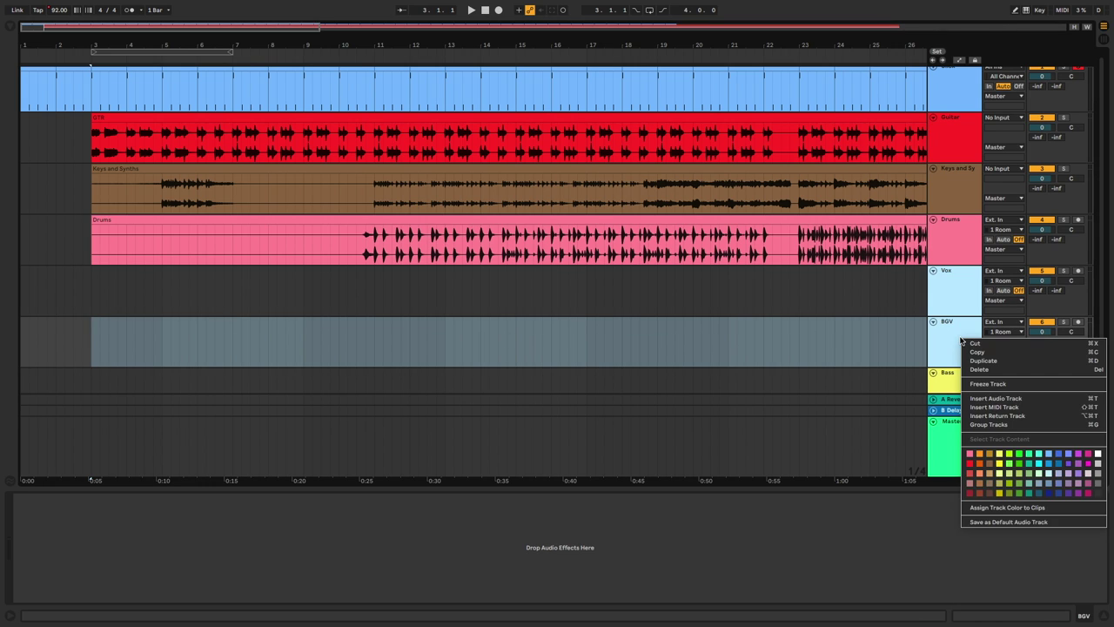
click(1098, 454)
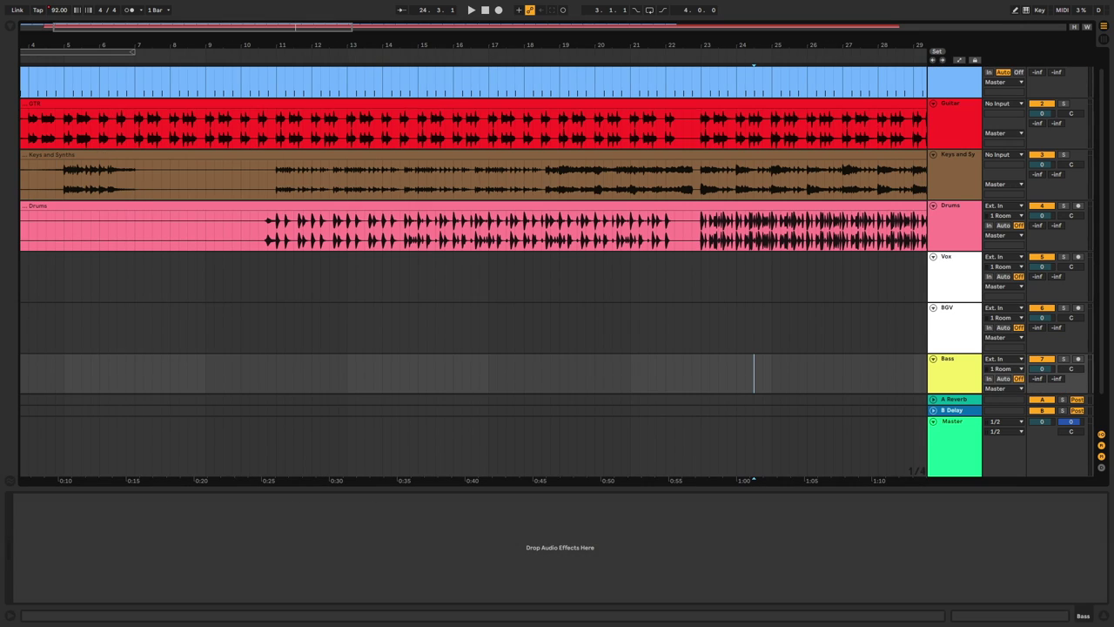
Step: Place the Lead VOX audio file on the Vox track near bar 4
drag(470, 533, 44, 283)
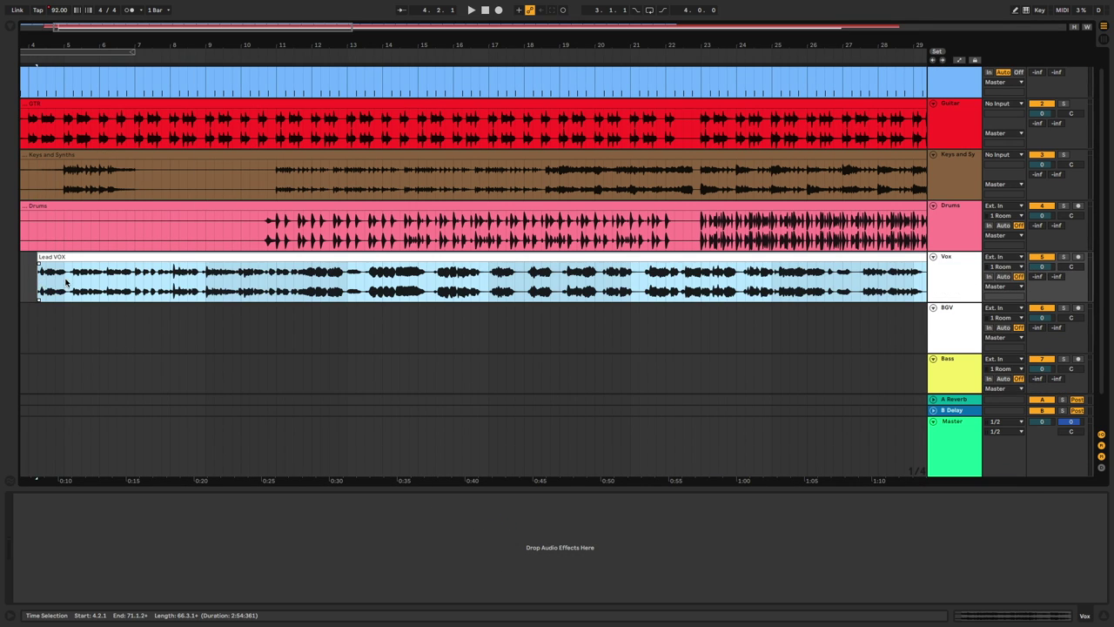
scroll(130, 358, left, 3)
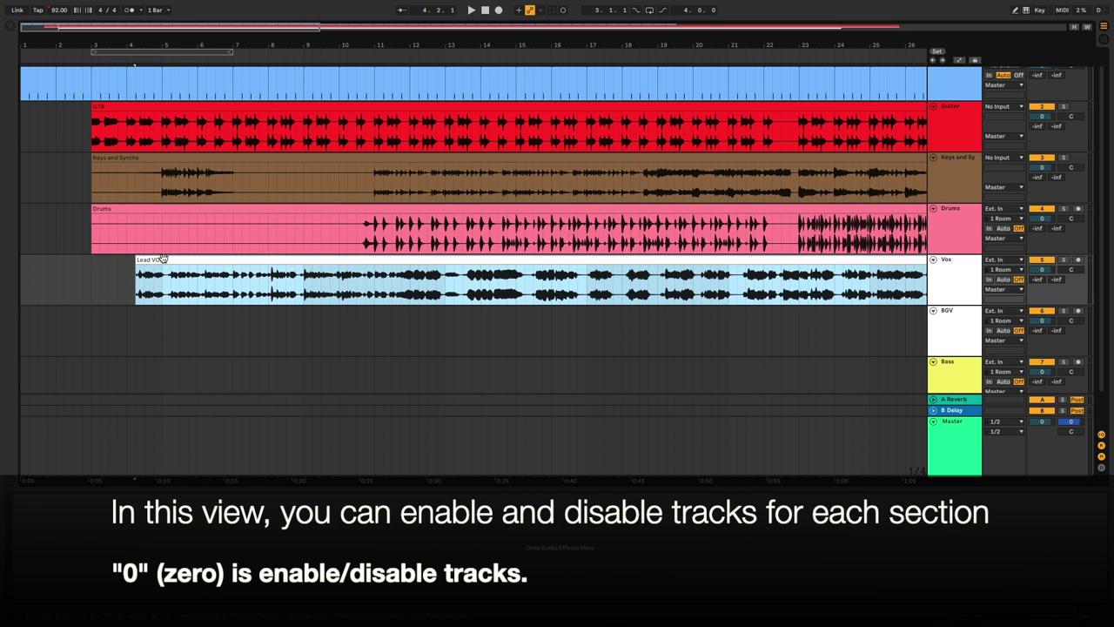
key(0)
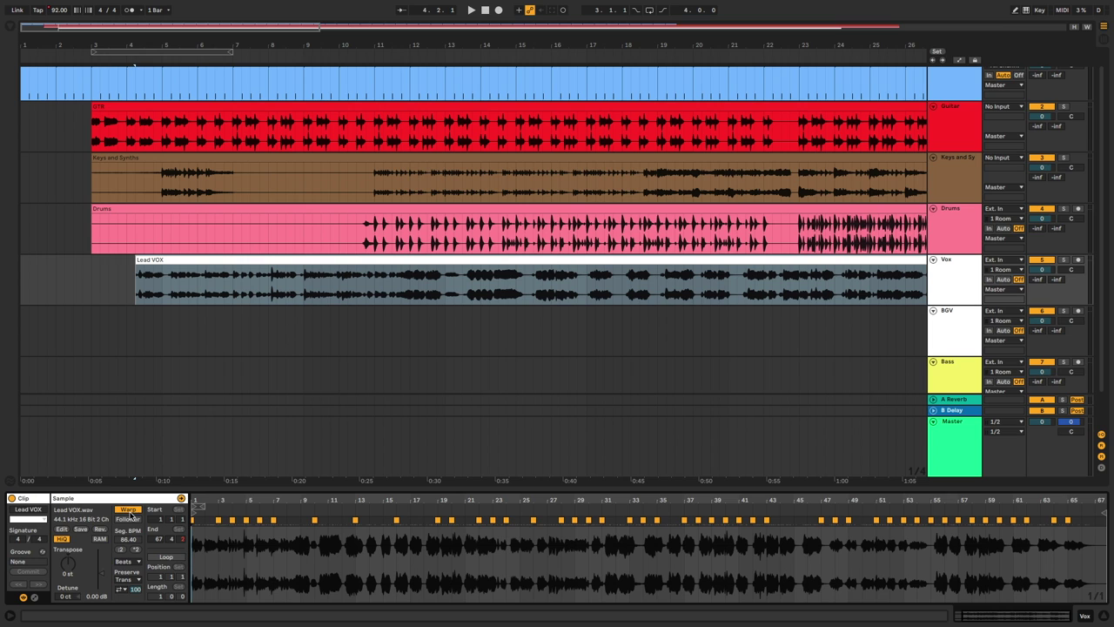
Step: Reset the Lead VOX clip's warping to 92 BPM, extend its beginning to include the lead-in, and align its start to bar 3
click(129, 510)
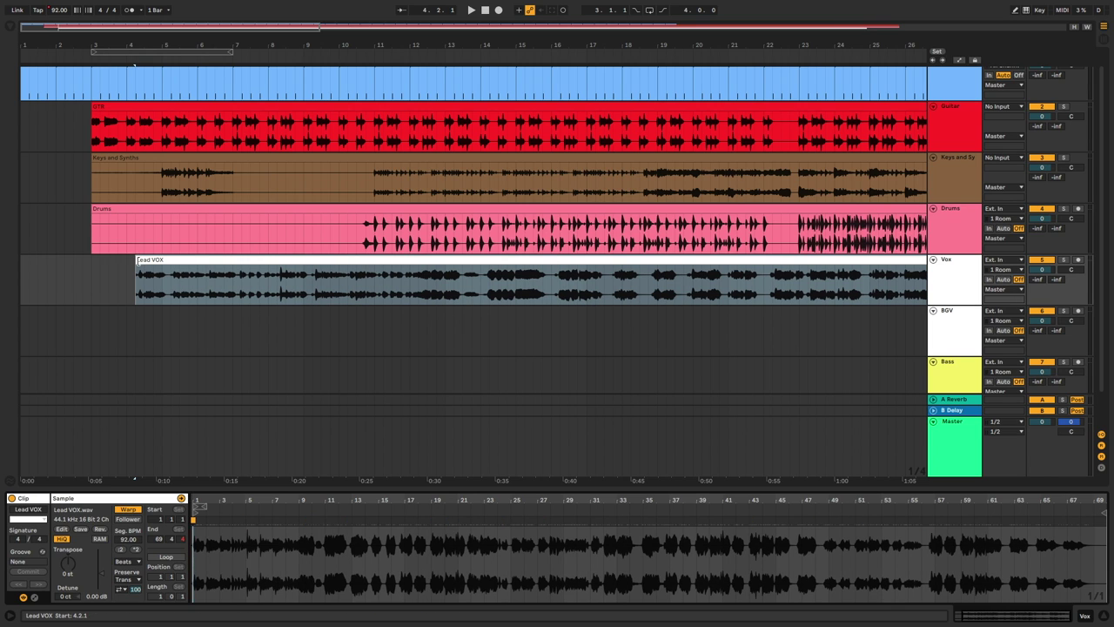
mouse_move(137, 259)
mouse_down()
mouse_move(30, 258)
mouse_move(155, 259)
mouse_up()
drag(146, 259, 113, 259)
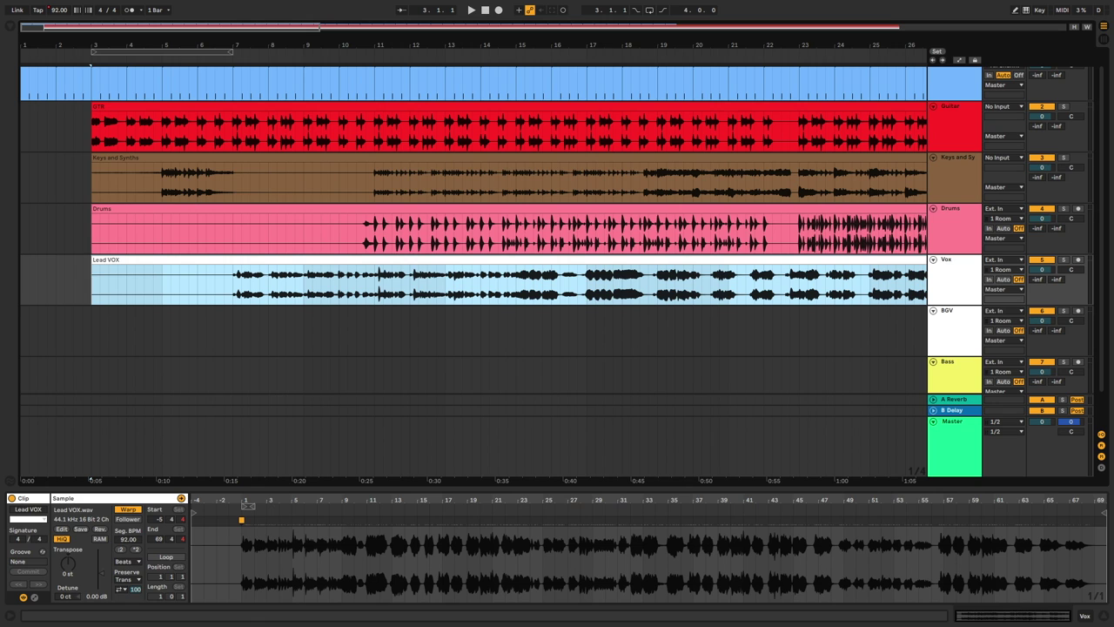
Step: Place the BGVs audio file on the BGV track, reset its warping to 92 BPM, and align its extended beginning to bar 3
drag(236, 378, 93, 336)
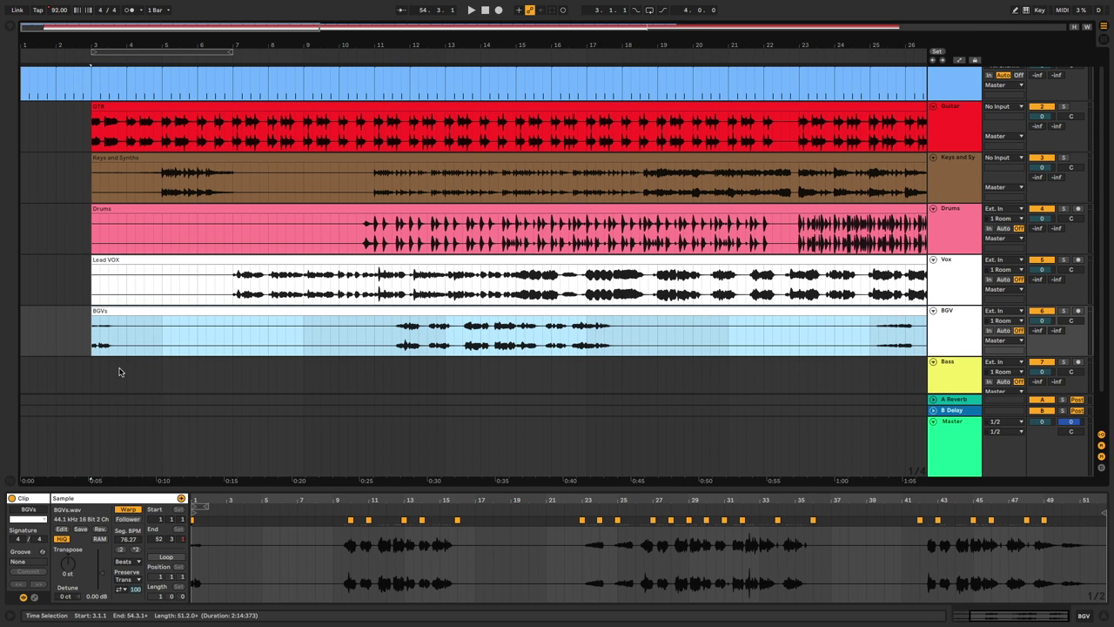
click(129, 508)
drag(92, 318, 235, 352)
drag(191, 316, 127, 313)
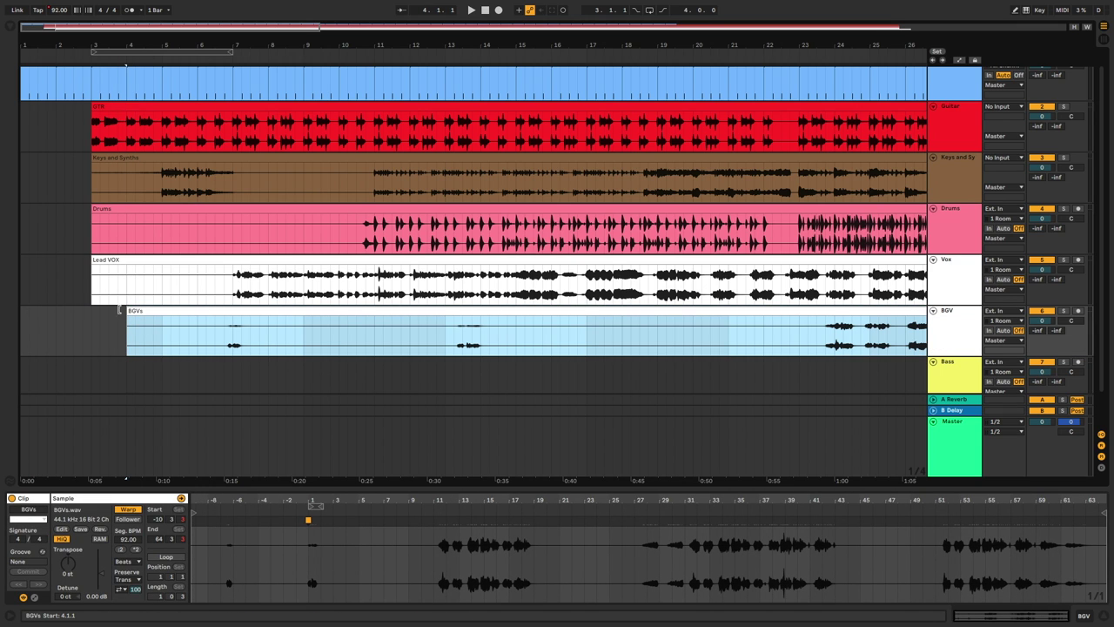
drag(157, 311, 122, 313)
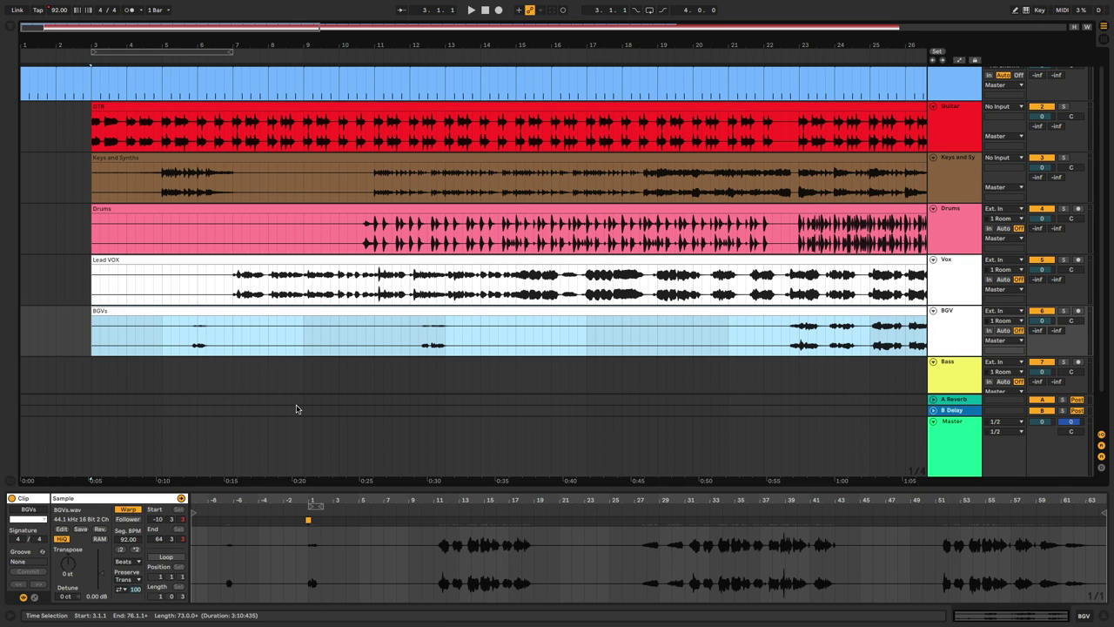
click(125, 260)
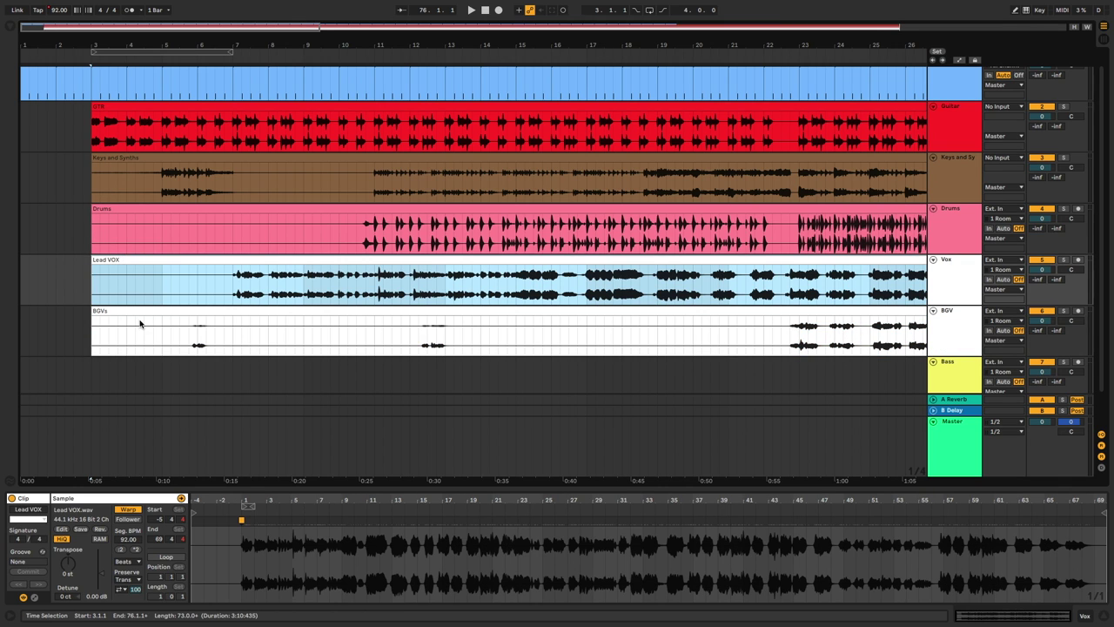
click(146, 309)
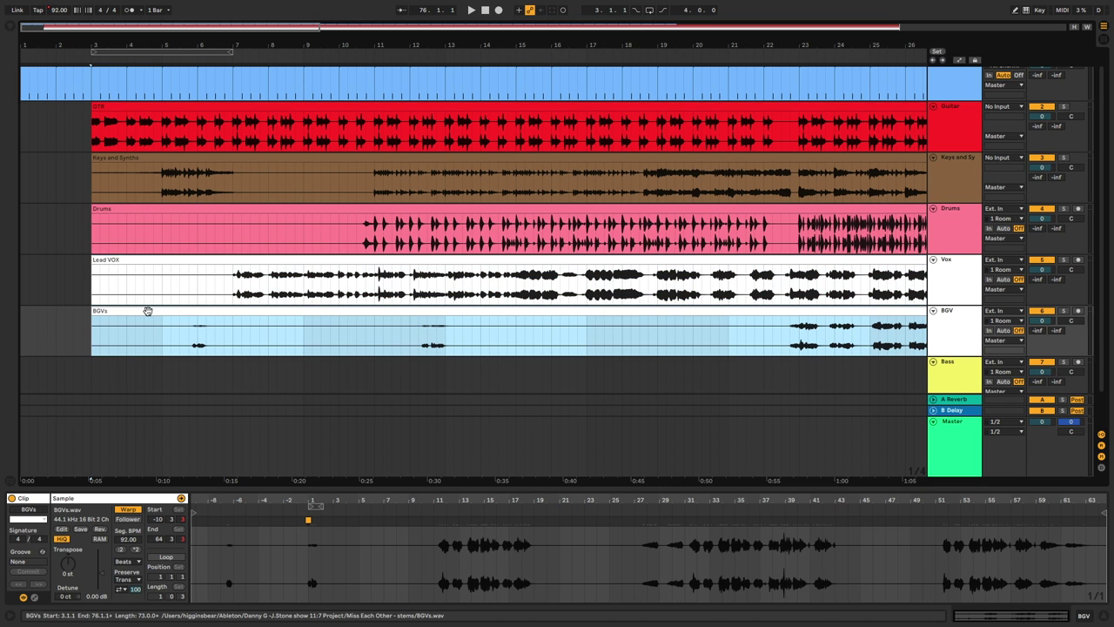
Step: Place the Bass audio file on the Bass track at bar 3 and reset its warping to 92 BPM
scroll(392, 306, down, 2)
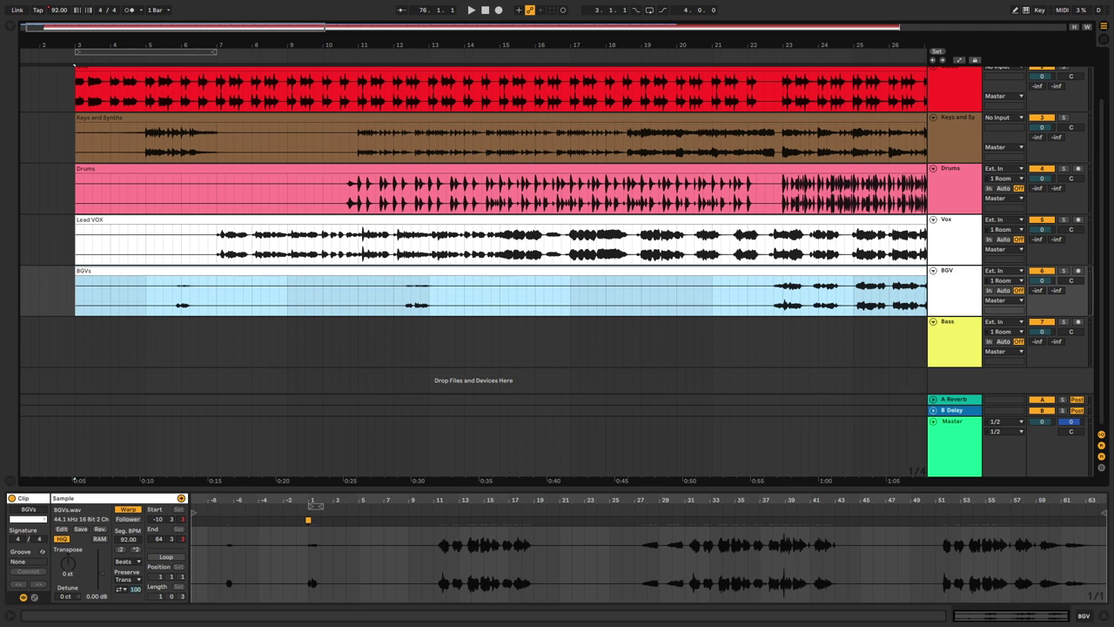
drag(666, 623, 81, 339)
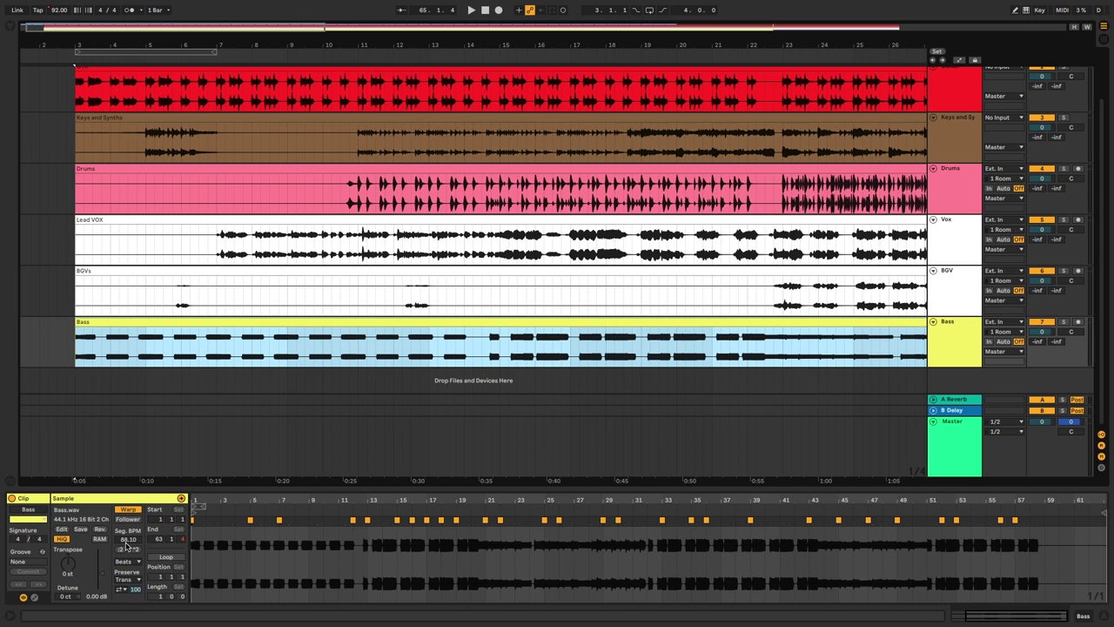
click(126, 509)
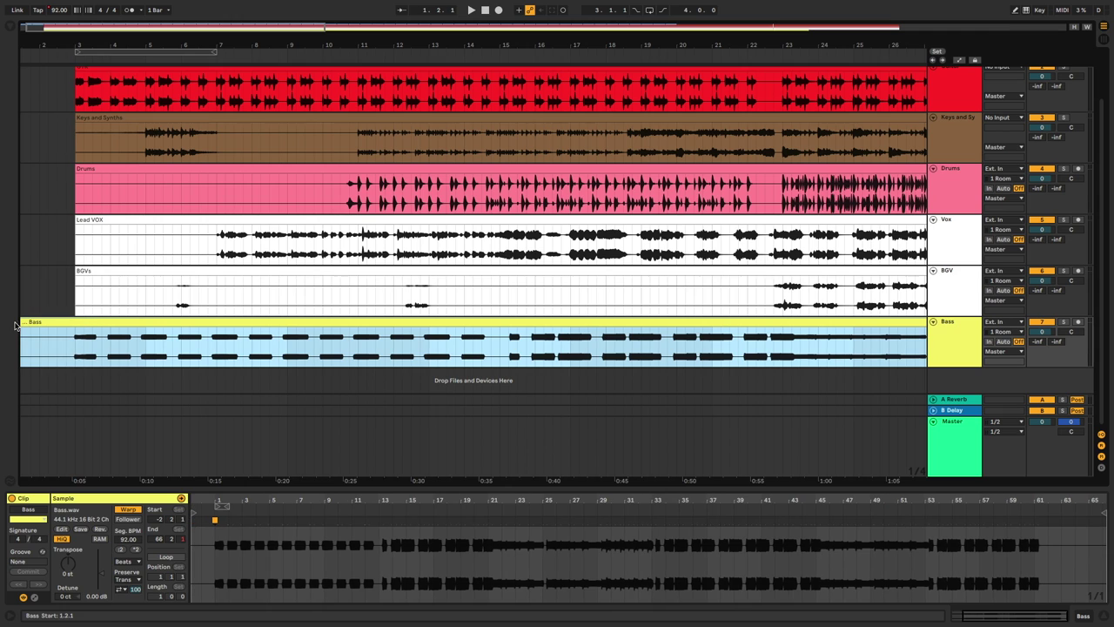
drag(79, 323, 196, 330)
key(ctrl+z)
key(ctrl+z)
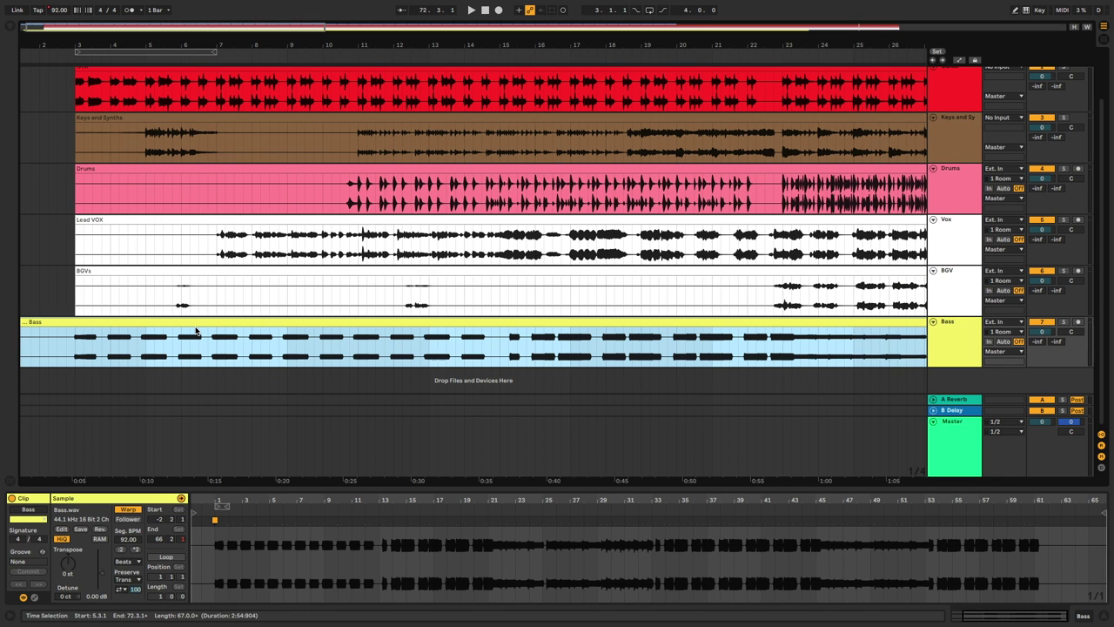
Step: Extend the Bass clip's beginning to include its silent lead-in and move the clip to start at bar 3
drag(192, 318, 312, 320)
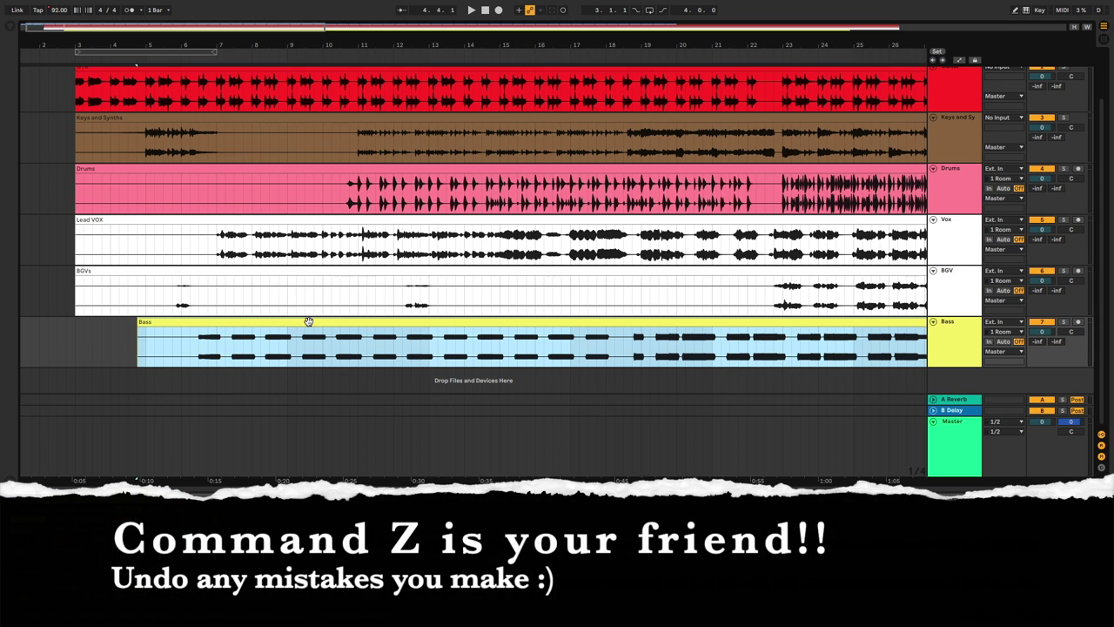
drag(139, 323, 47, 325)
key(super+z)
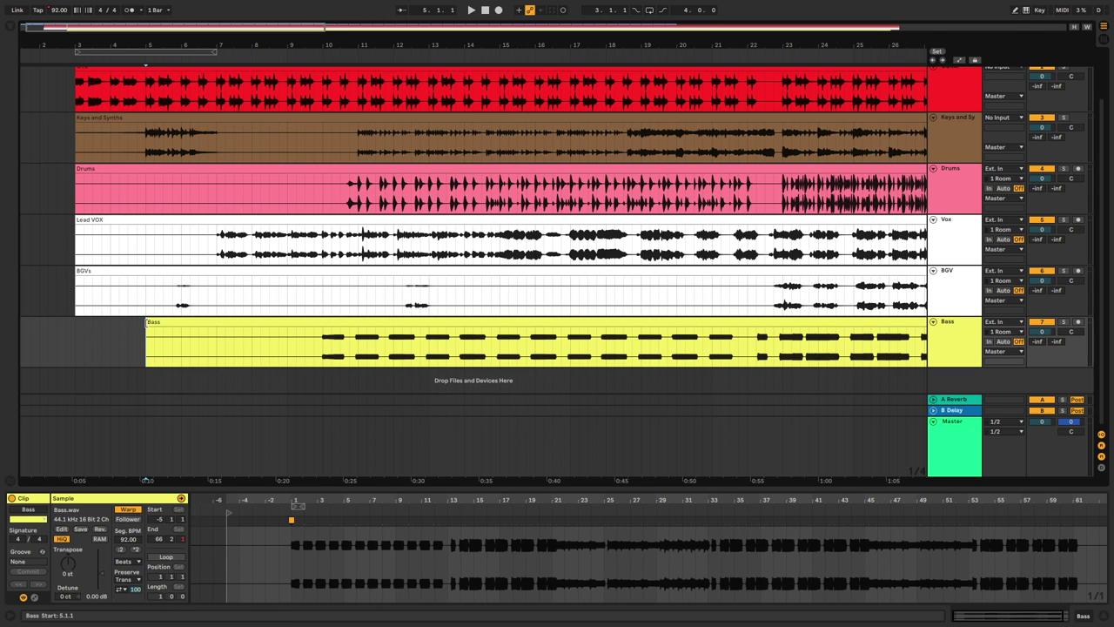
drag(145, 324, 47, 336)
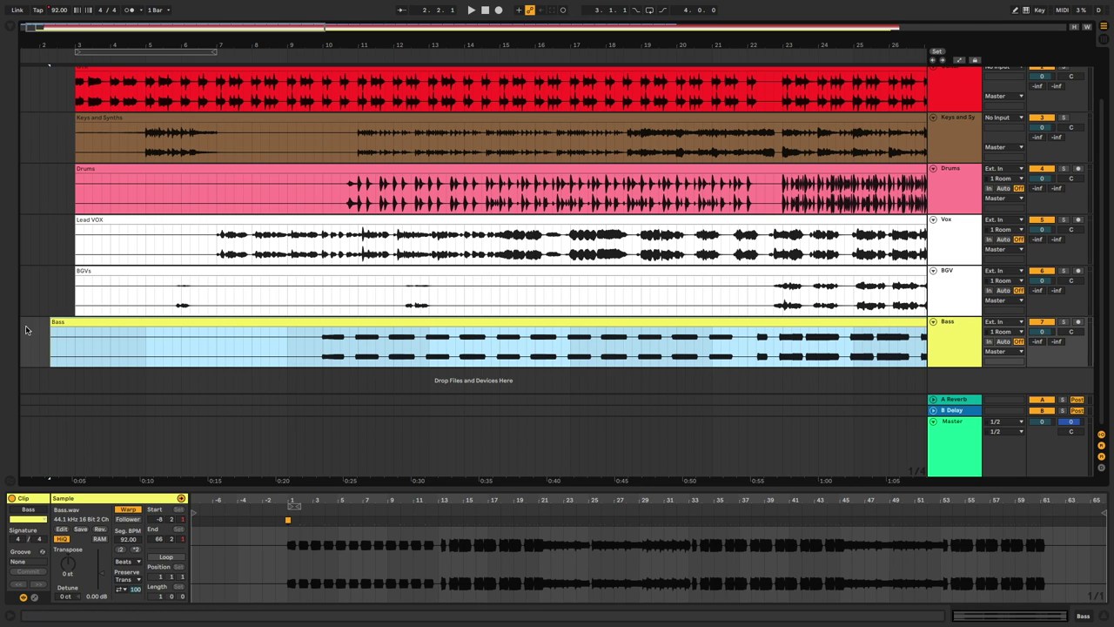
drag(71, 321, 96, 322)
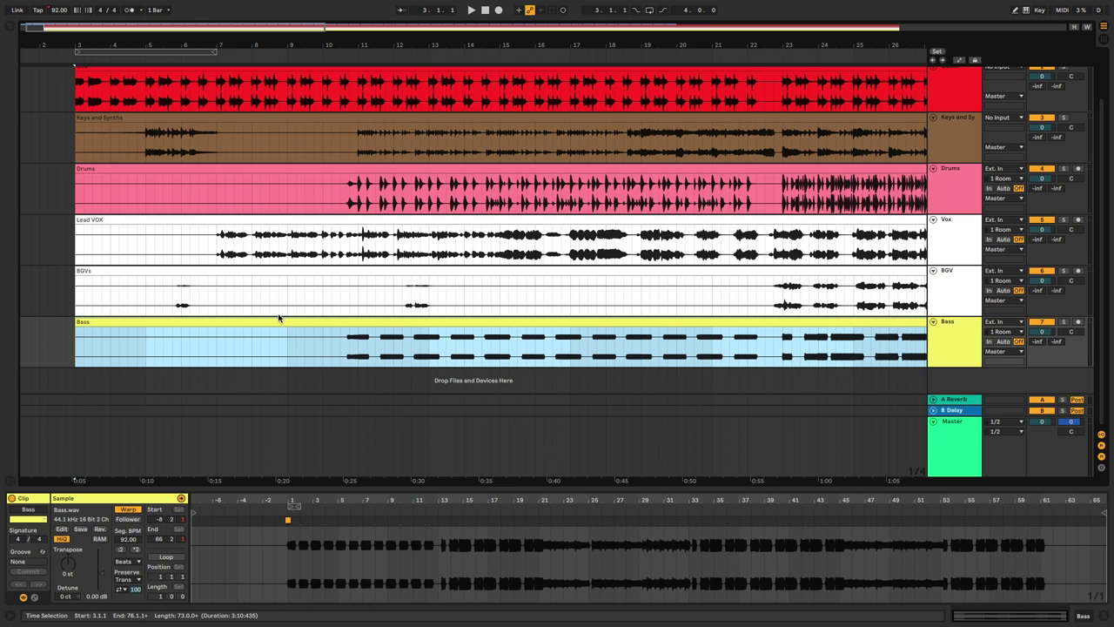
Step: Examine the alignment of the clips on all tracks from Click through Bass
scroll(646, 312, right, 3)
scroll(647, 312, up, 2)
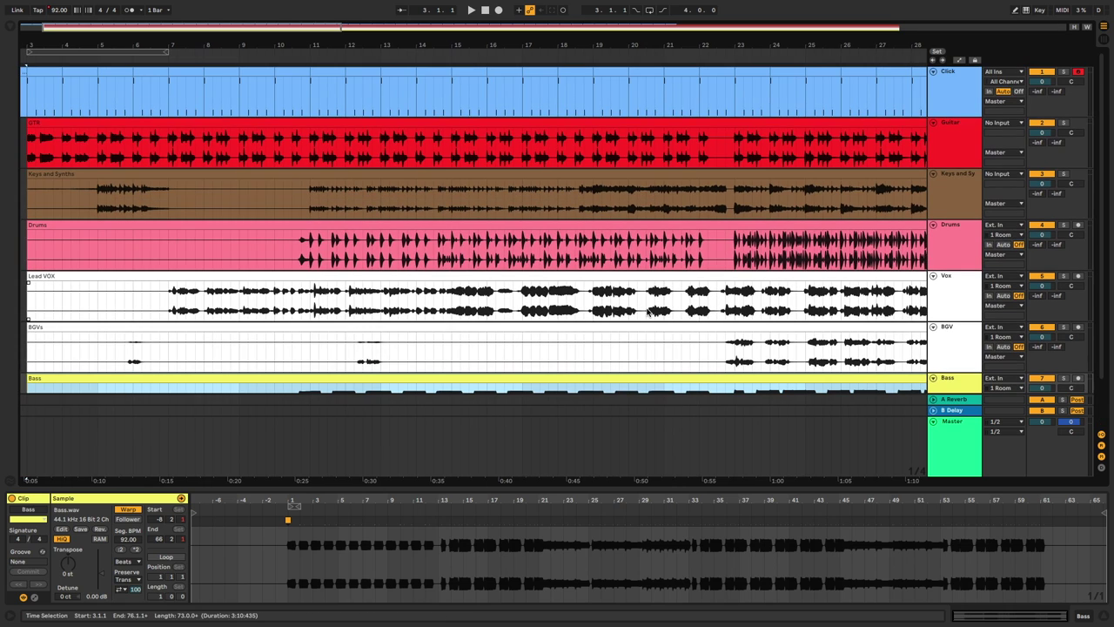
scroll(840, 189, left, 2)
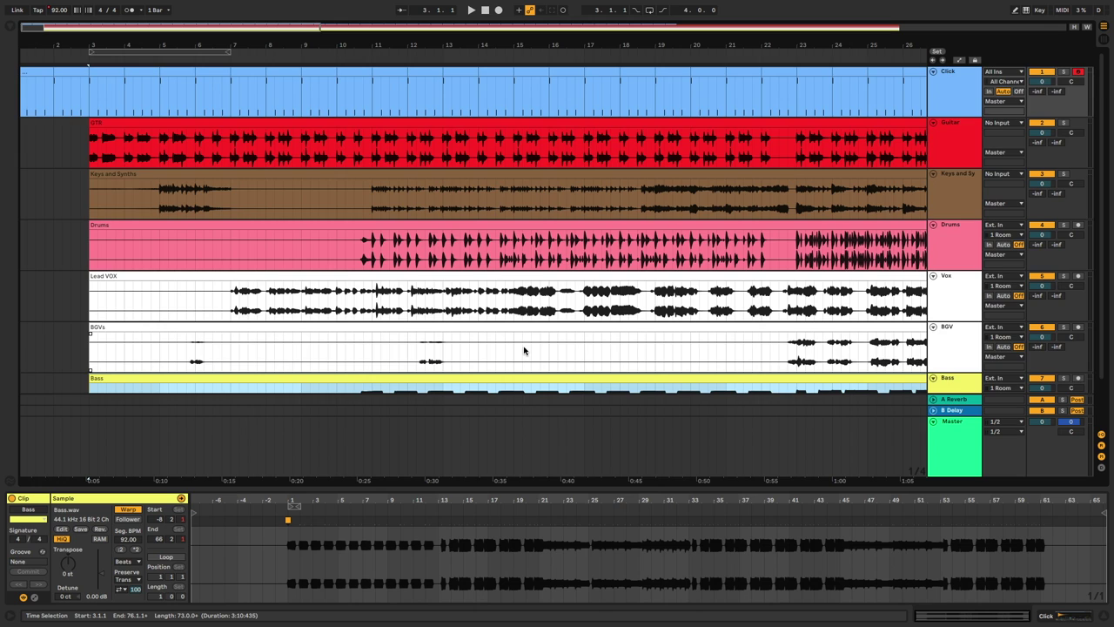
scroll(526, 352, down, 2)
scroll(525, 352, right, 1)
scroll(526, 352, left, 1)
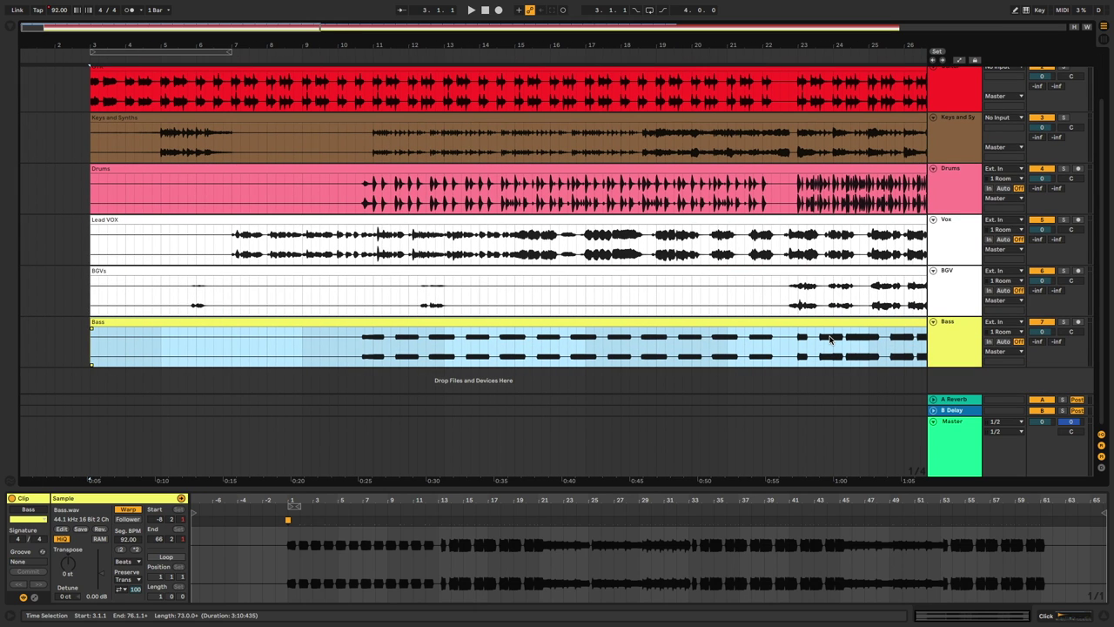
click(949, 340)
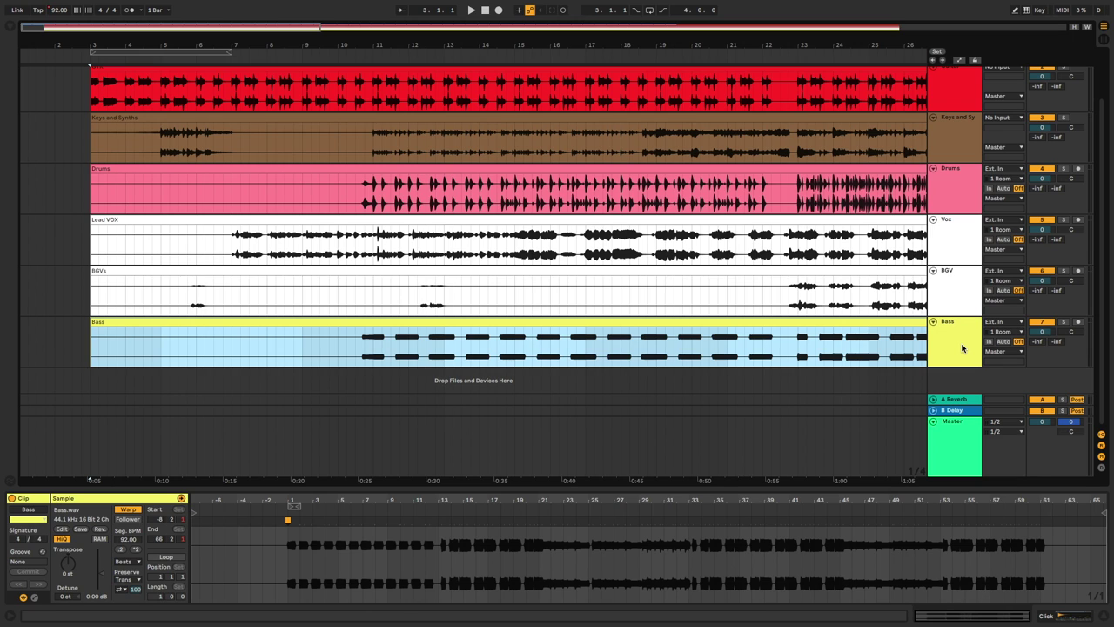
click(962, 348)
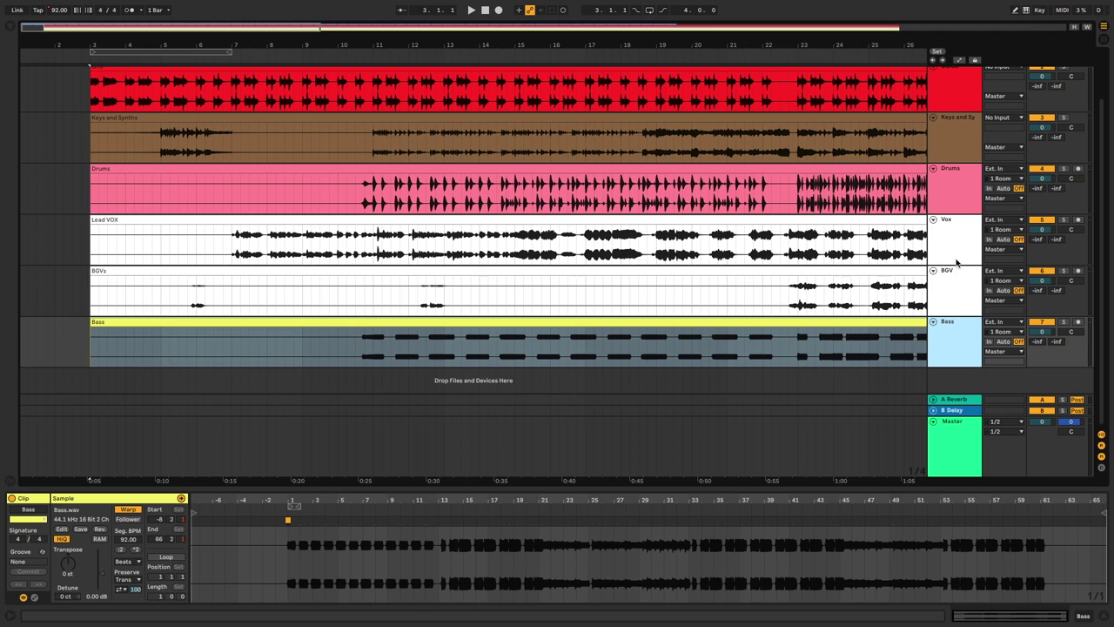
scroll(956, 256, up, 2)
scroll(960, 236, down, 2)
scroll(948, 197, up, 2)
scroll(948, 197, up, 3)
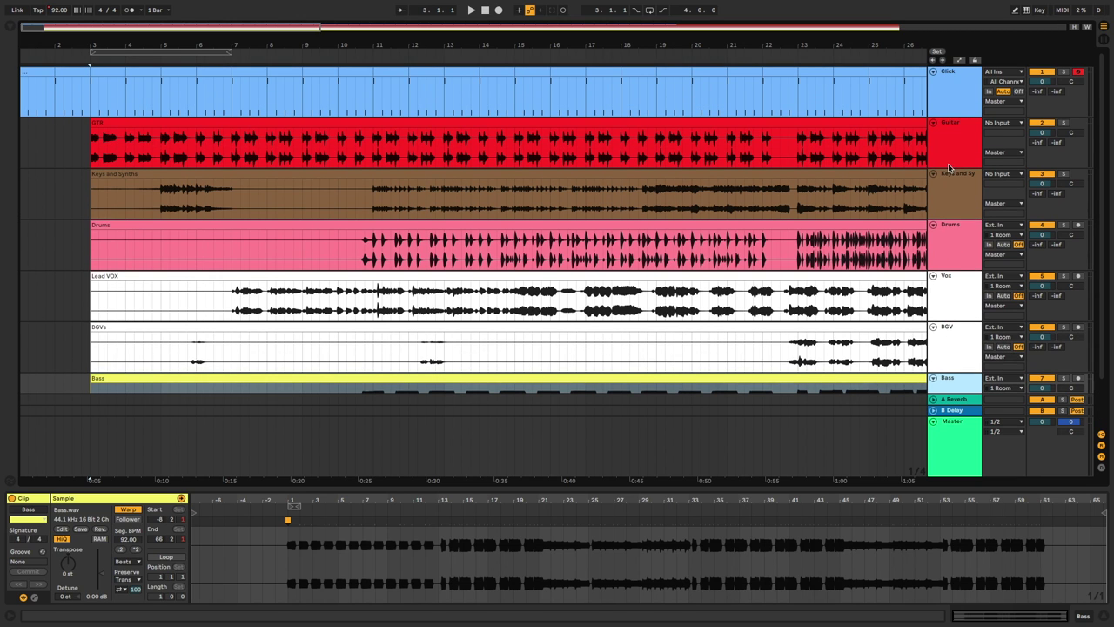
click(770, 279)
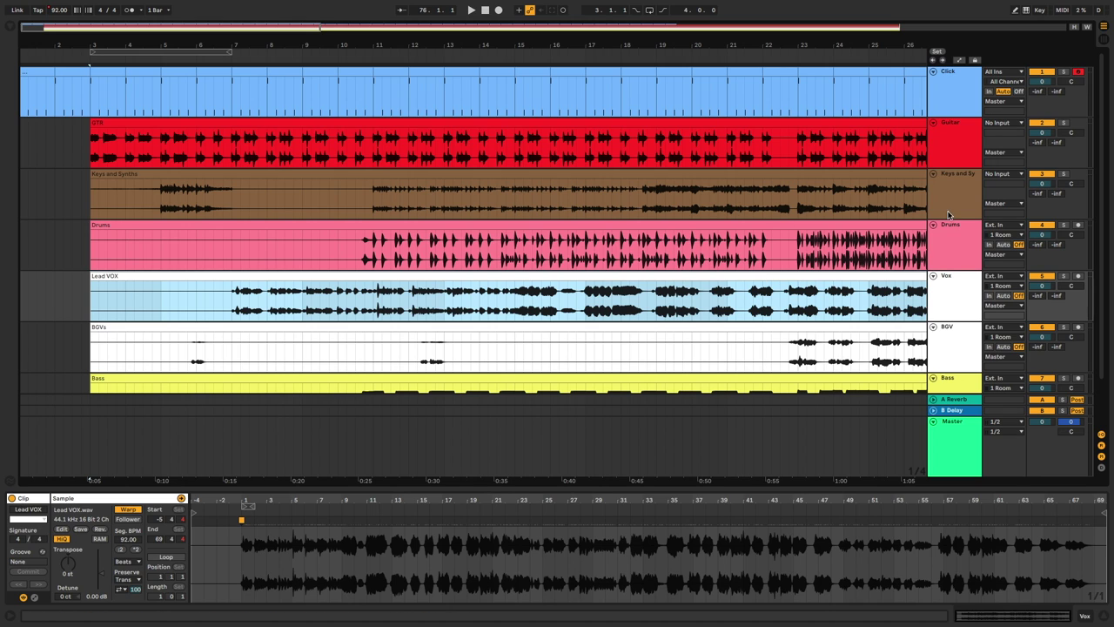
Step: Group the Guitar, Keys and Synth, Drums, Vox and BGV tracks, leaving Click and Bass outside the group
click(953, 154)
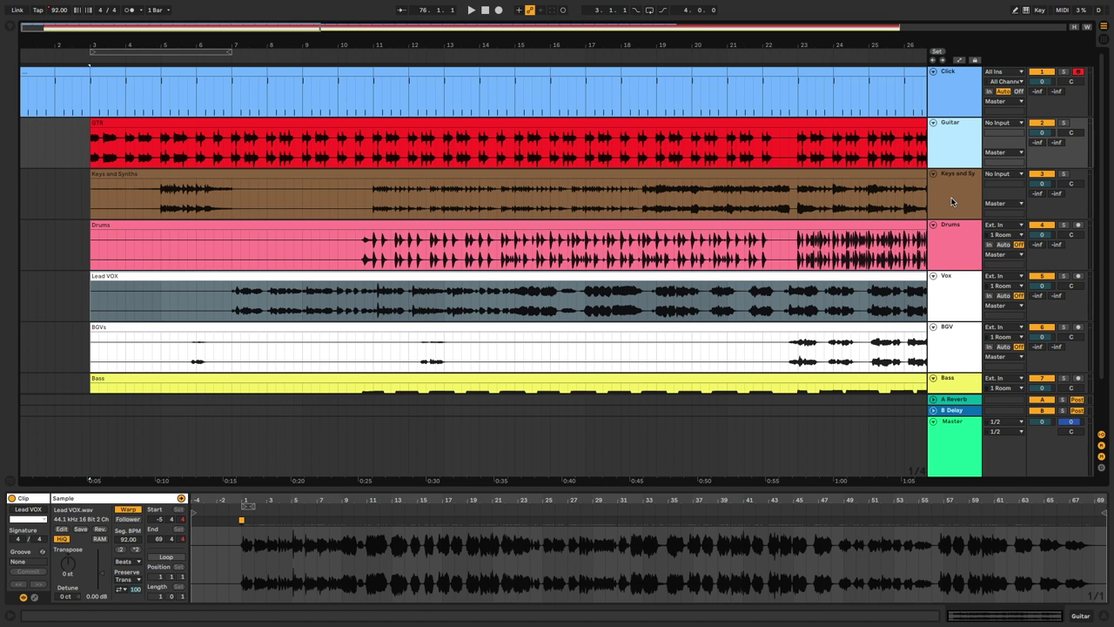
scroll(946, 344, down, 2)
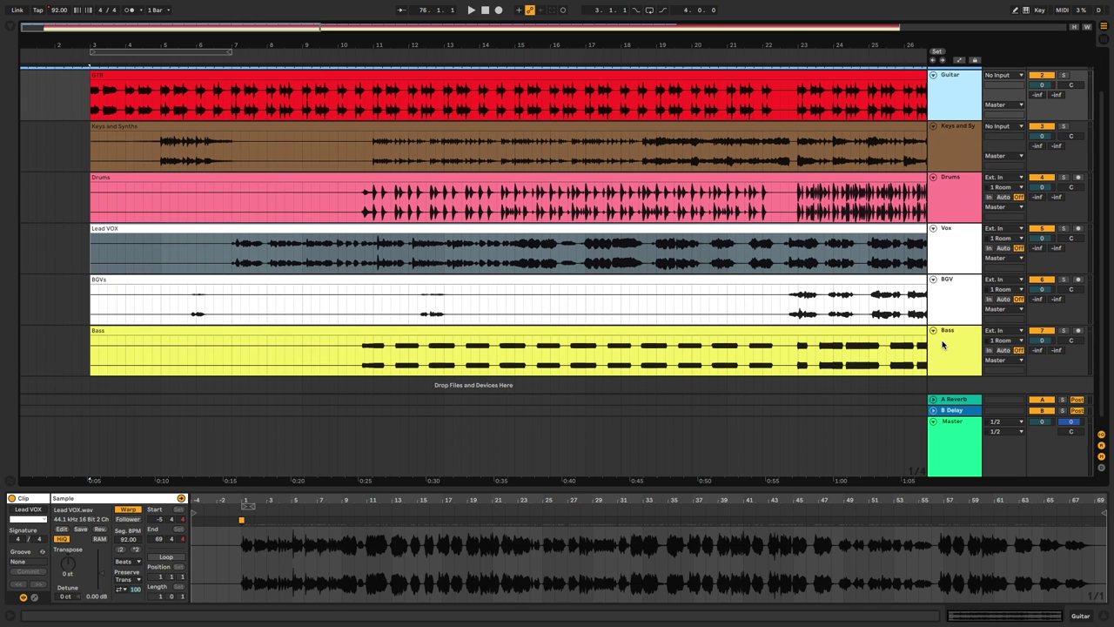
shift+click(948, 302)
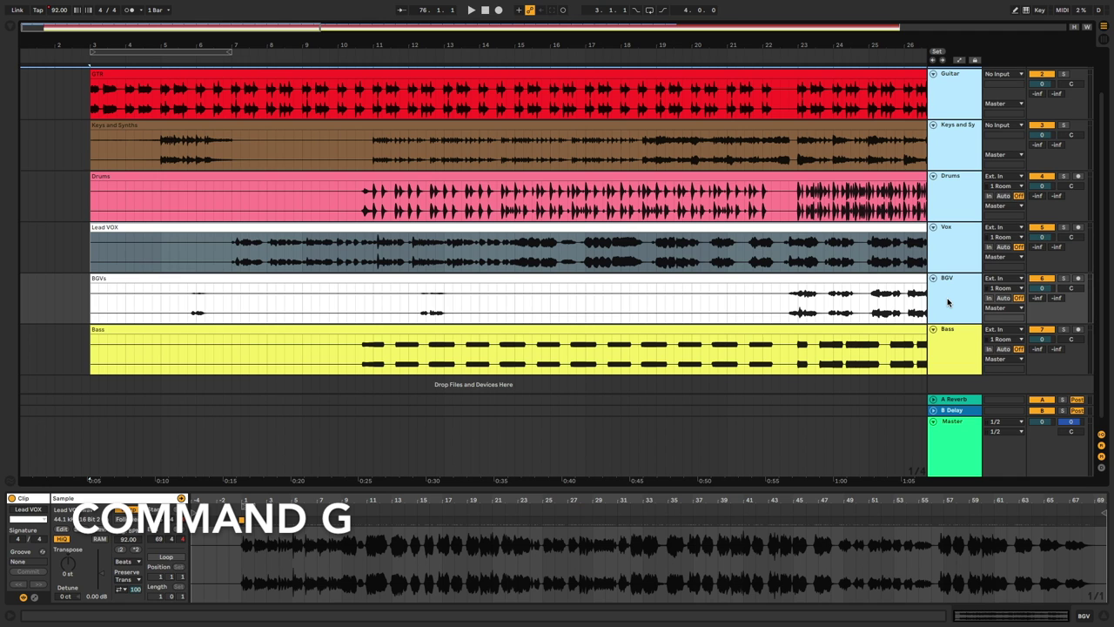
key(super+g)
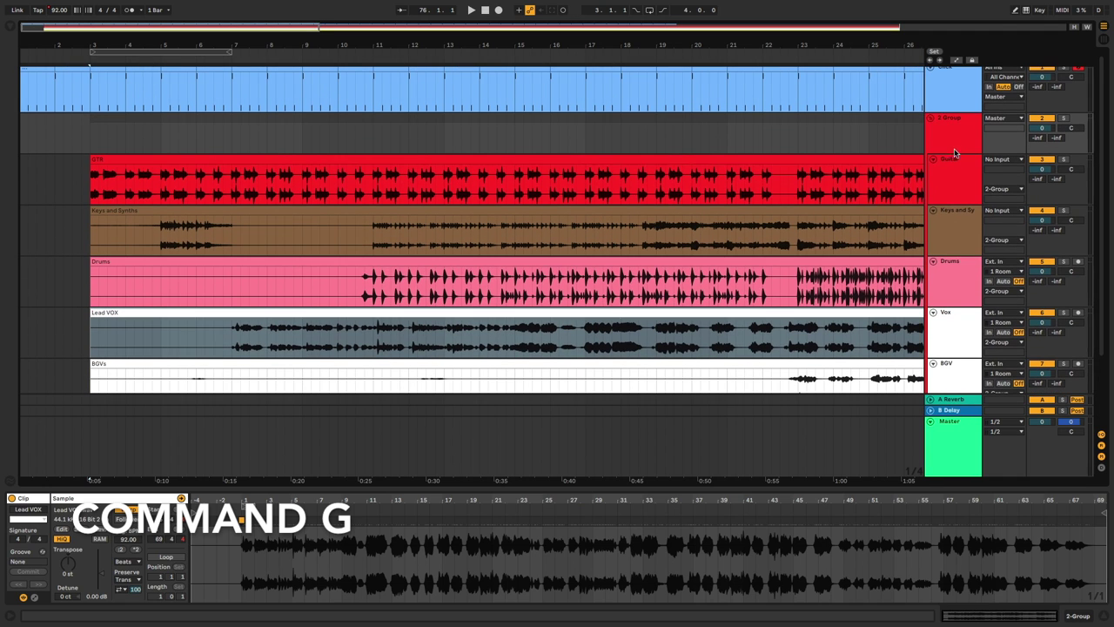
Step: Rename the new group track as Tracks L/R
key(super+t)
key(super+r)
text(Trac)
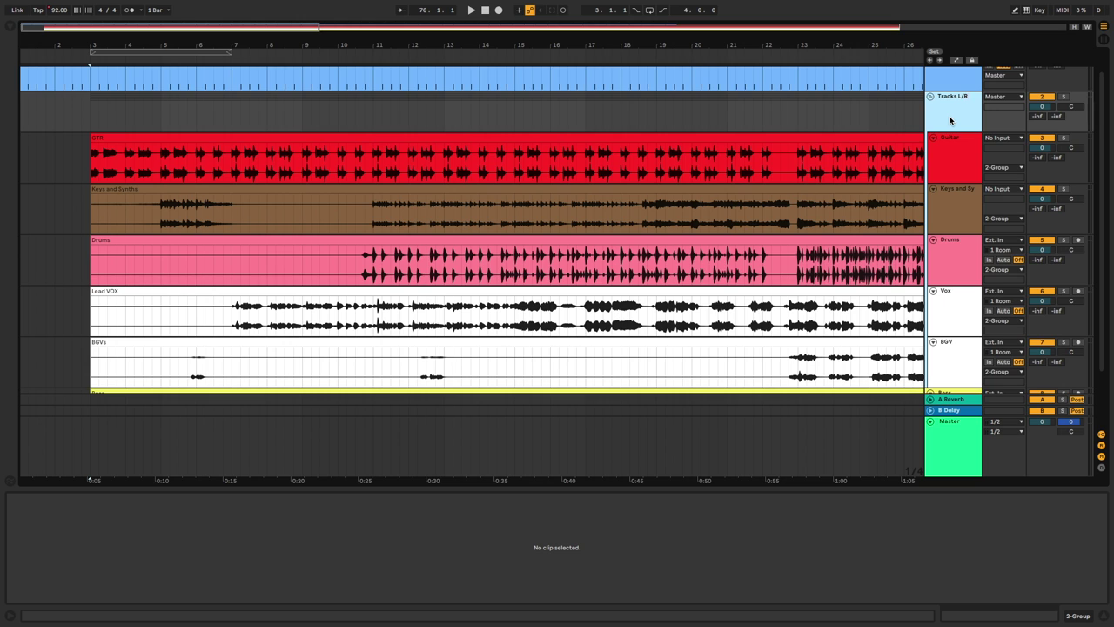
scroll(950, 218, down, 2)
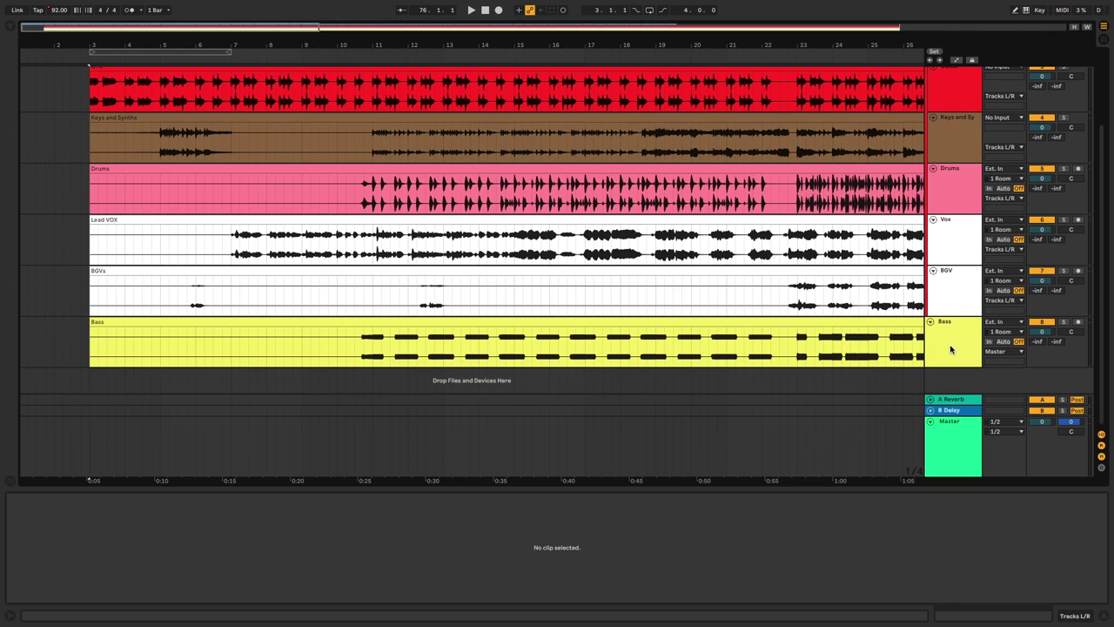
Step: Put the Bass track in its own group and rename that group as Bass
click(951, 349)
key(super+g)
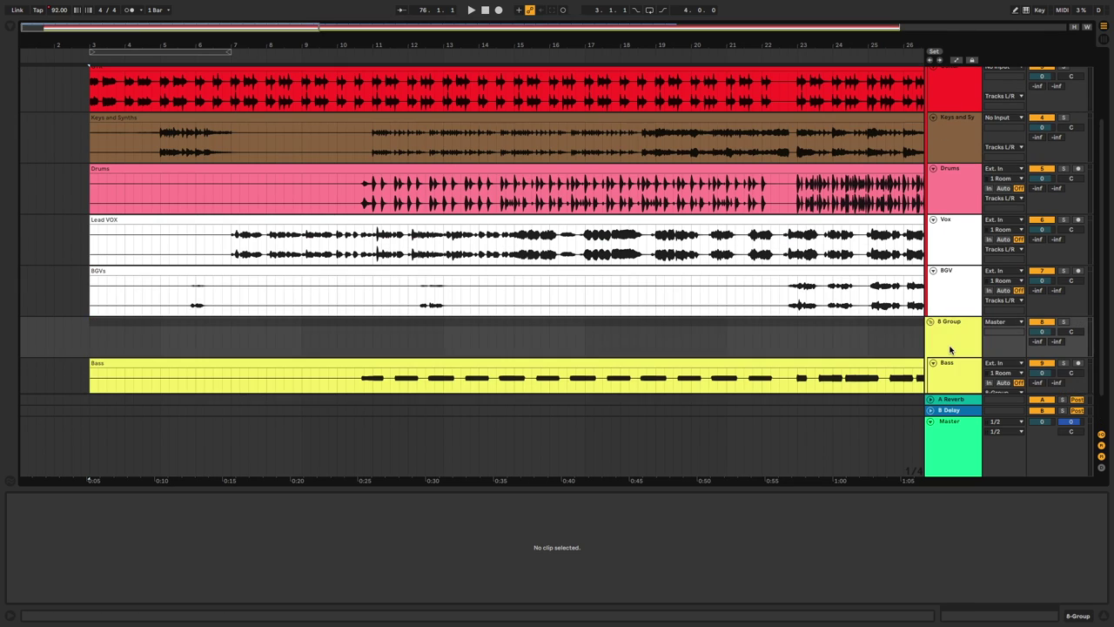
click(955, 343)
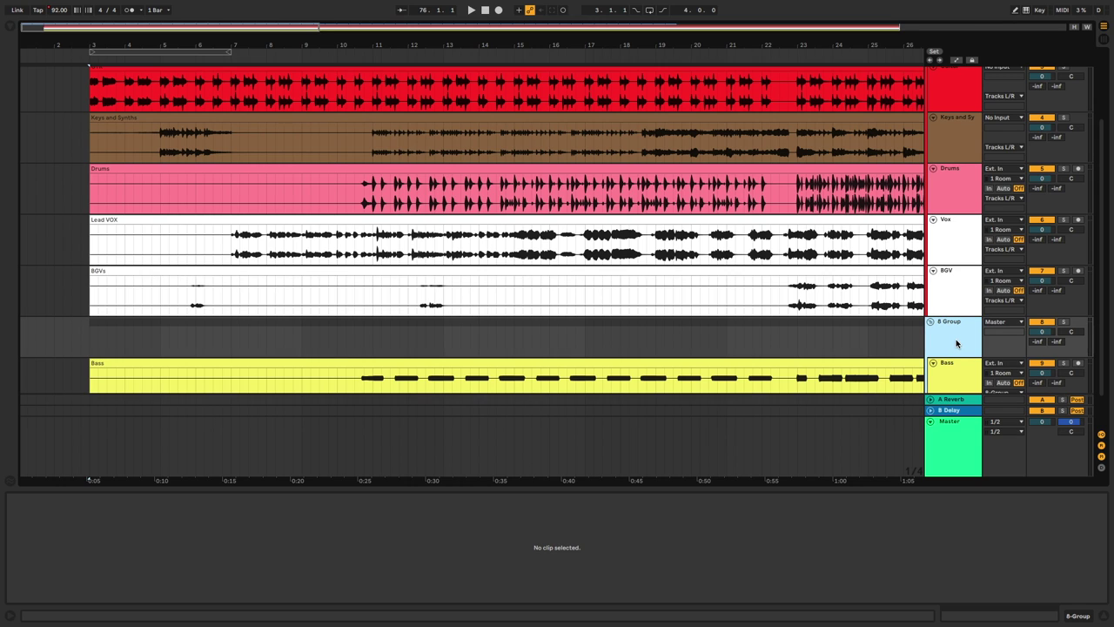
key(super+r)
text(Bass)
key(Return)
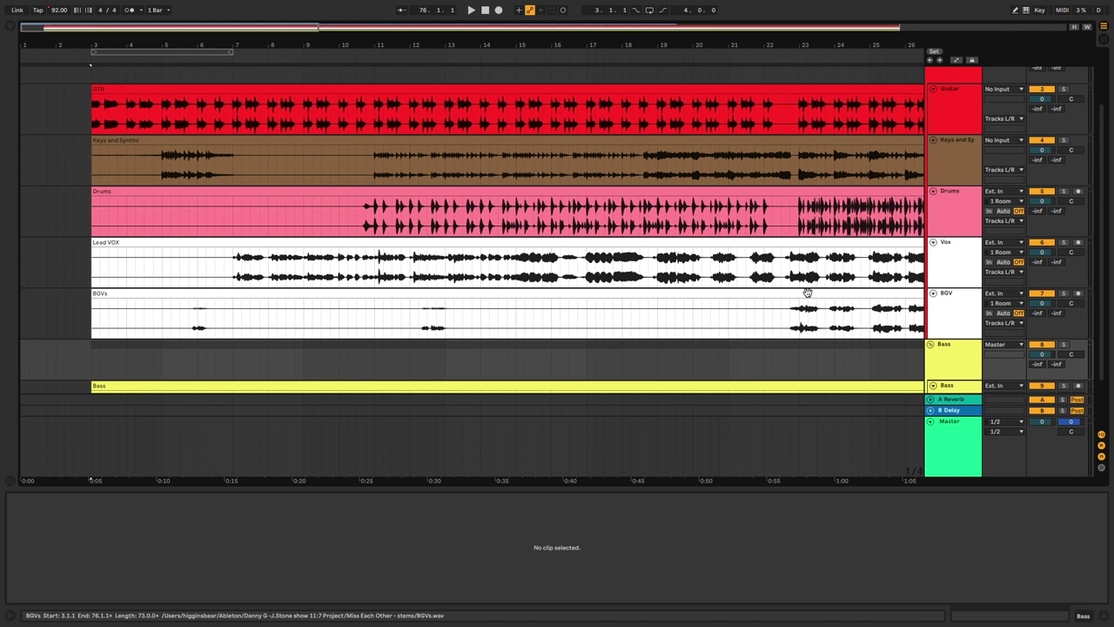
Step: Examine the arrangement's Click track, Tracks L/R group and Bass group, along with their output routing
scroll(808, 292, up, 3)
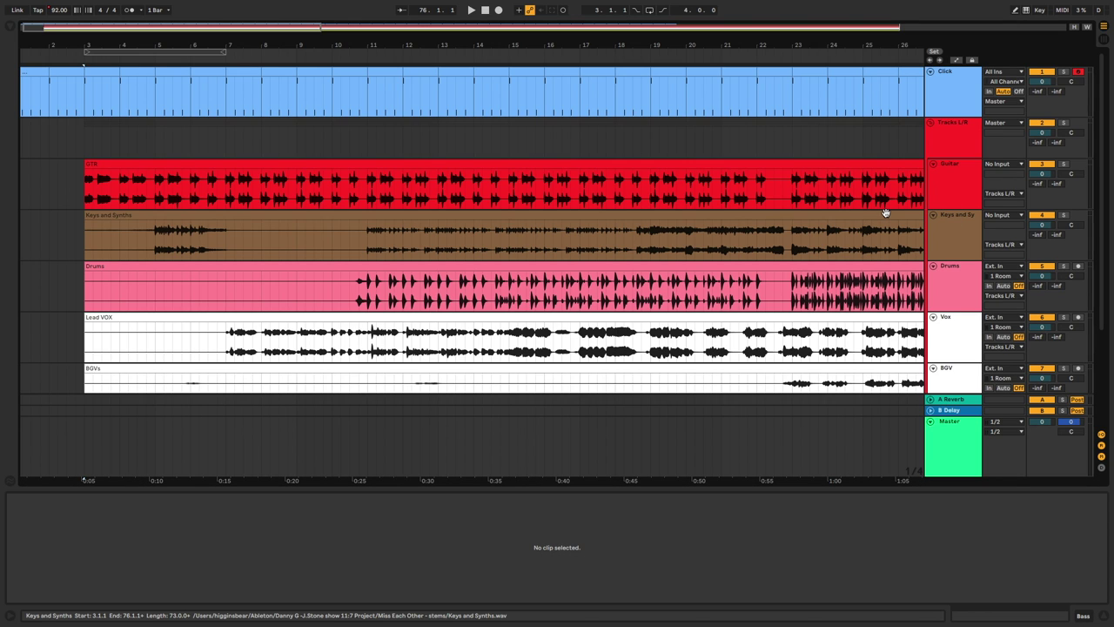
scroll(914, 187, down, 2)
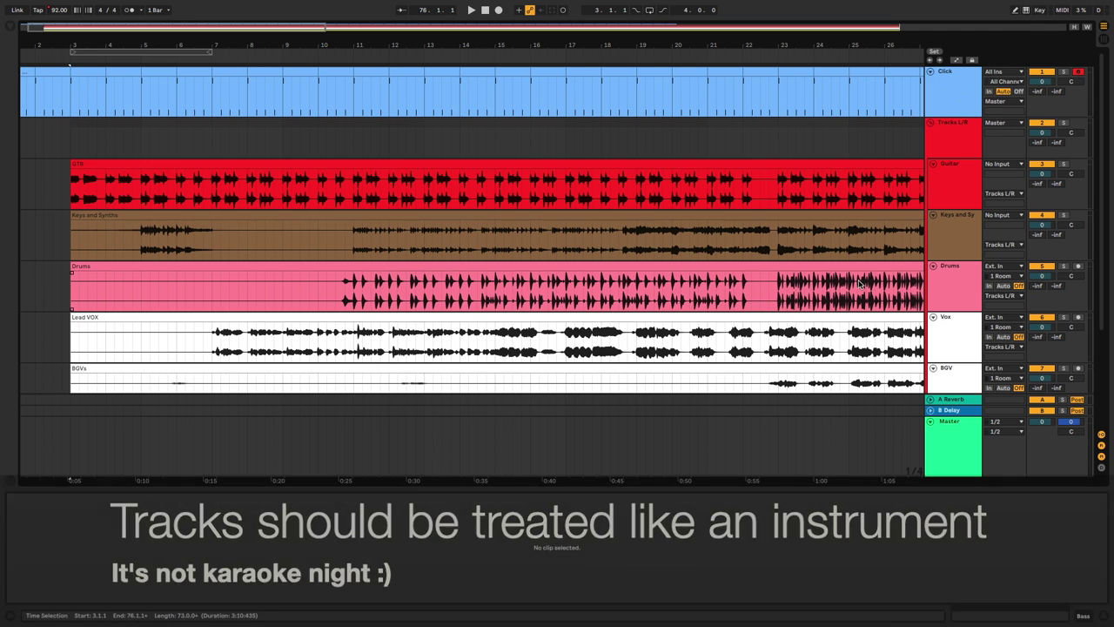
scroll(873, 227, left, 1)
scroll(875, 228, right, 3)
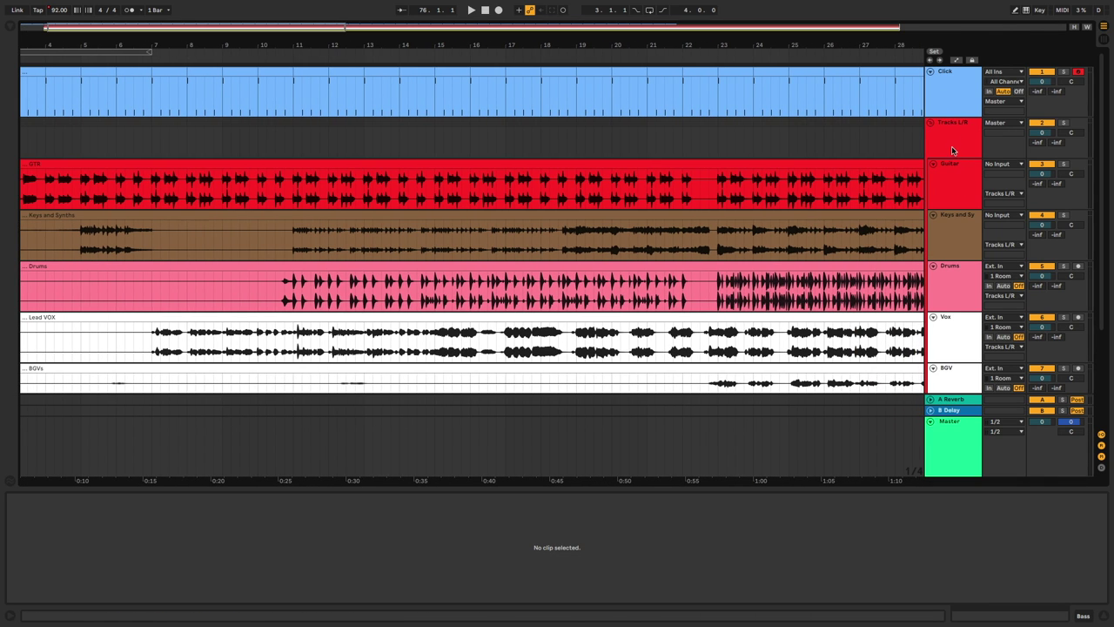
scroll(949, 243, down, 1)
scroll(950, 239, down, 4)
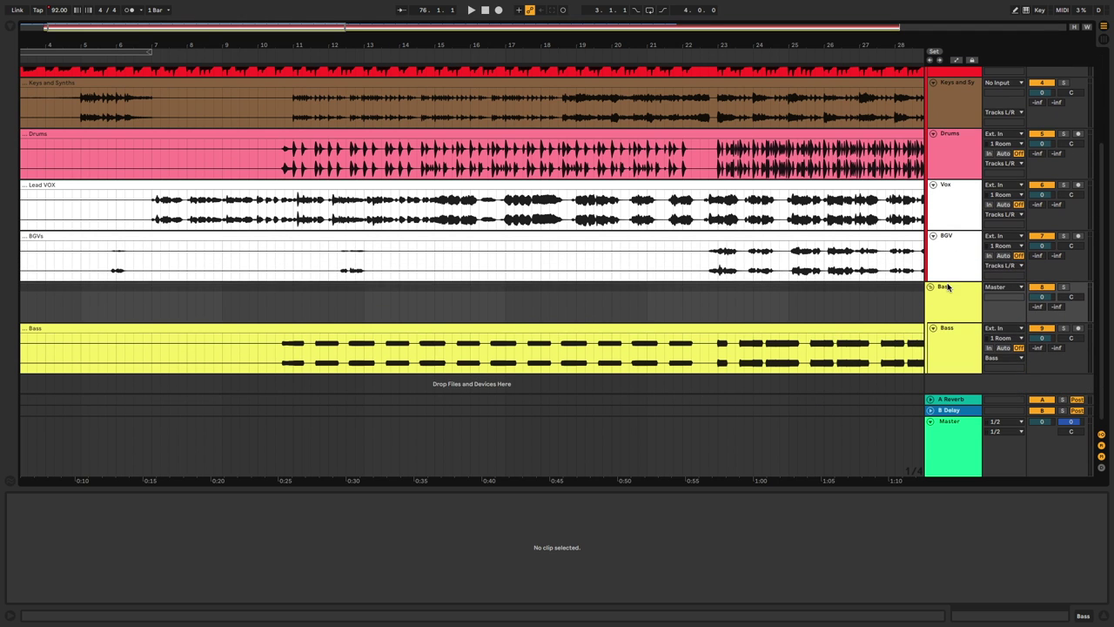
scroll(945, 313, up, 5)
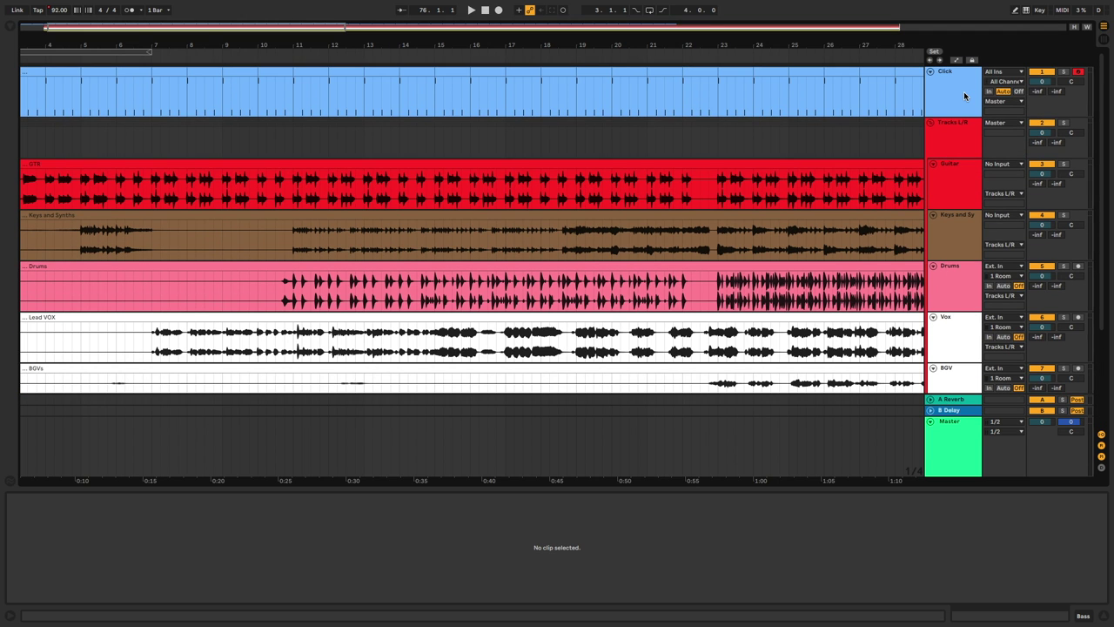
scroll(794, 263, right, 8)
scroll(794, 263, right, 2)
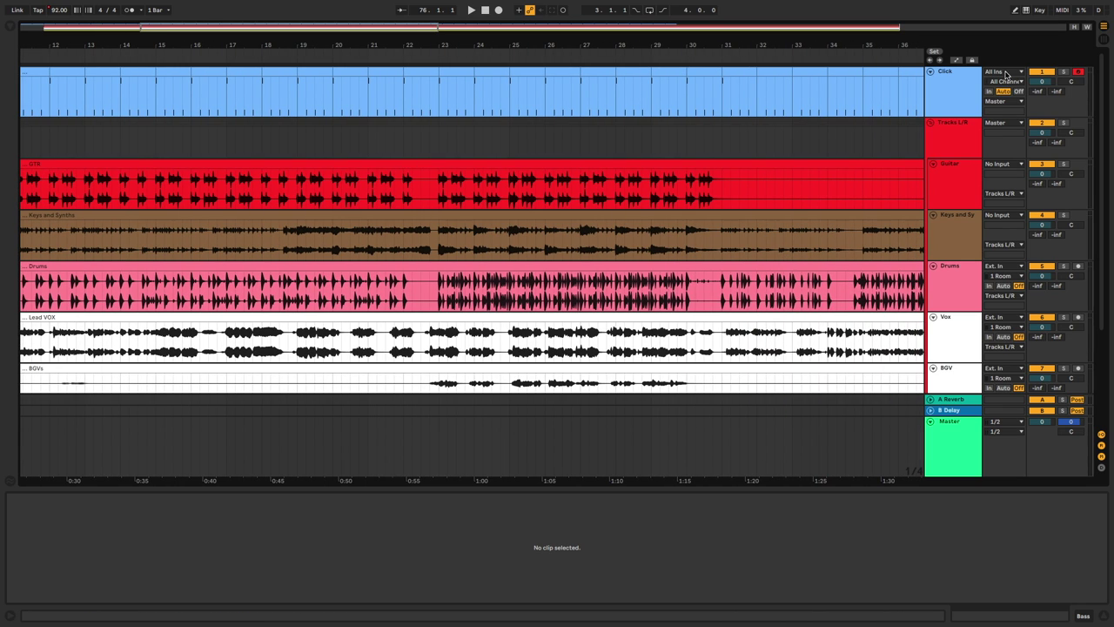
Step: Route the Tracks L/R group to Ext. Out on channels 1/2
click(1007, 123)
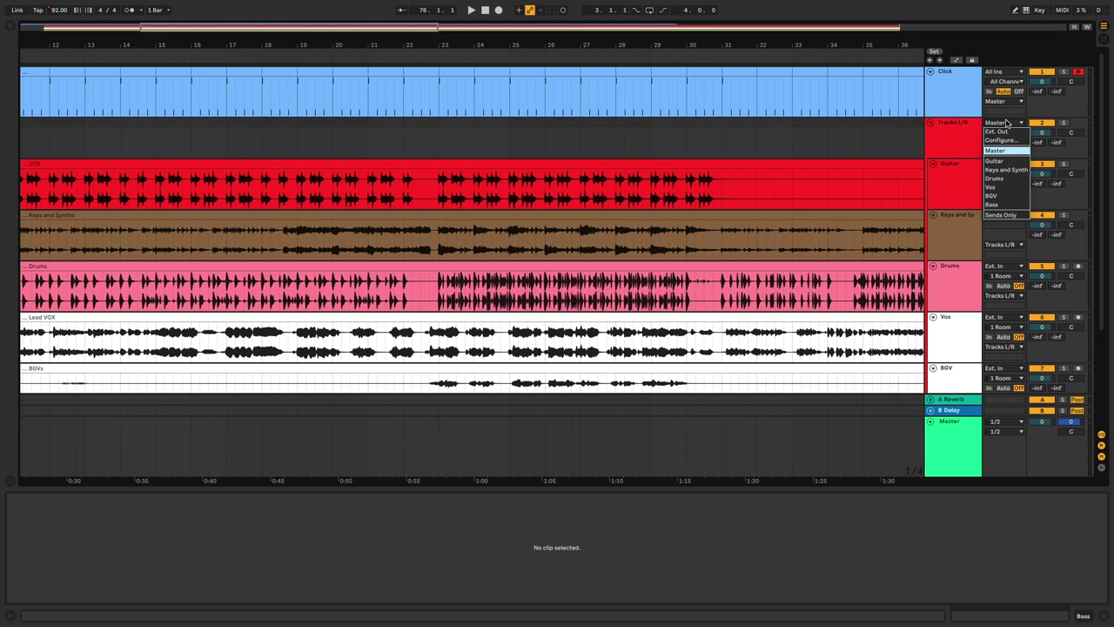
click(1006, 130)
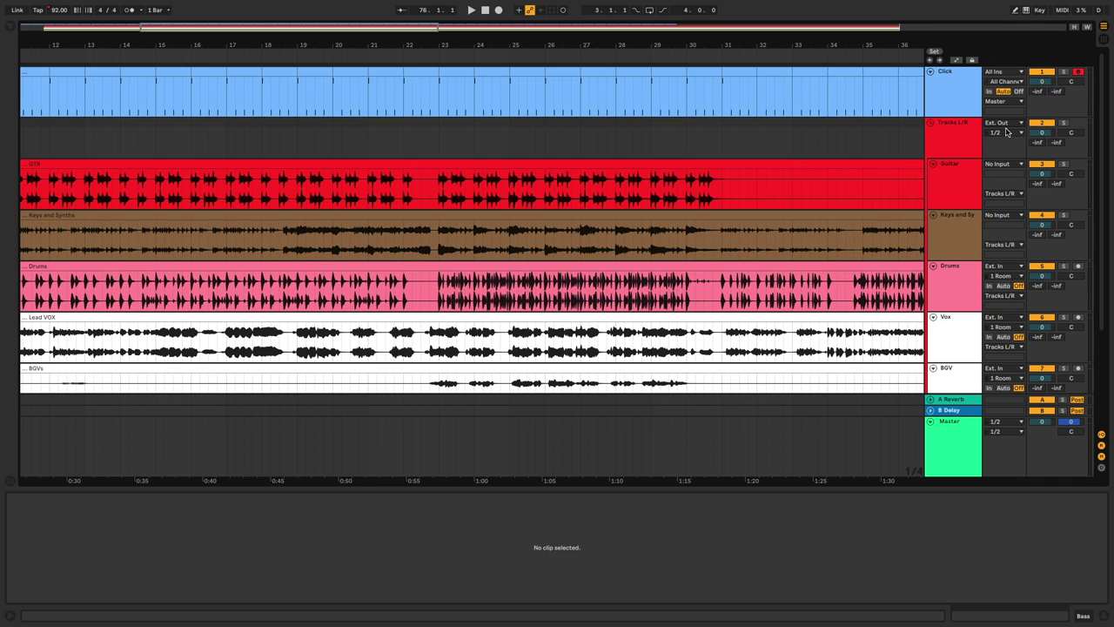
click(1006, 132)
click(1006, 131)
Step: Examine the audio interface's input and output channel configuration in the audio preferences, then close the preferences
key(super+comma)
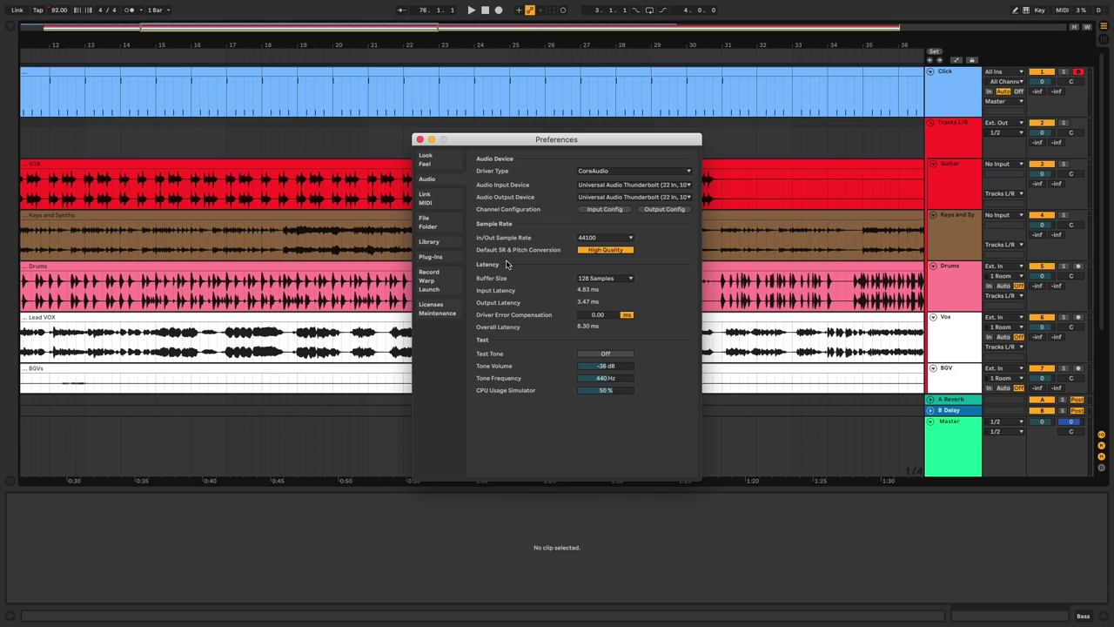
click(655, 210)
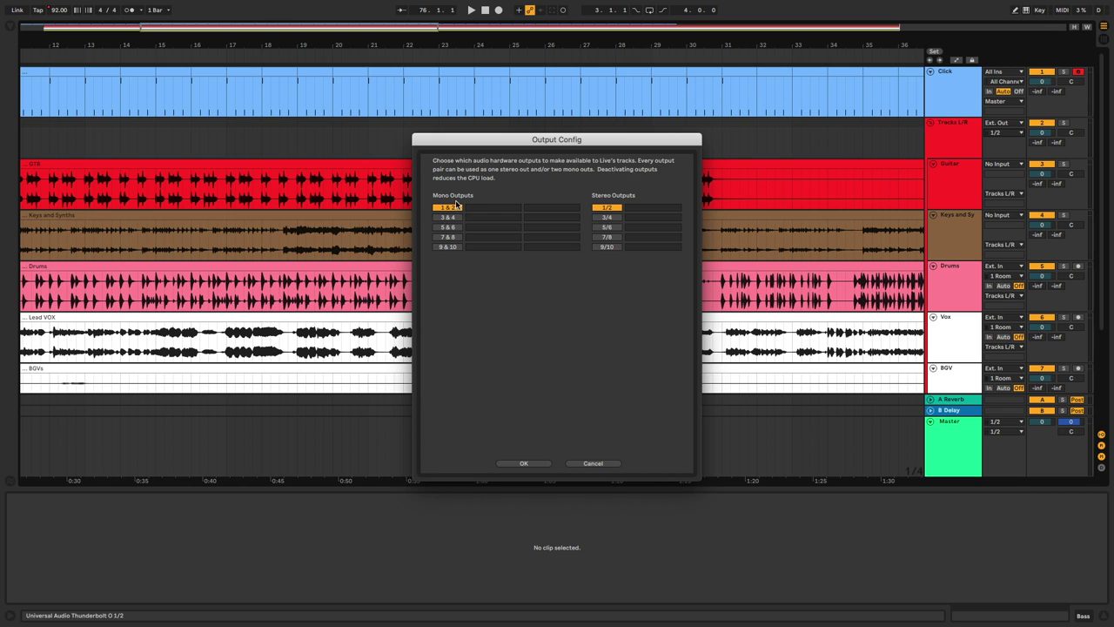
click(586, 466)
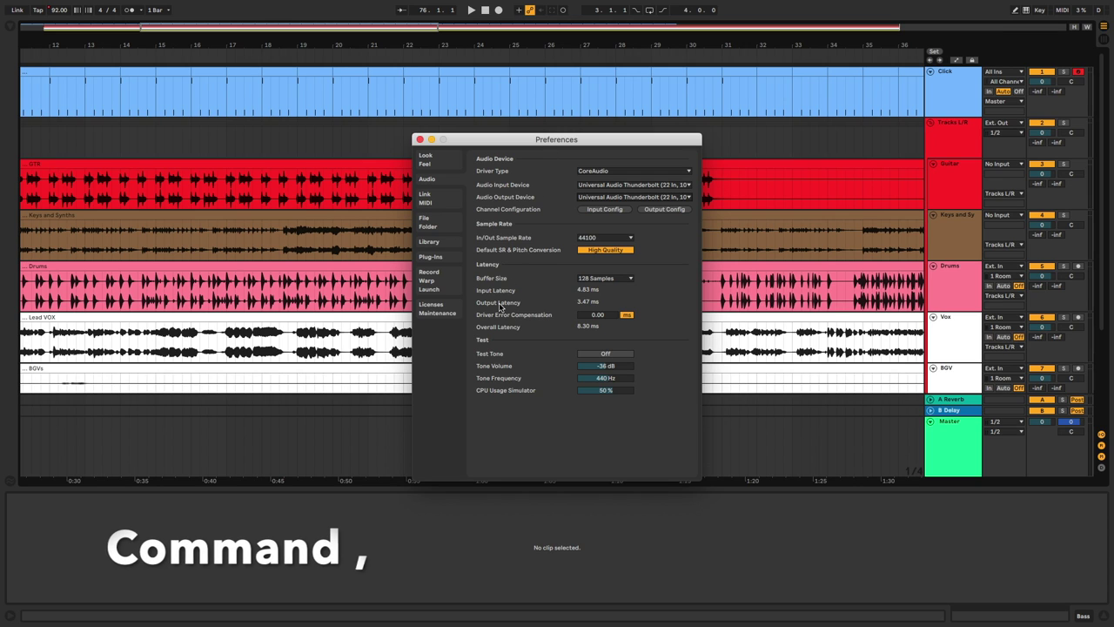
mouse_move(15, 6)
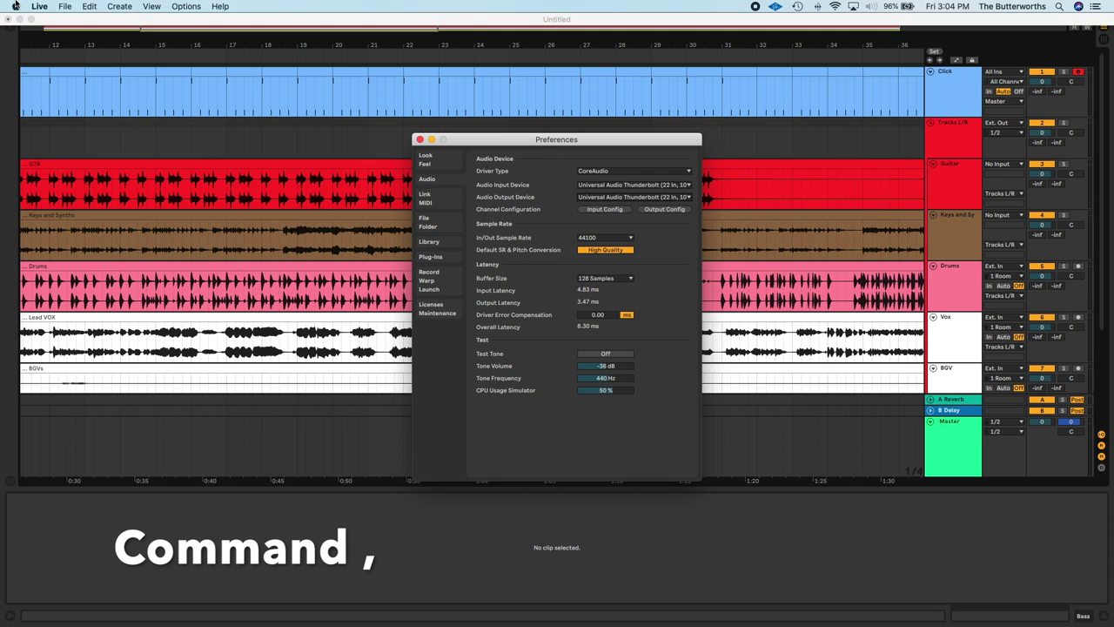
click(65, 6)
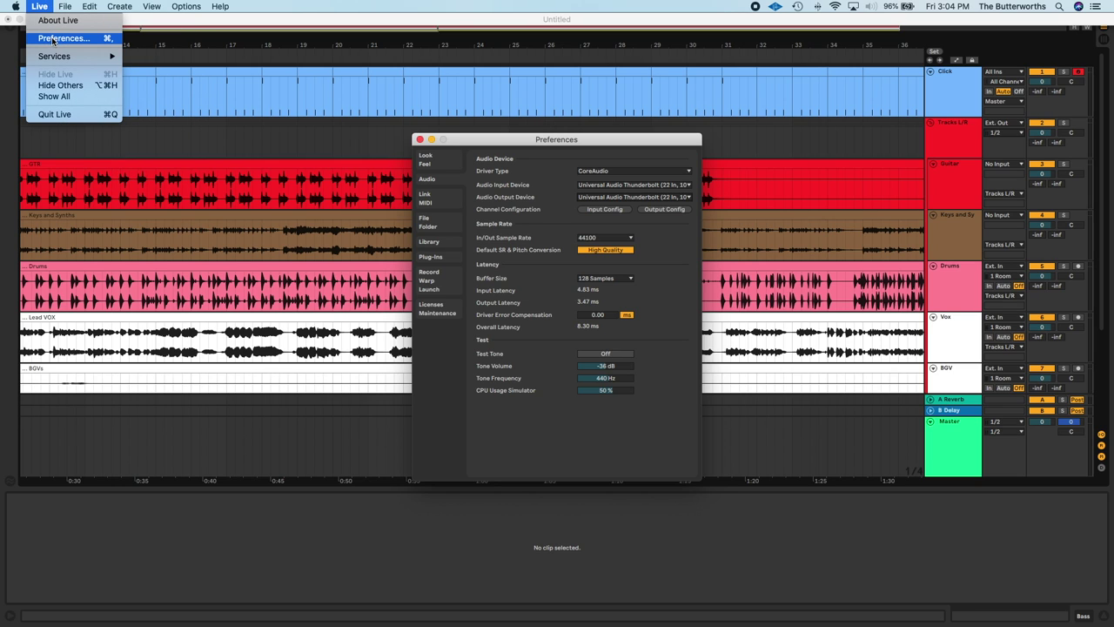
click(53, 5)
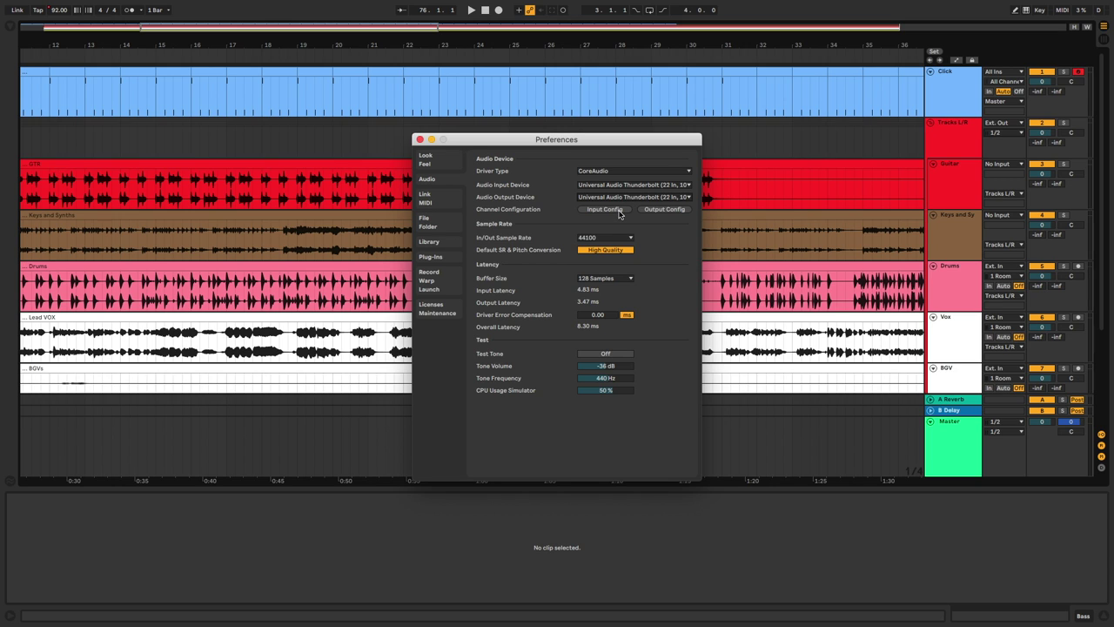
click(619, 211)
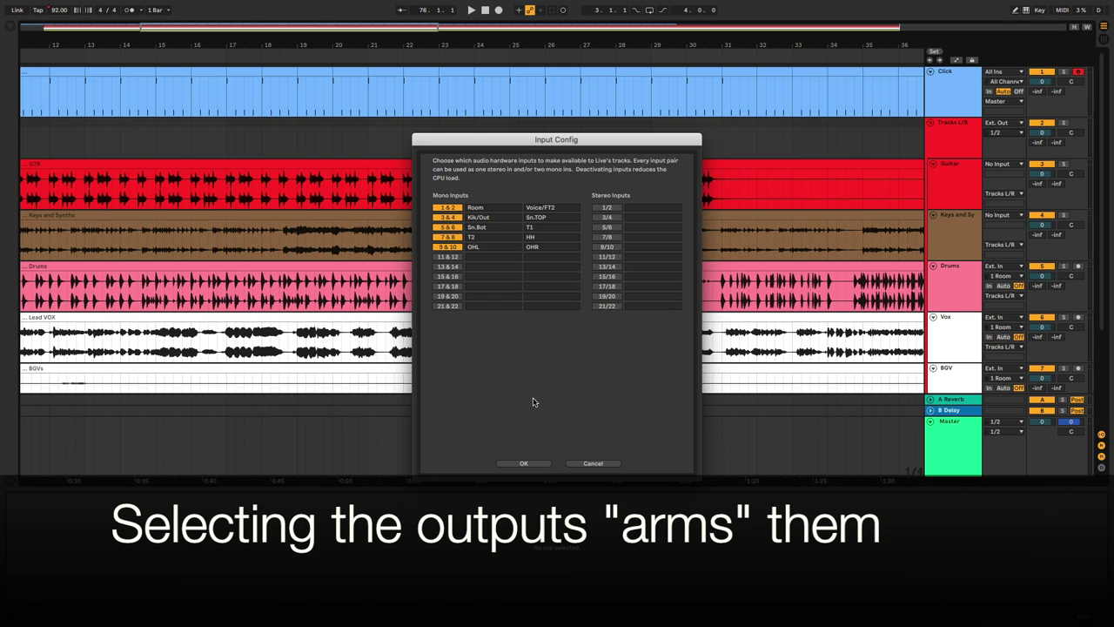
click(545, 463)
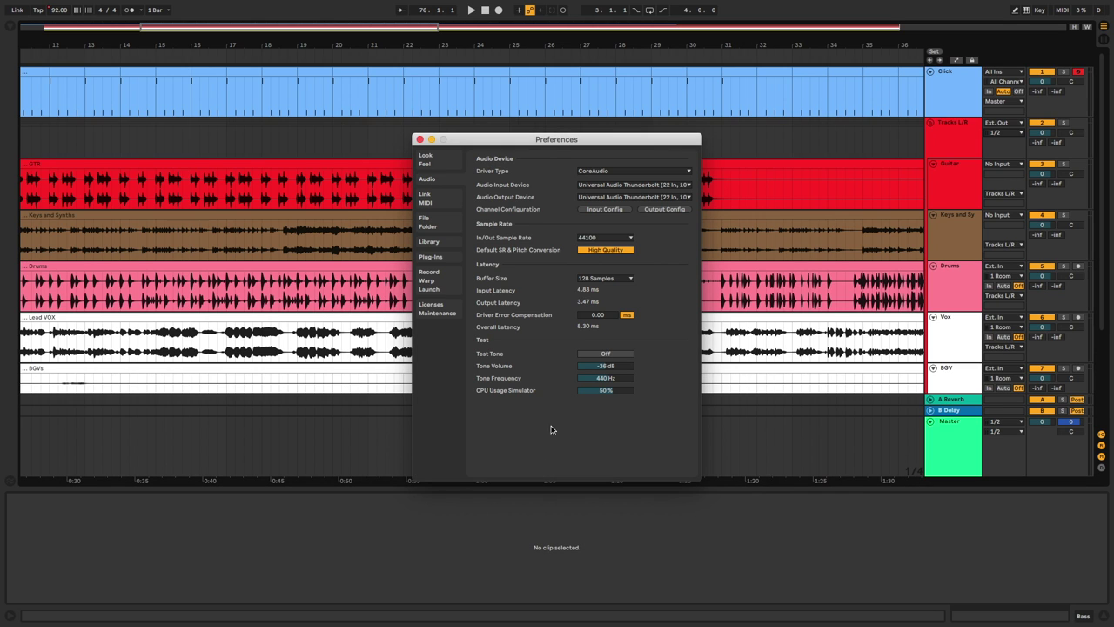
click(652, 212)
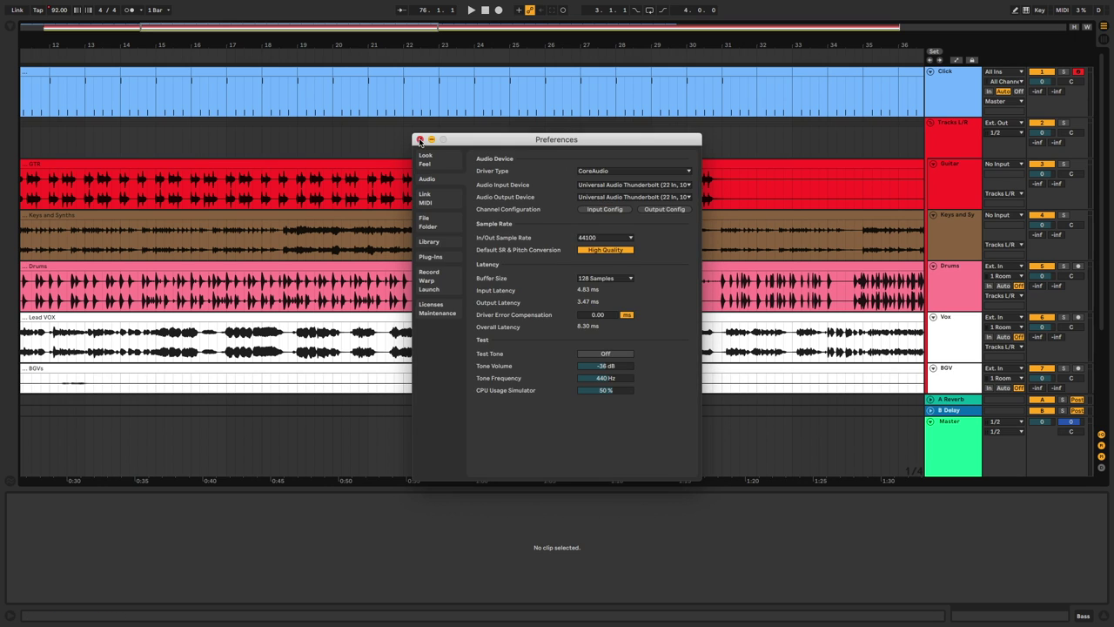
click(421, 141)
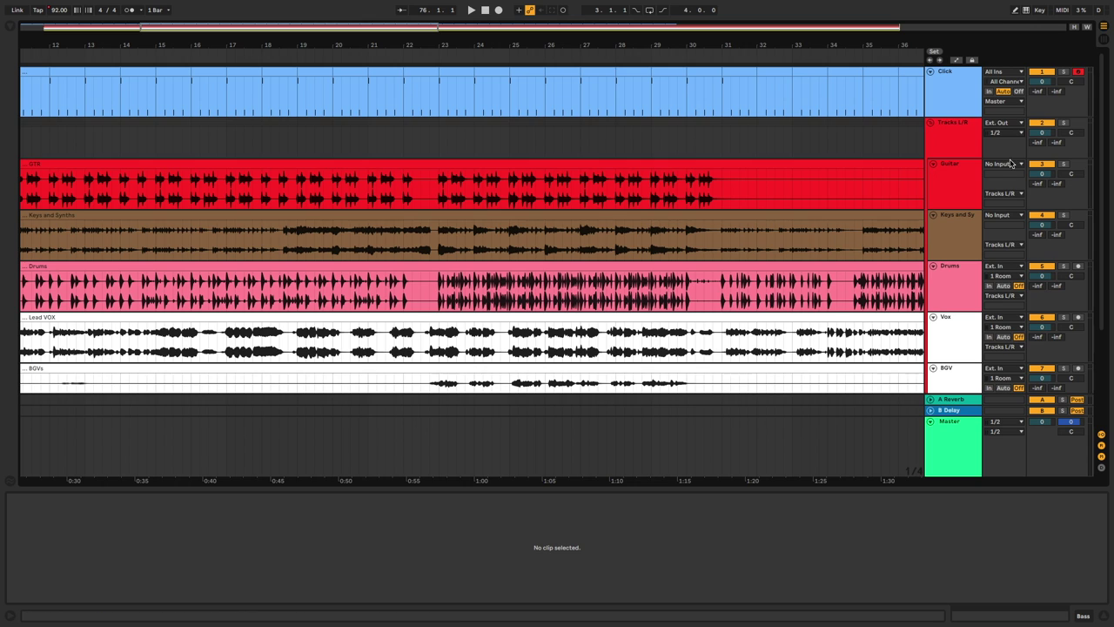
Step: Paste the click clips at bar 57 of the Click track so the click runs to the stems' end at bar 76
scroll(534, 319, right, 1)
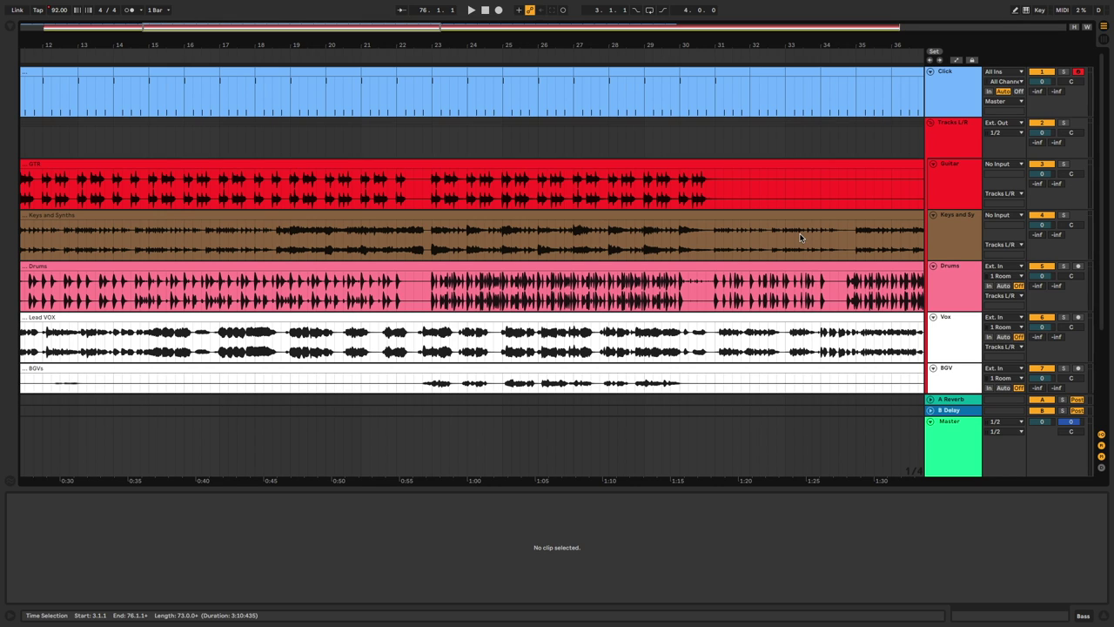
key(w)
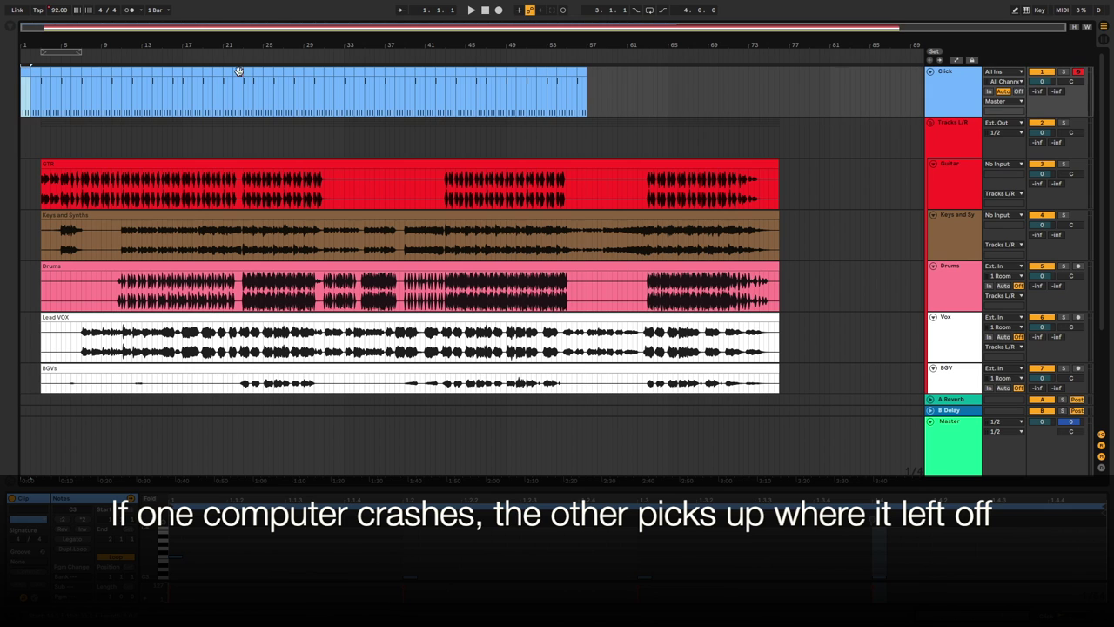
double_click(581, 71)
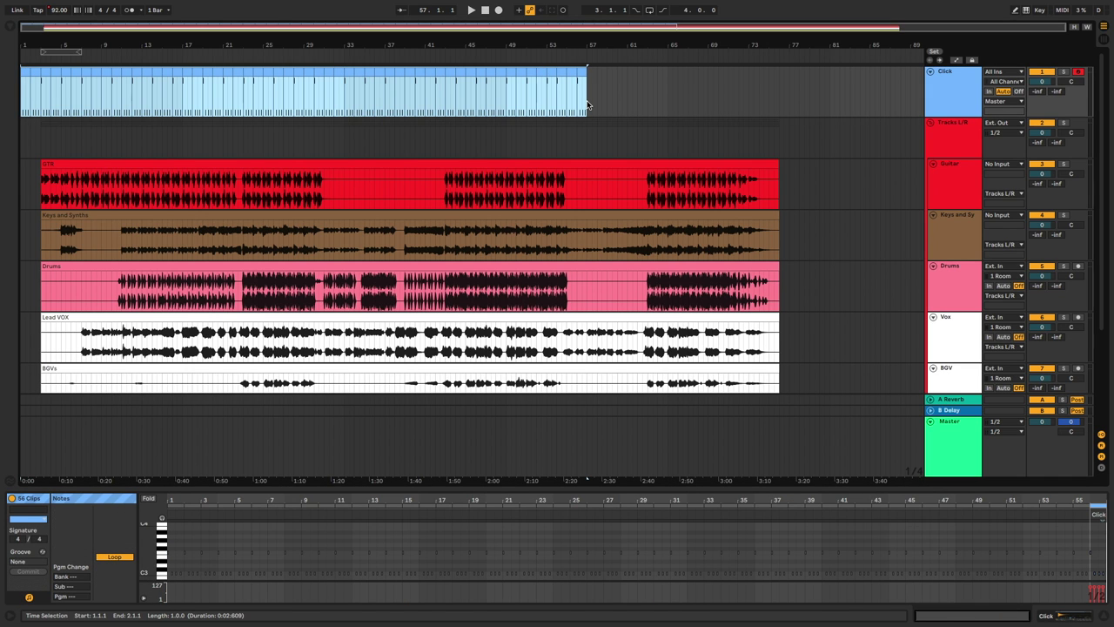
click(588, 104)
key(super+v)
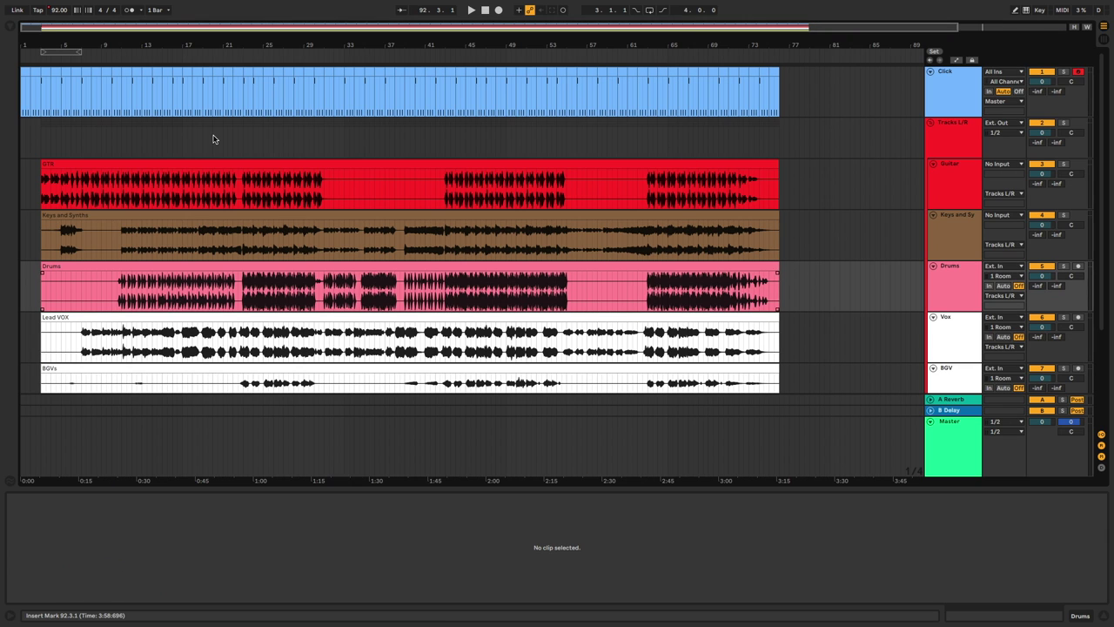
Step: Select all the clips on the Click track and view the audio export settings without exporting
click(27, 70)
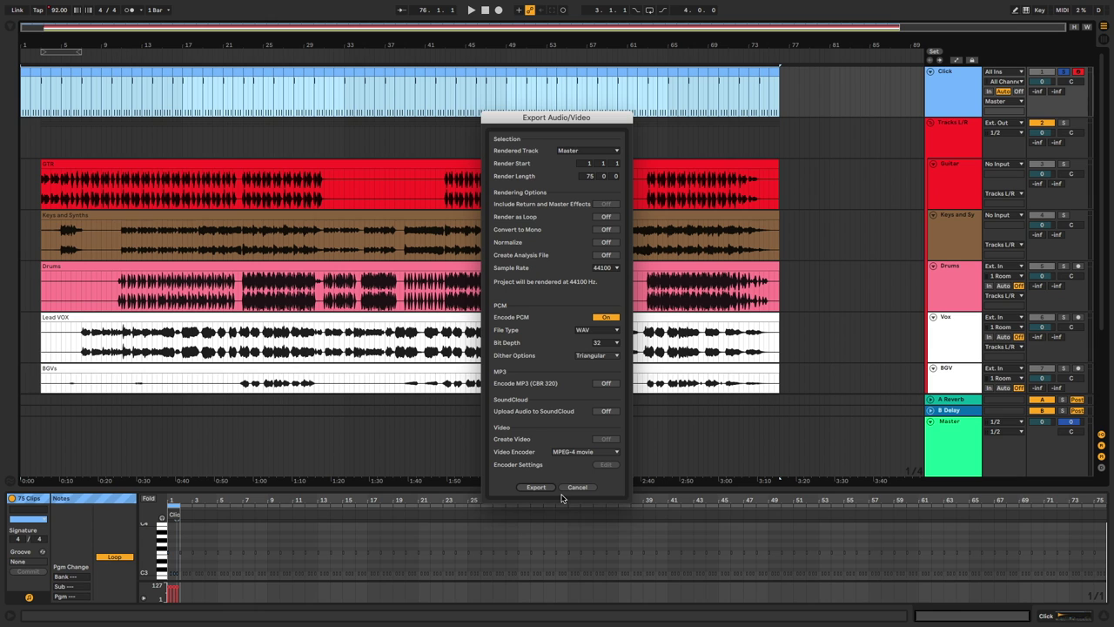
click(576, 488)
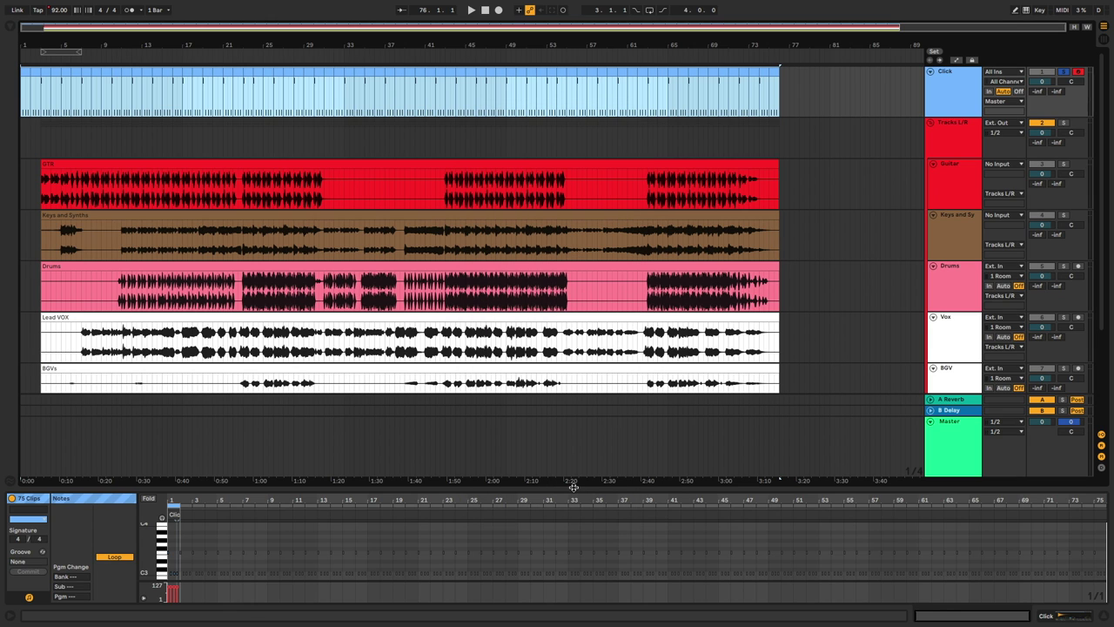
click(401, 257)
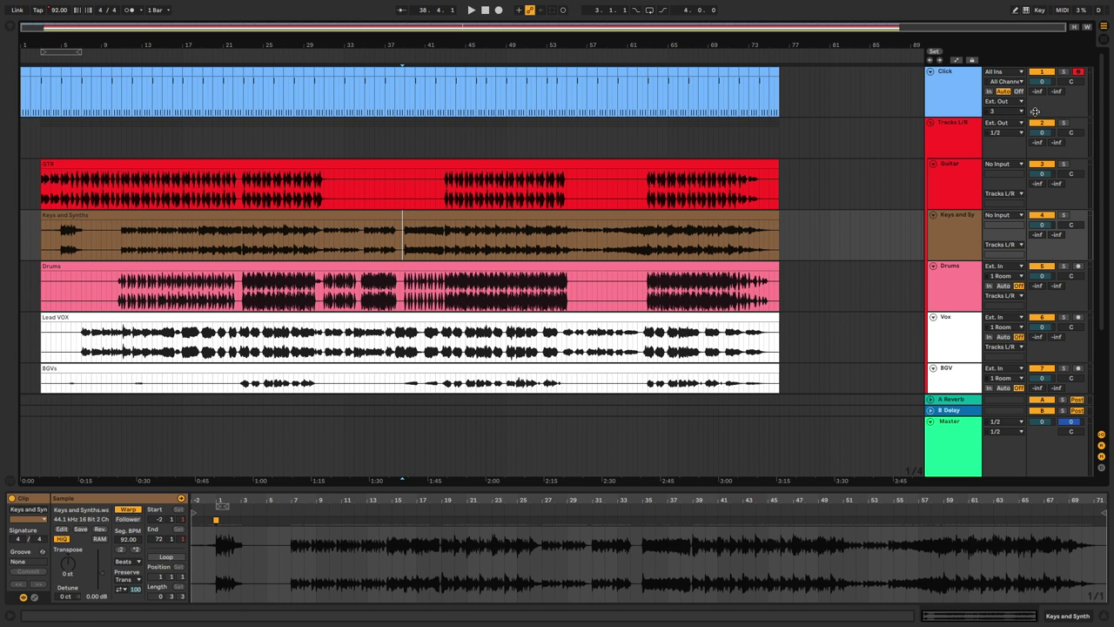
Step: Set the Click track's external output channel to 4 and route the Bass group to Ext. Out
click(1005, 111)
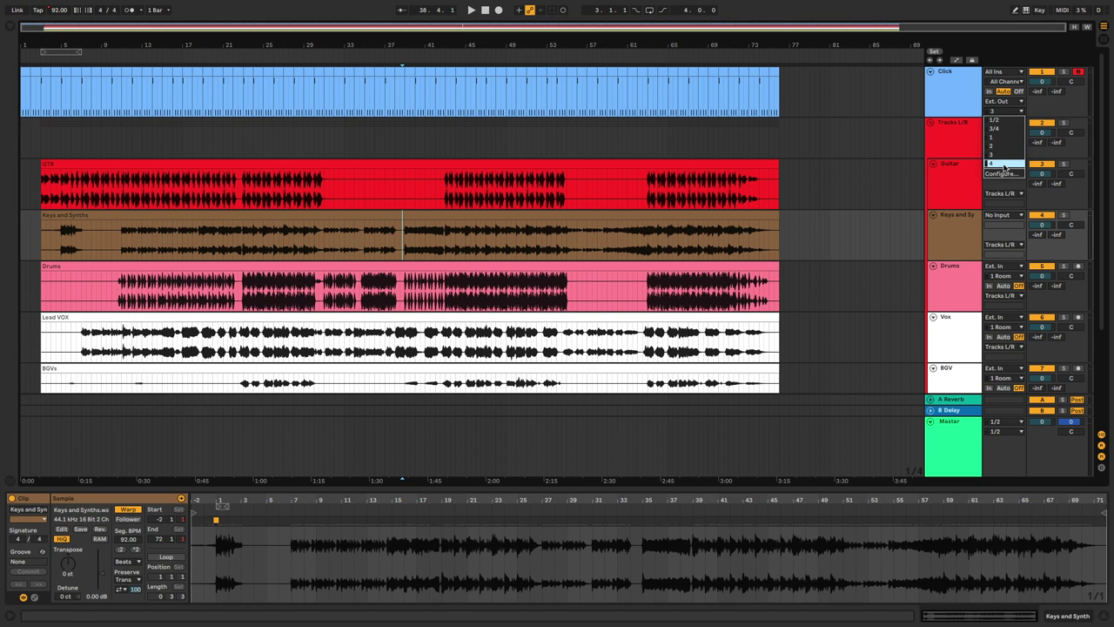
click(1004, 164)
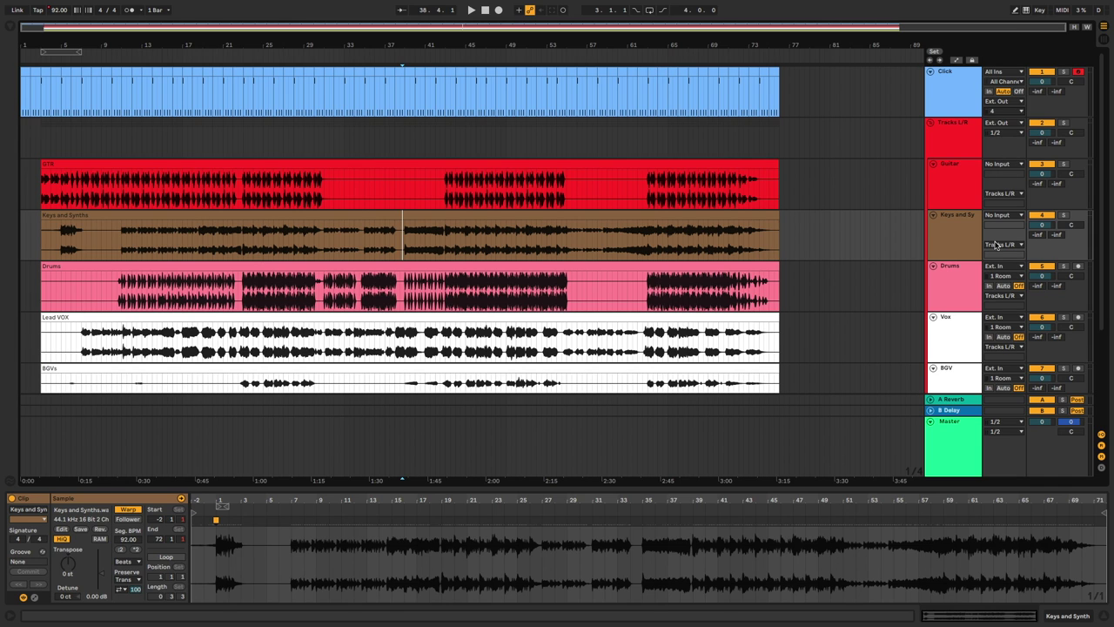
scroll(997, 246, down, 3)
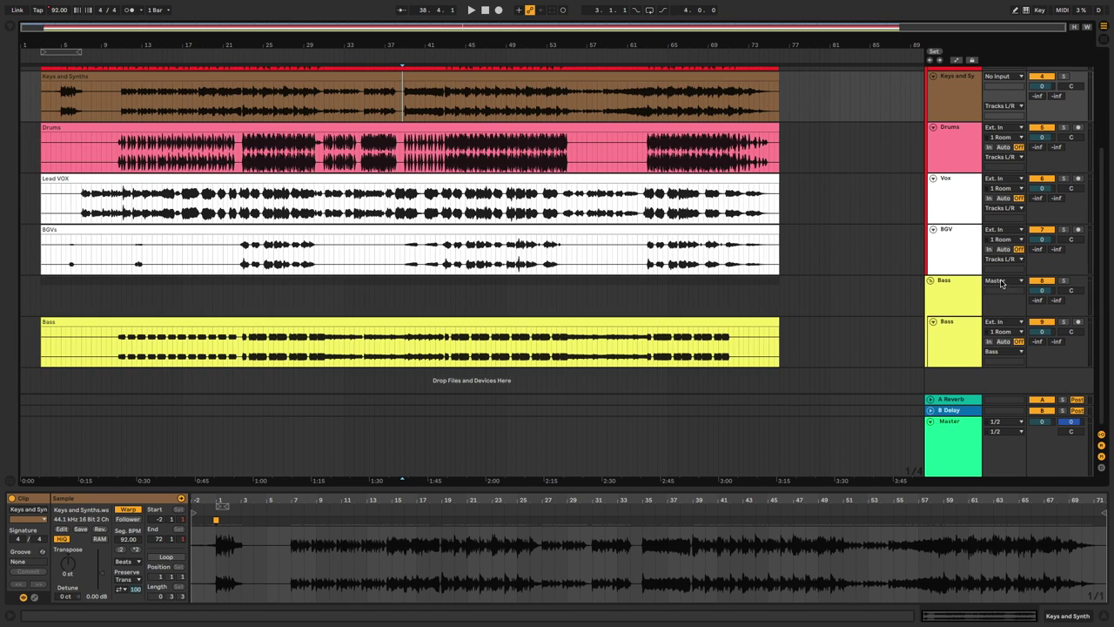
click(1001, 280)
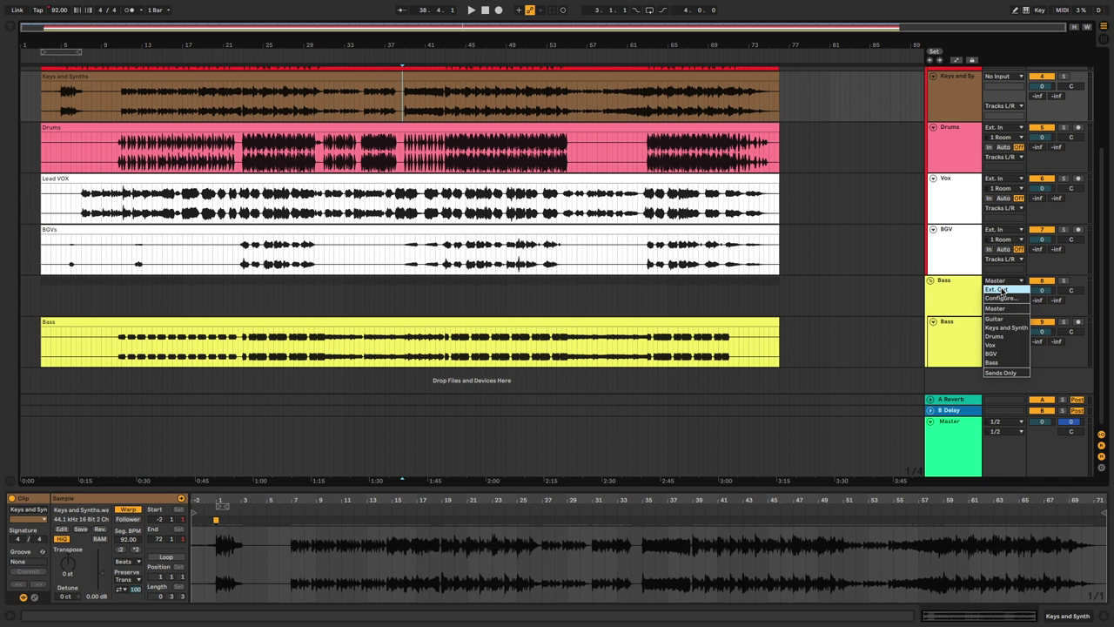
click(1001, 289)
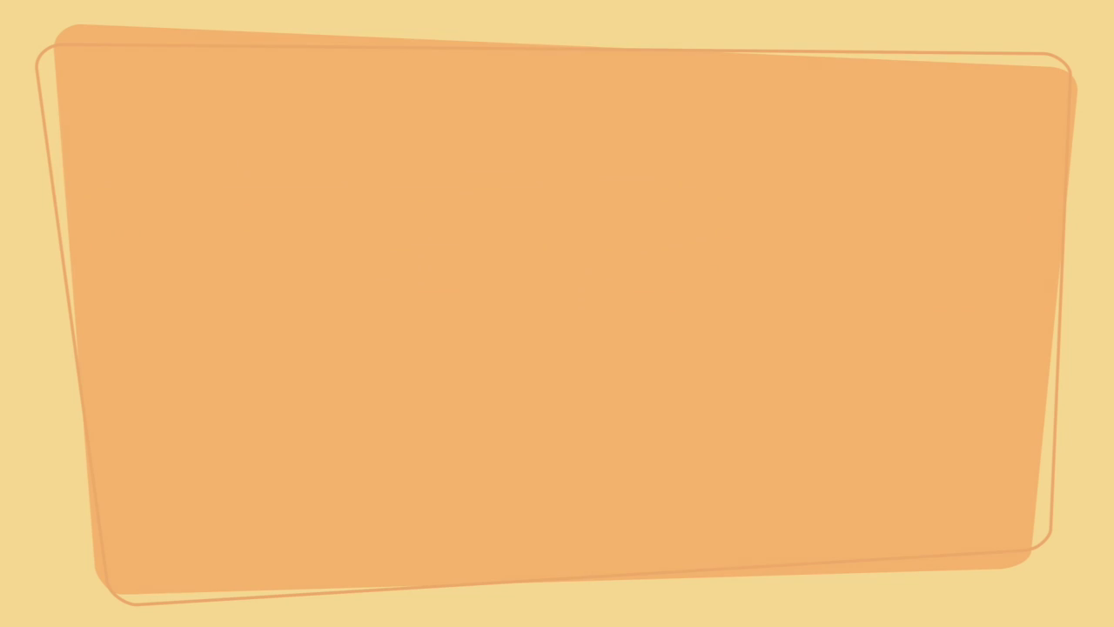